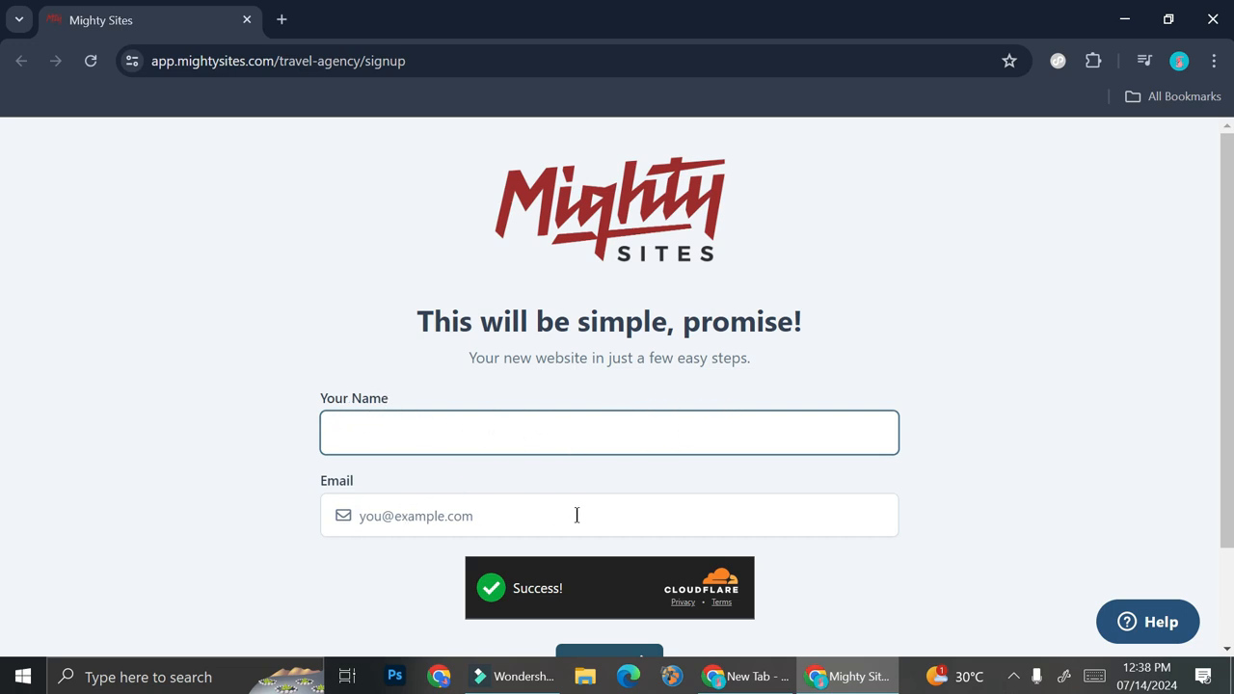
Sign up for the new travel agency website with the name Sweet Travel and the account e-mail address.
left_click(396, 430)
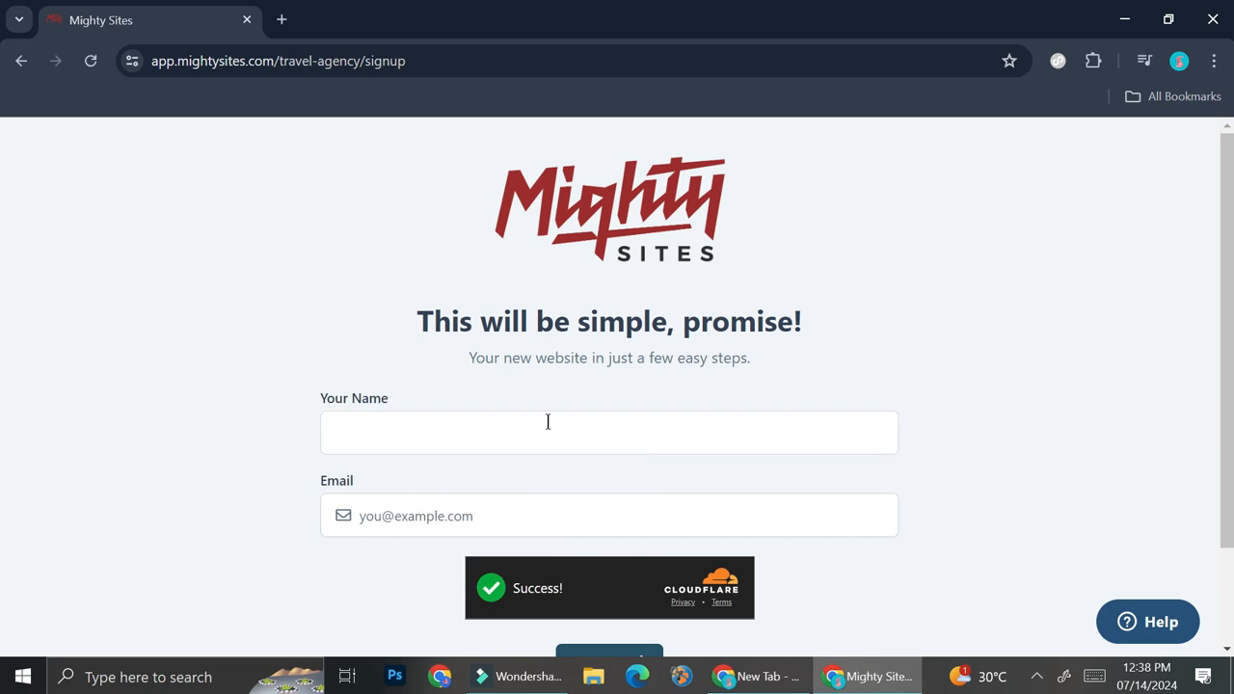
left_click(548, 421)
type("Sweet Tra")
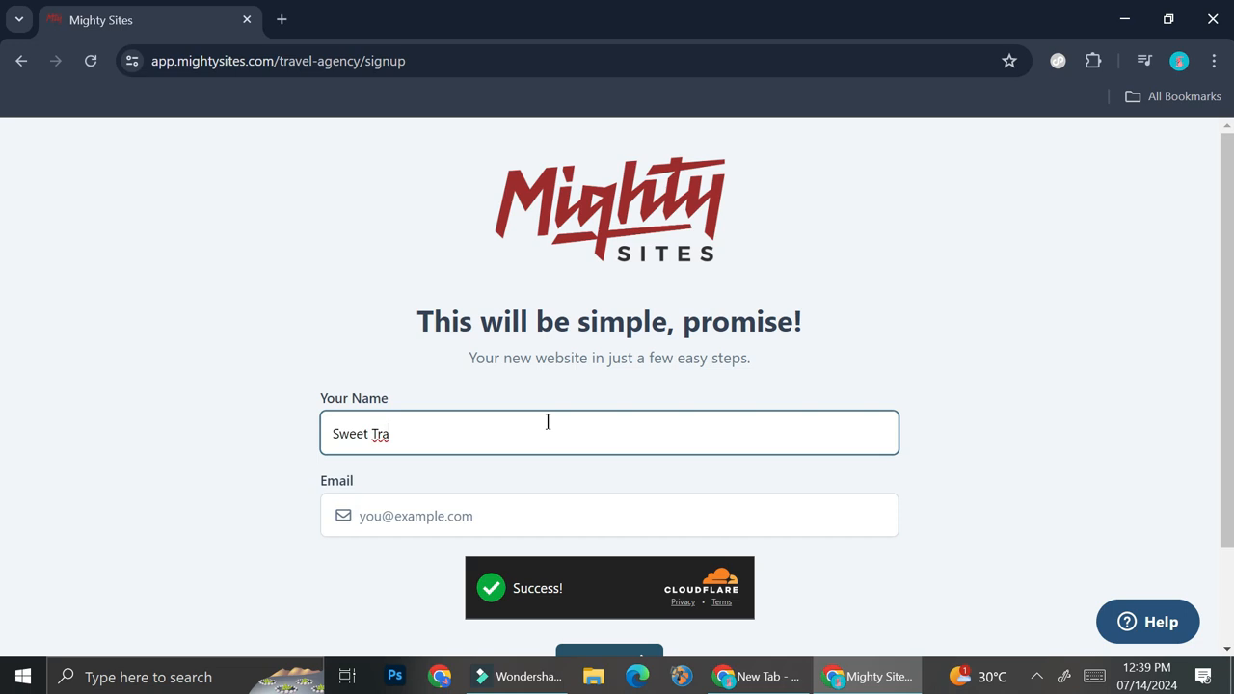
type("vel")
left_click(449, 512)
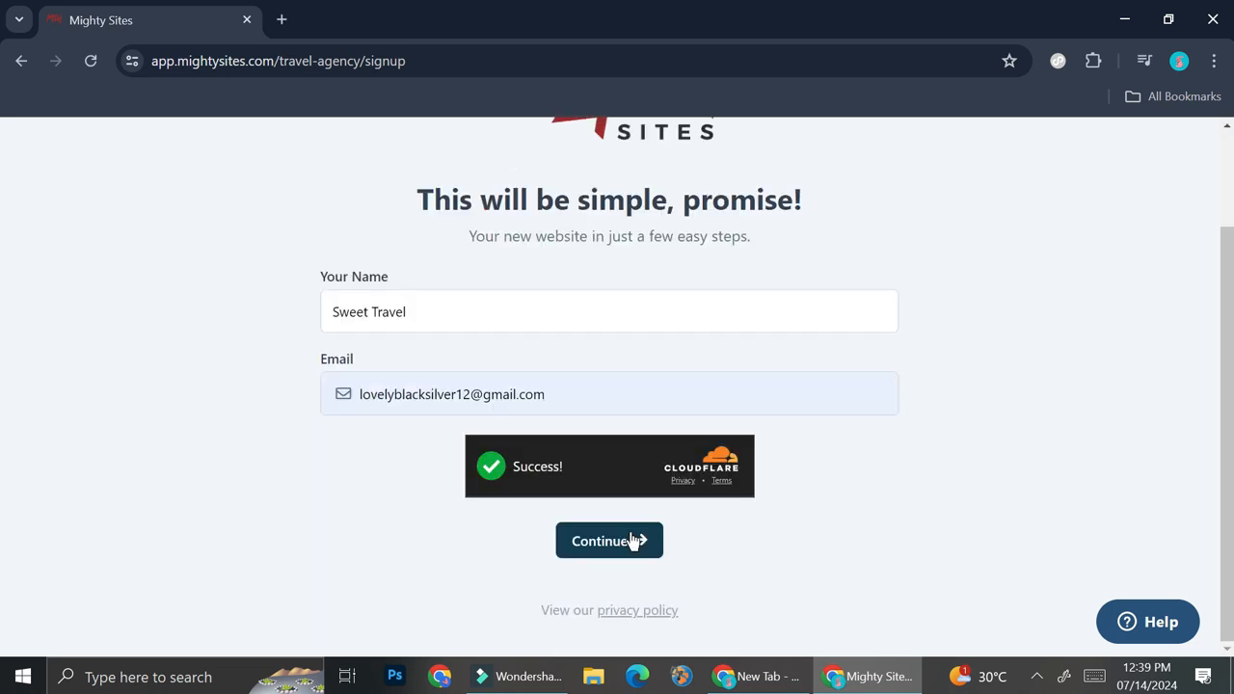
left_click(631, 534)
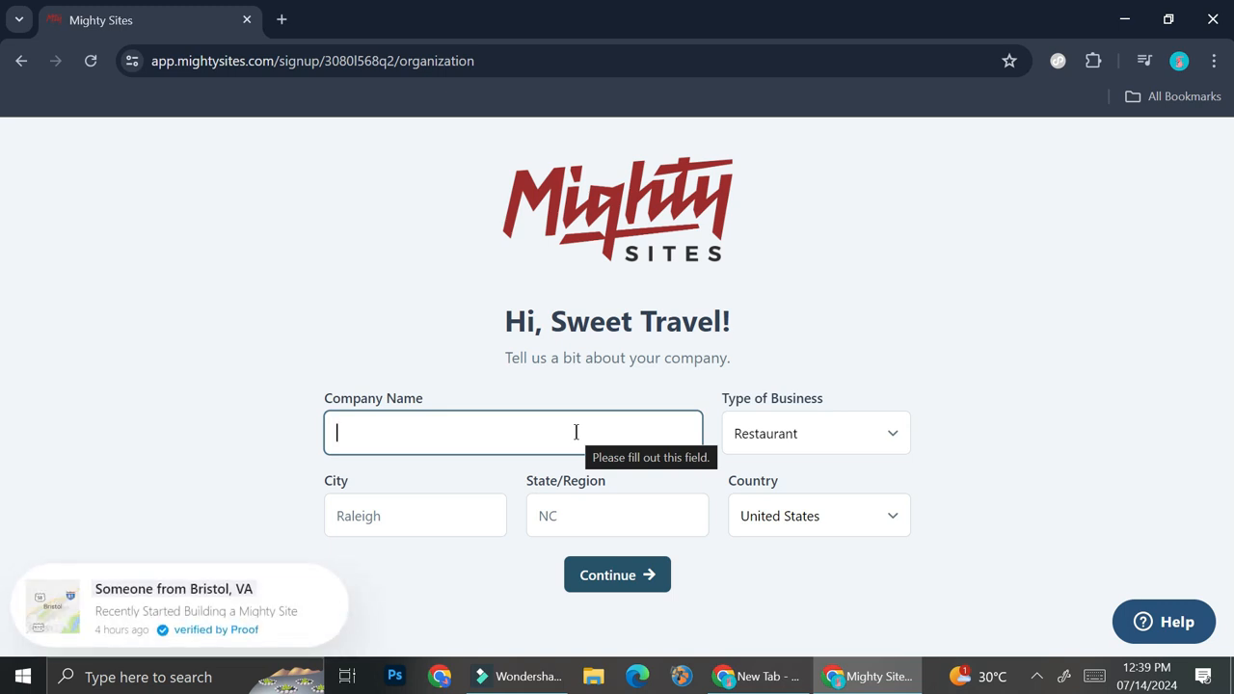
Enter Sweet Travel as the company name and set the type of business to Service.
type("Sw")
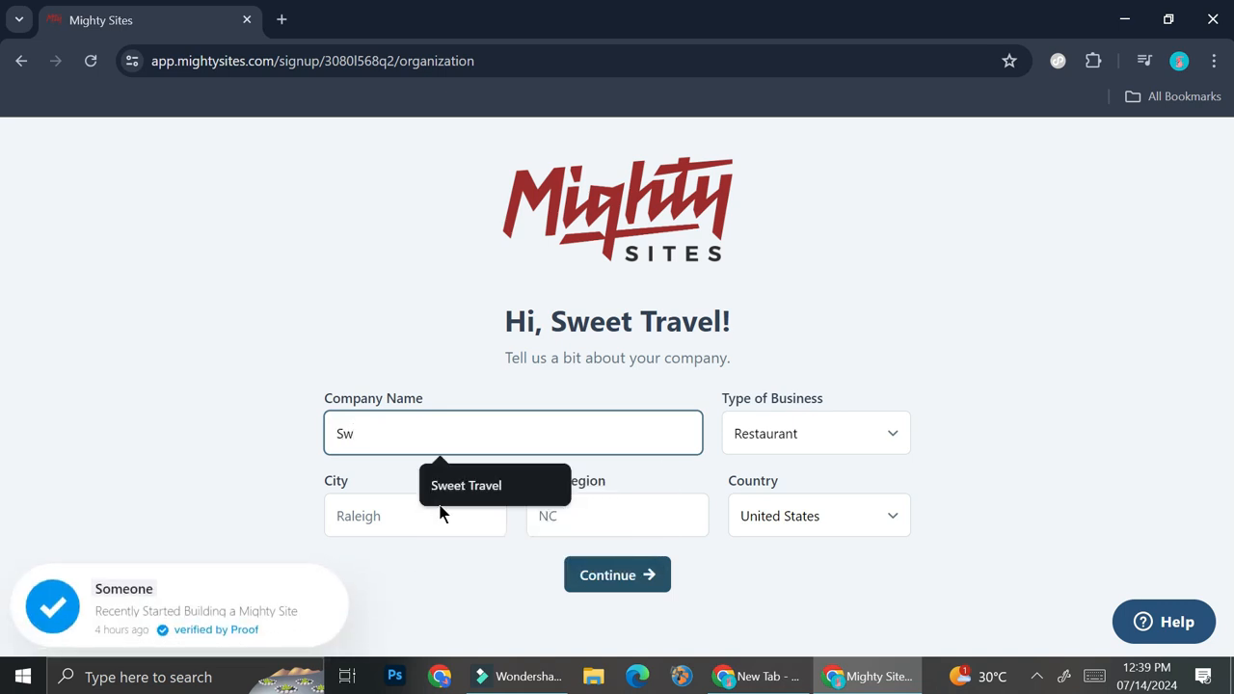
left_click(453, 497)
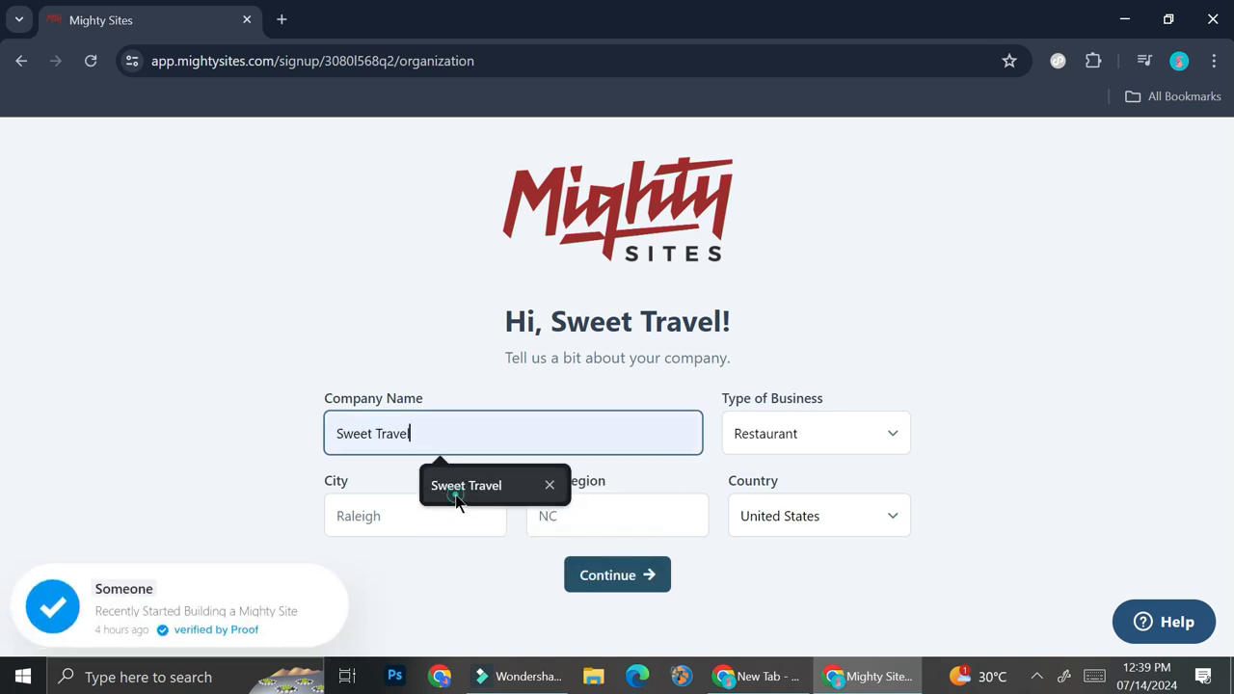
left_click(889, 440)
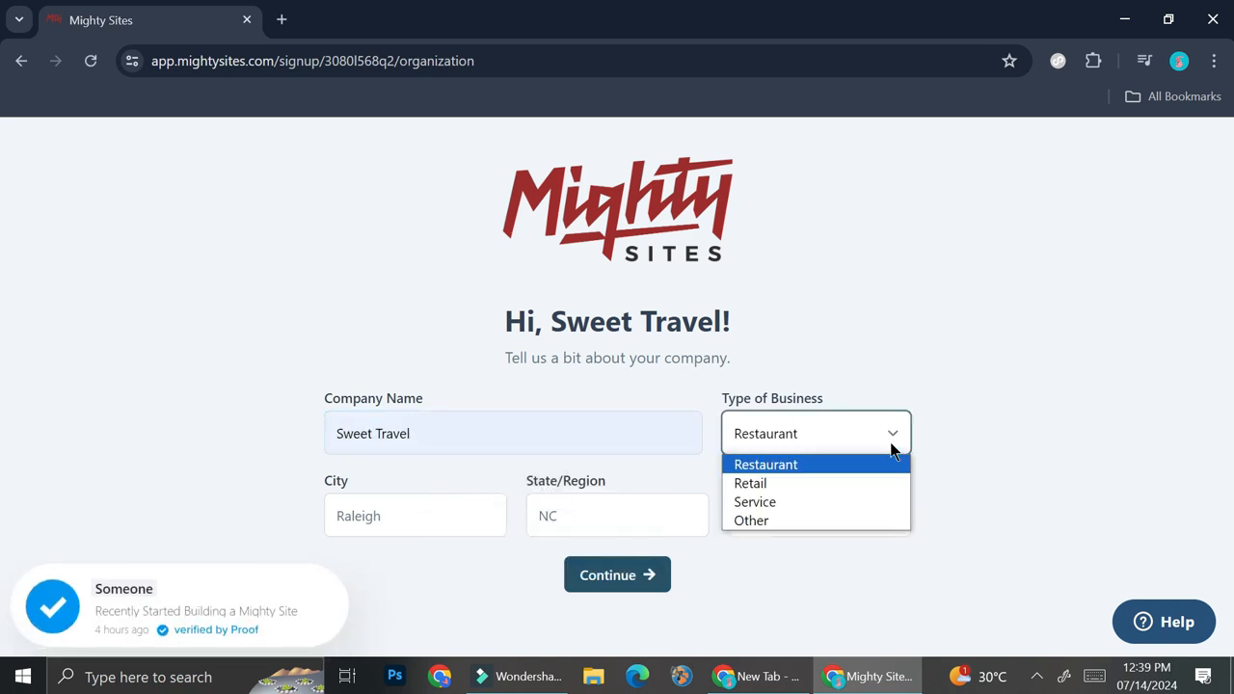
left_click(757, 502)
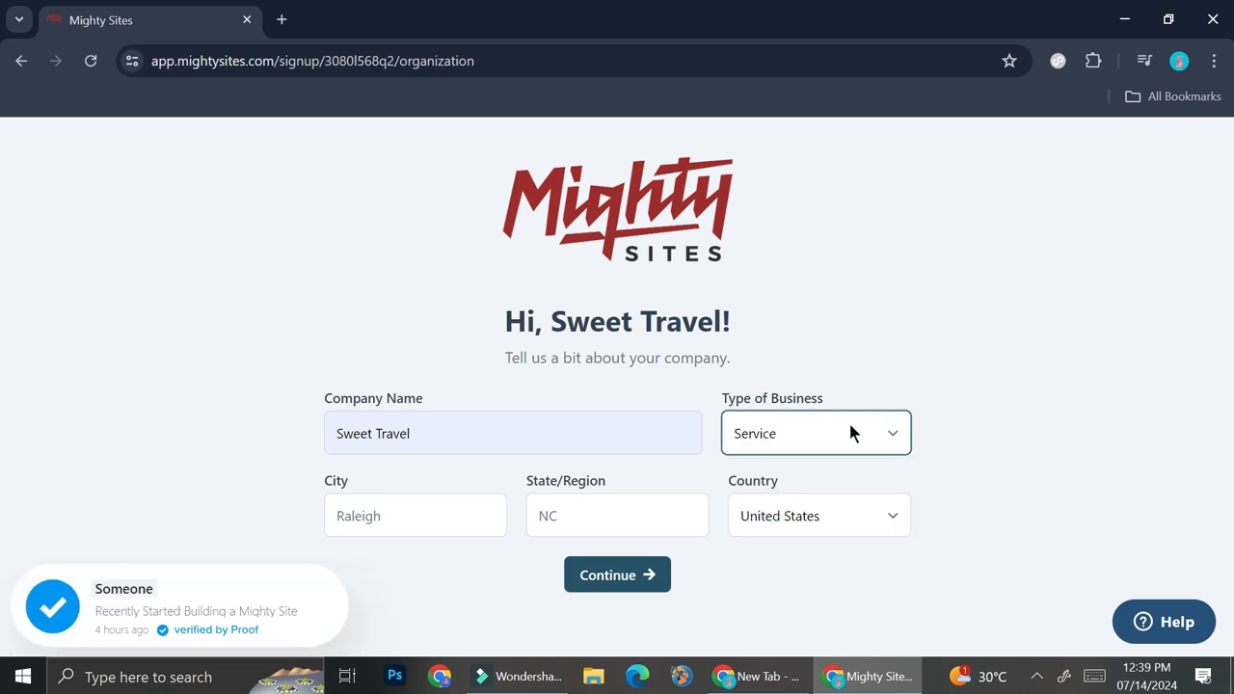
Fill in the company's city and state/region, set the country to Indonesia, and submit the company details.
left_click(463, 515)
left_click(986, 292)
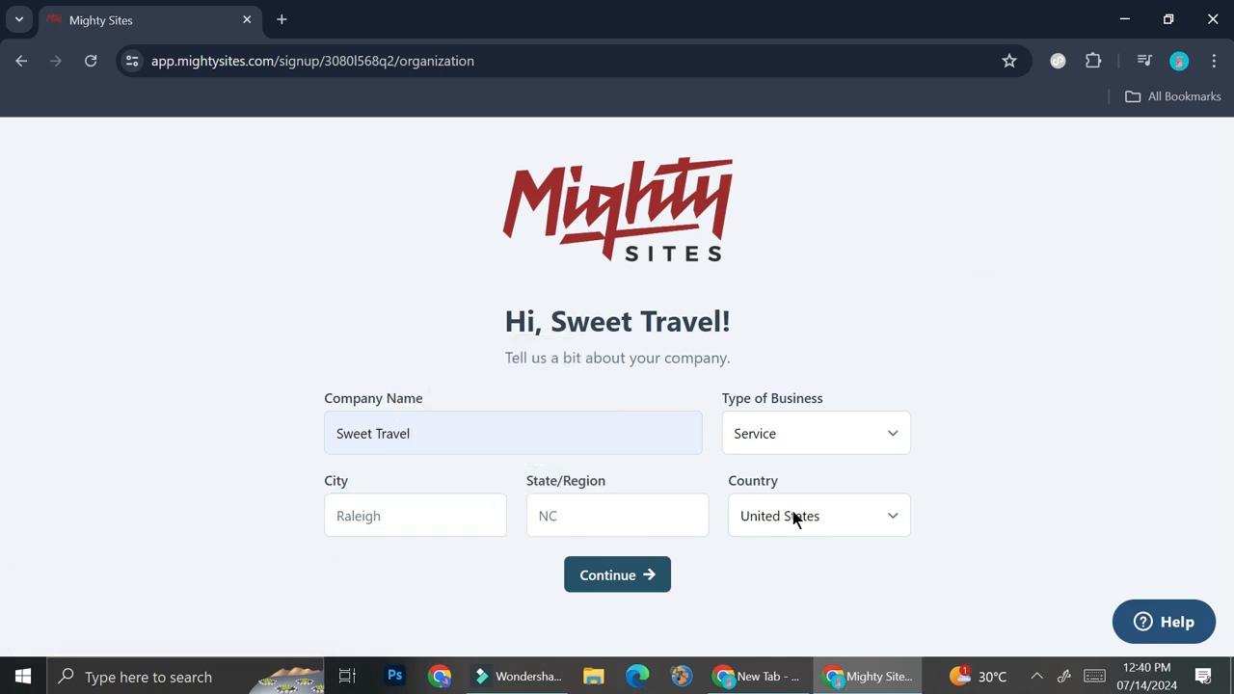
left_click(825, 517)
scroll(915, 334, "down", 1)
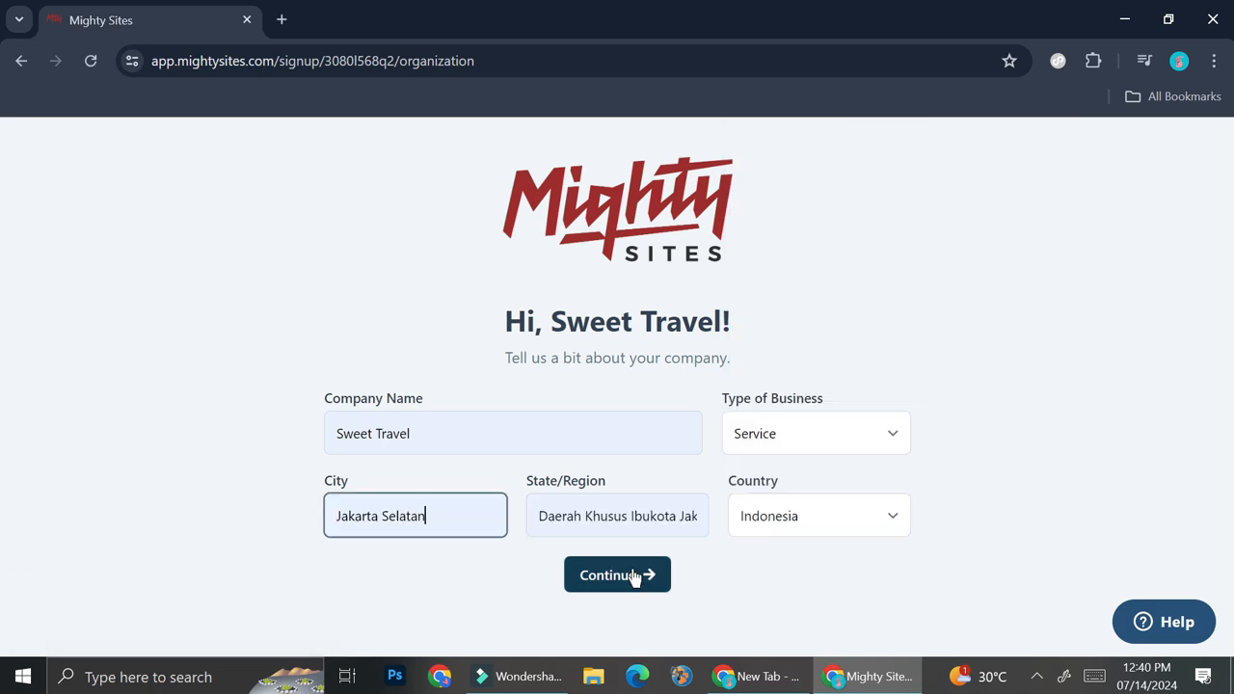
left_click(632, 576)
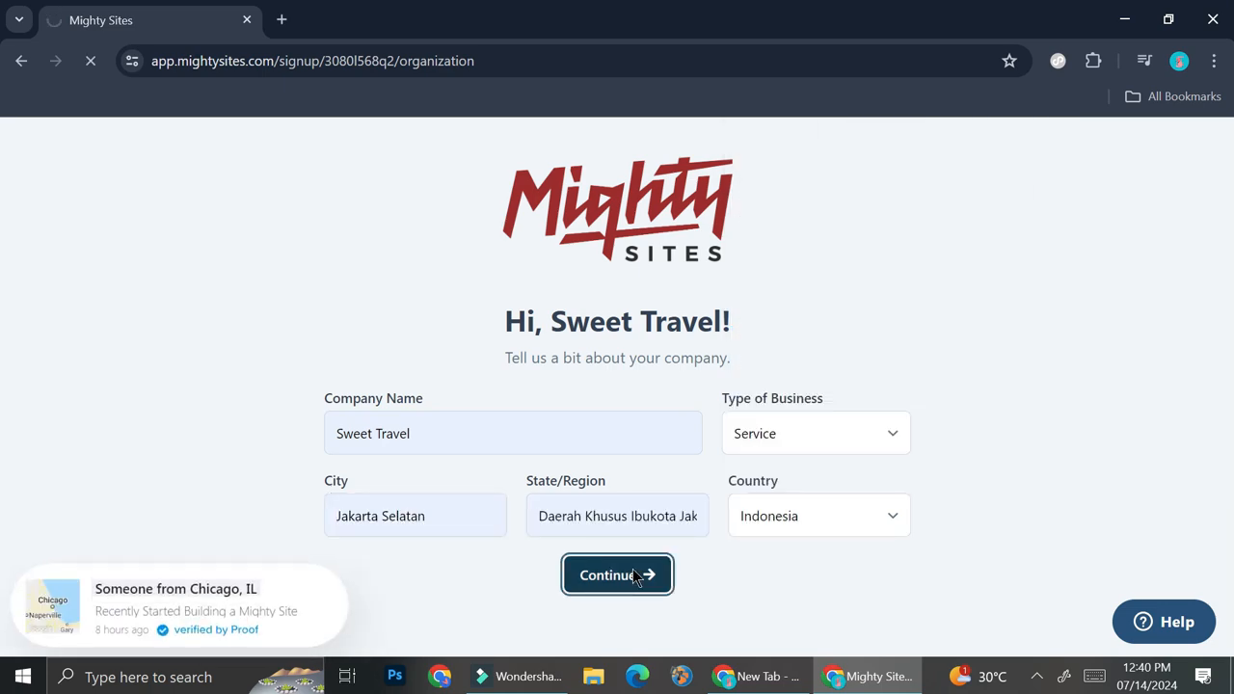
Look through the generated travel agency page, from its header and hero banner to the image sections below.
scroll(755, 308, "down", 10)
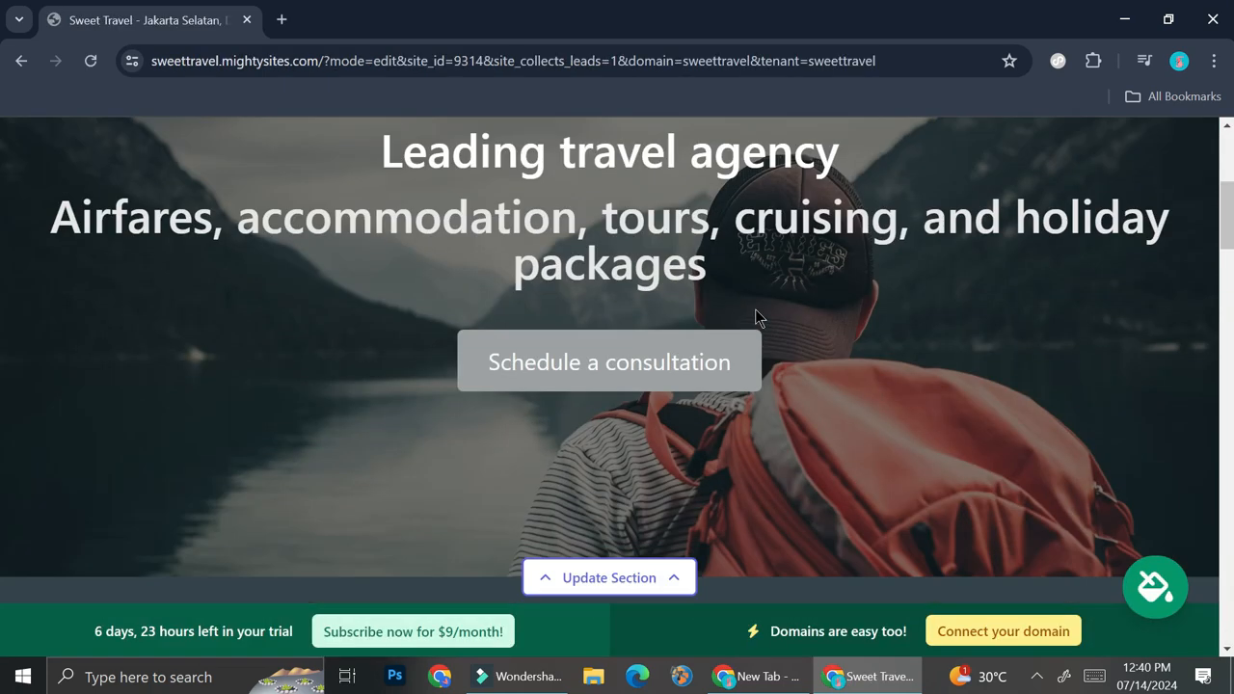
scroll(755, 310, "down", 6)
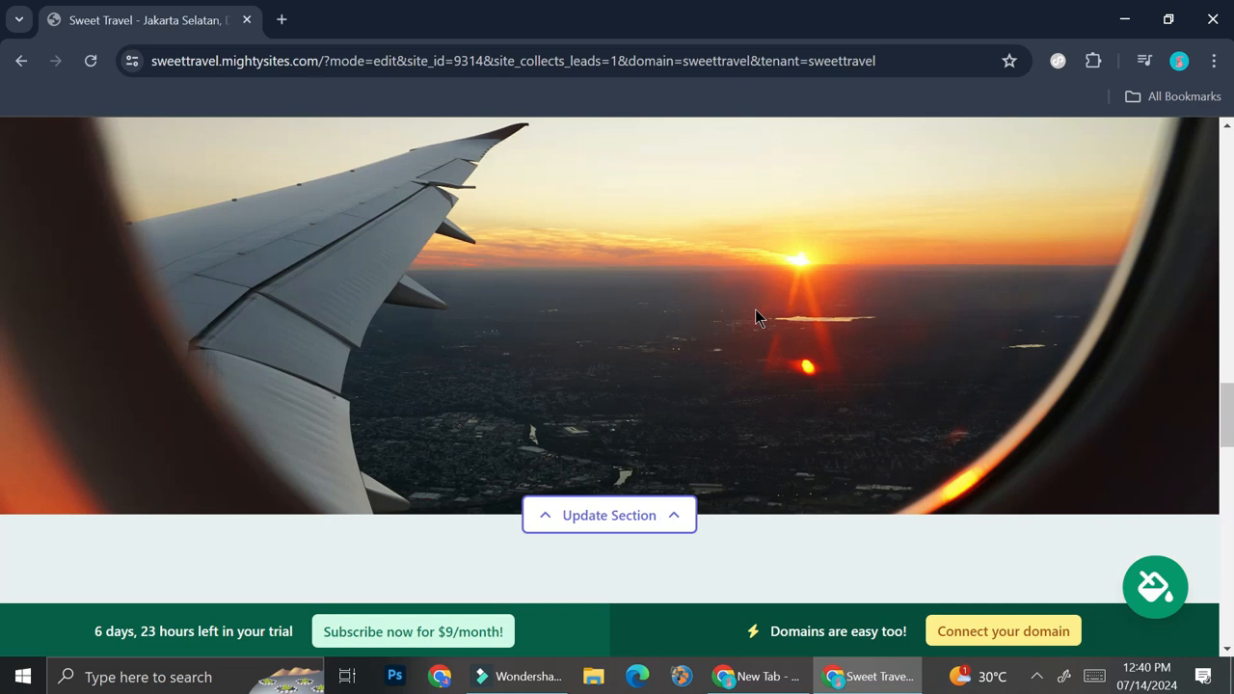
scroll(755, 318, "up", 15)
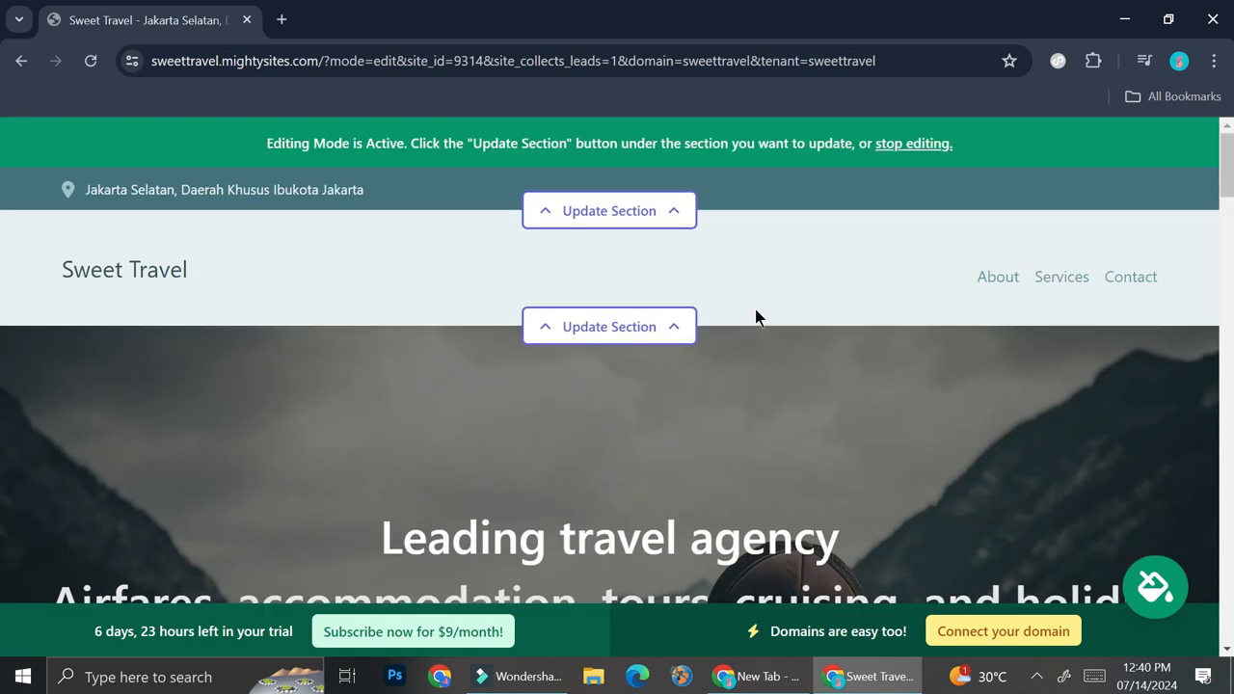
scroll(755, 310, "down", 5)
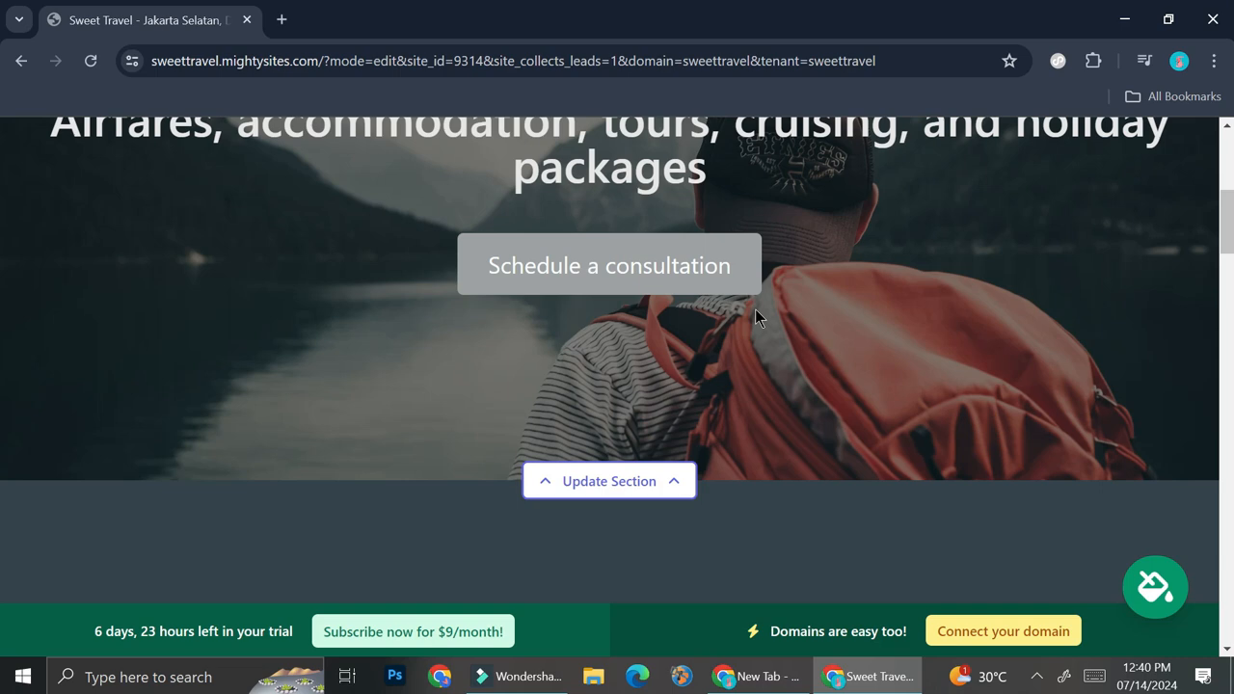
scroll(756, 311, "up", 5)
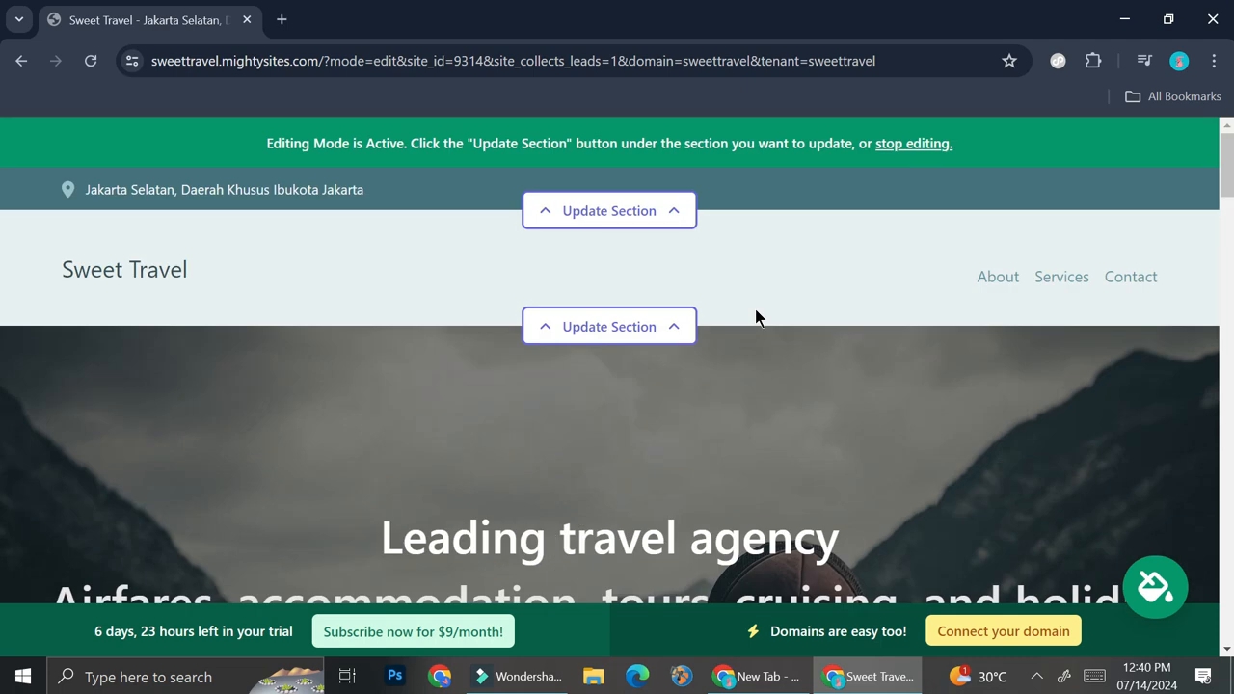
scroll(755, 318, "down", 1)
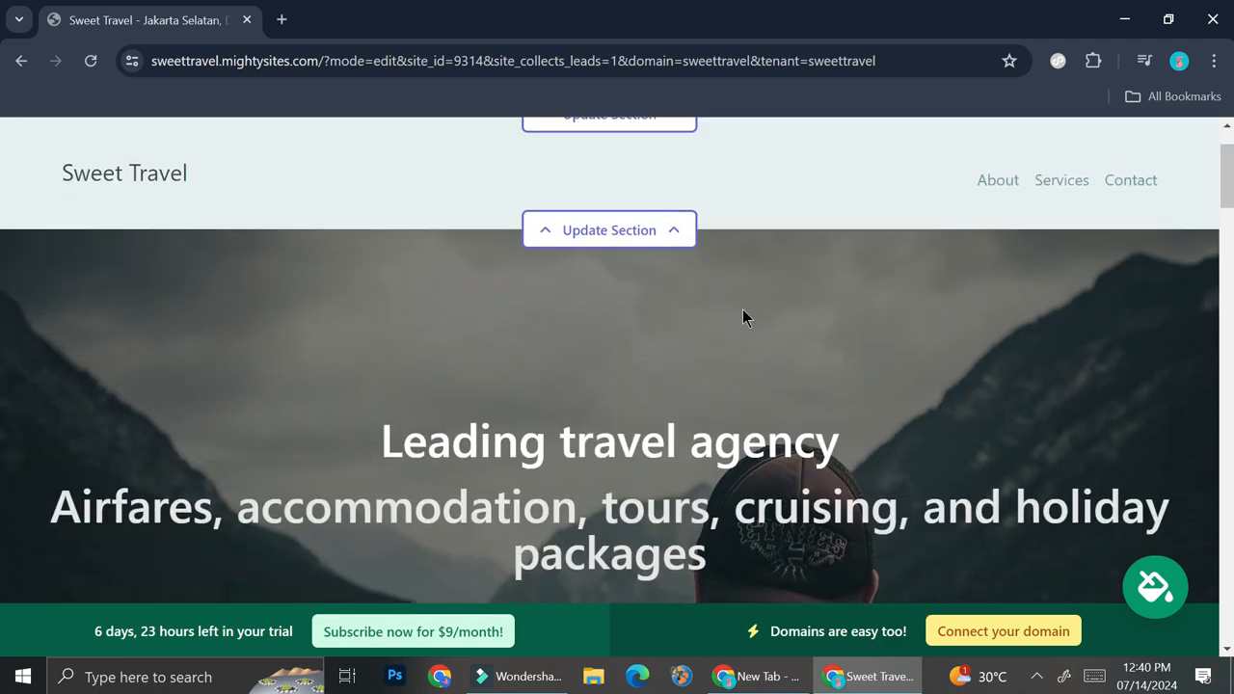
scroll(996, 380, "down", 1)
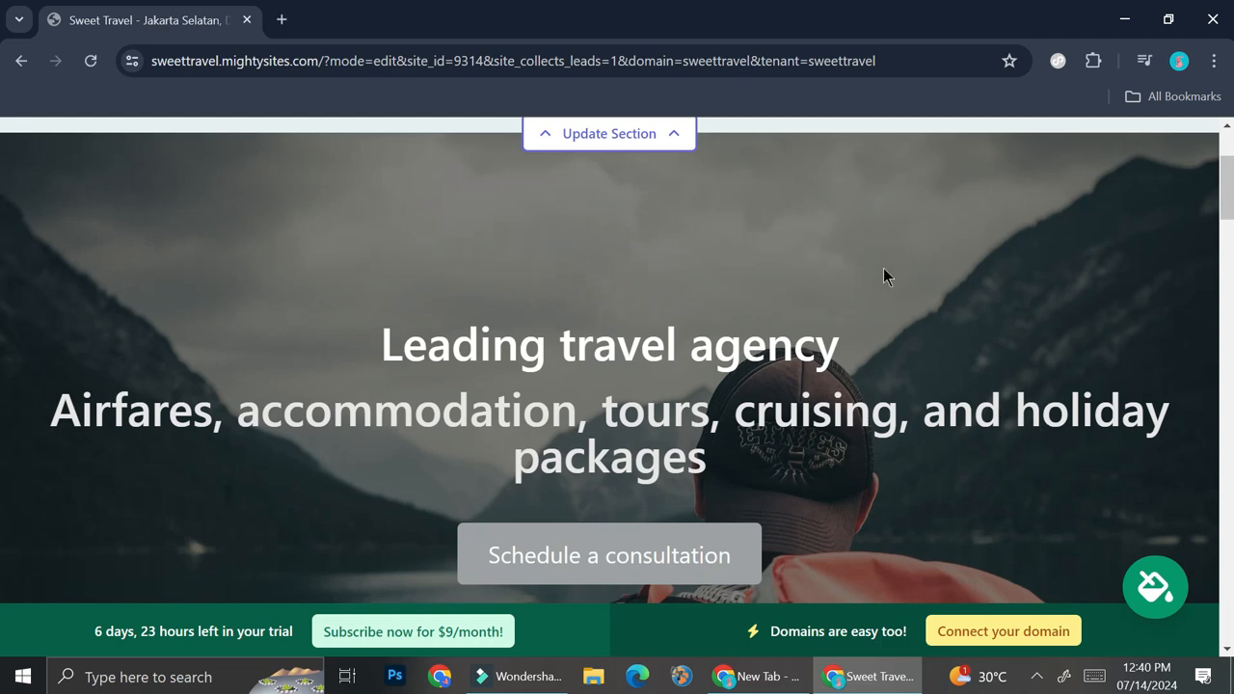
scroll(955, 325, "down", 2)
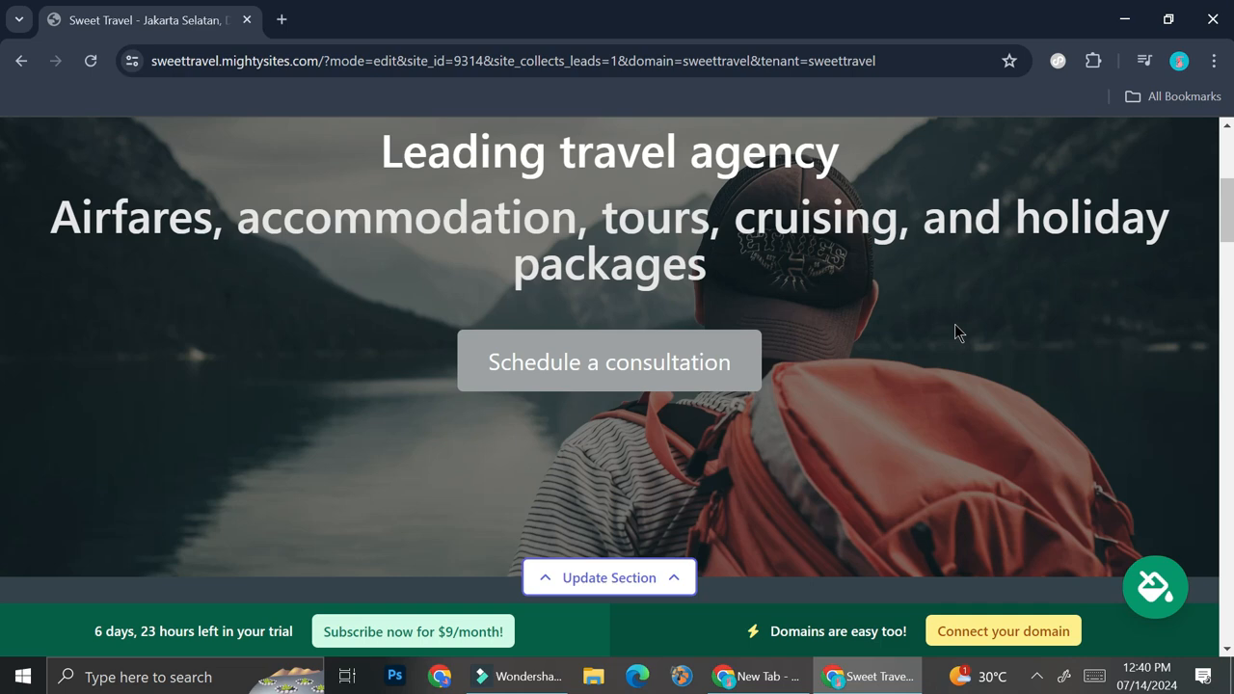
scroll(956, 333, "up", 5)
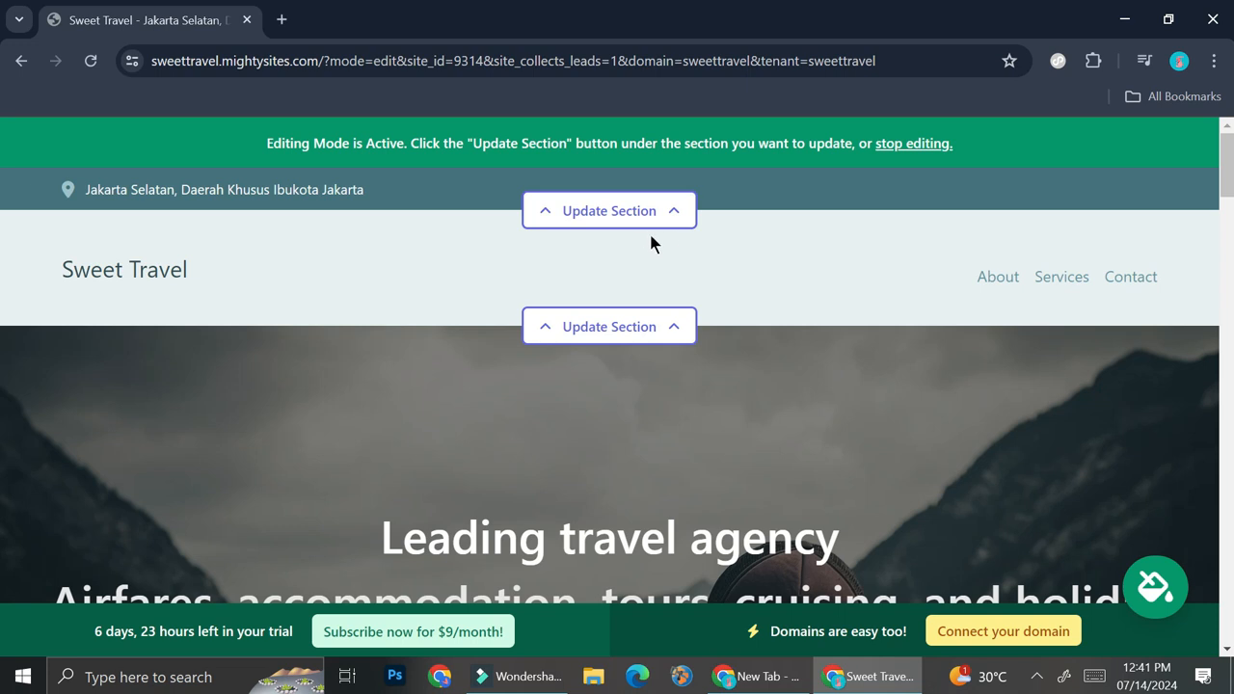
Open the location bar's section for updating and review its location, social link and design settings.
left_click(618, 213)
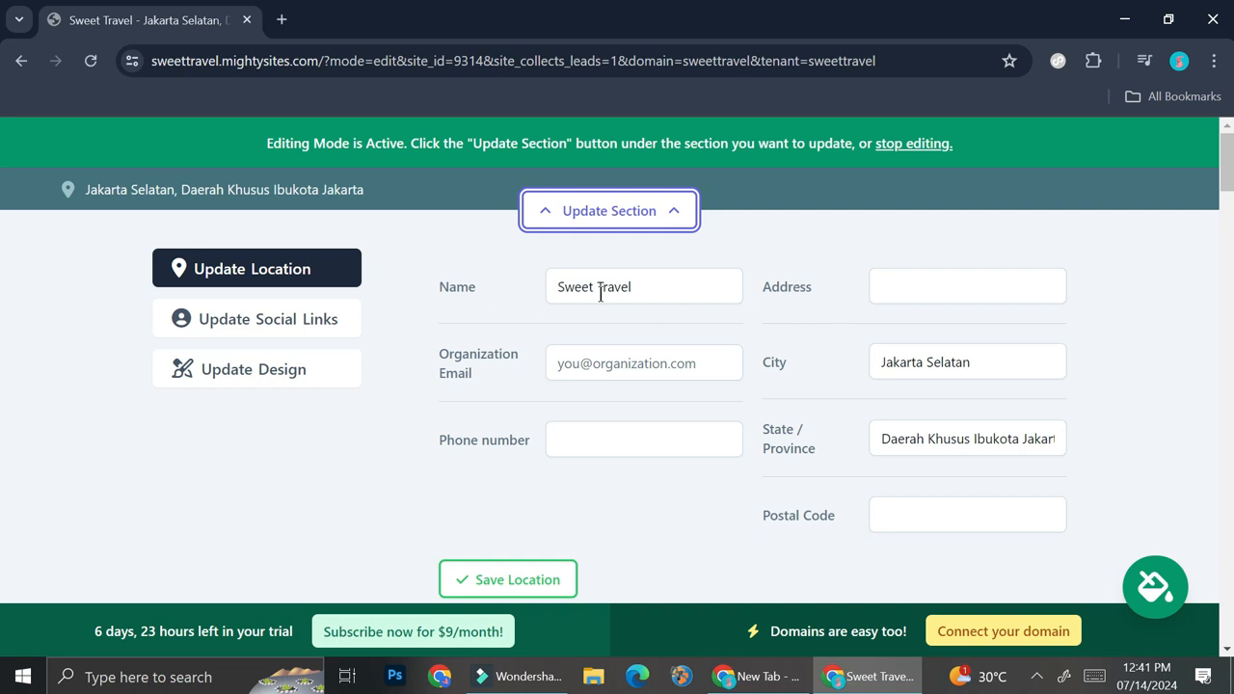
scroll(833, 433, "down", 1)
scroll(585, 436, "up", 1)
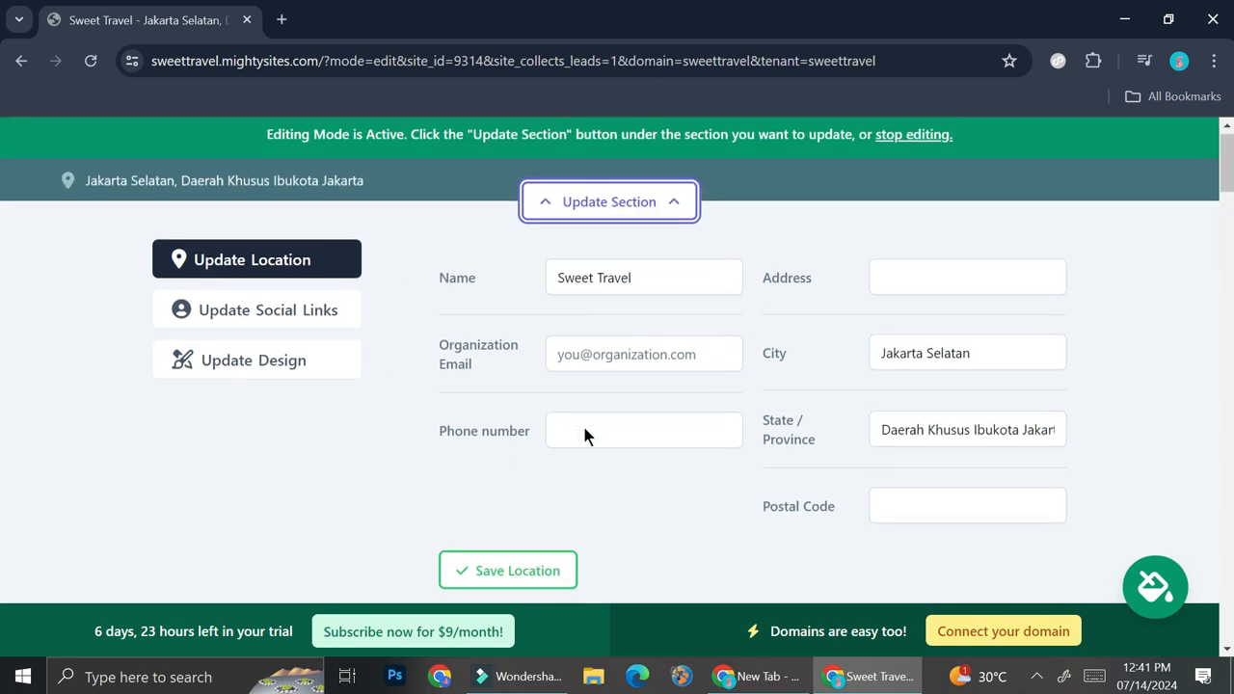
left_click(255, 324)
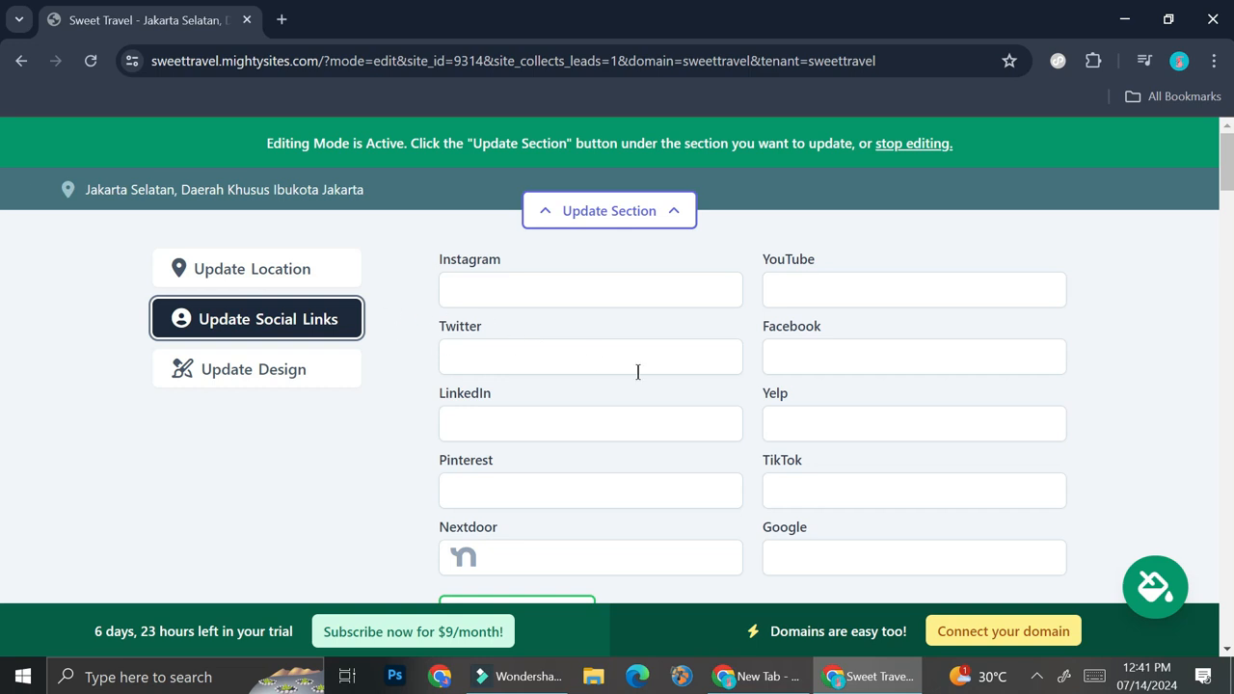
scroll(637, 371, "down", 1)
left_click(256, 277)
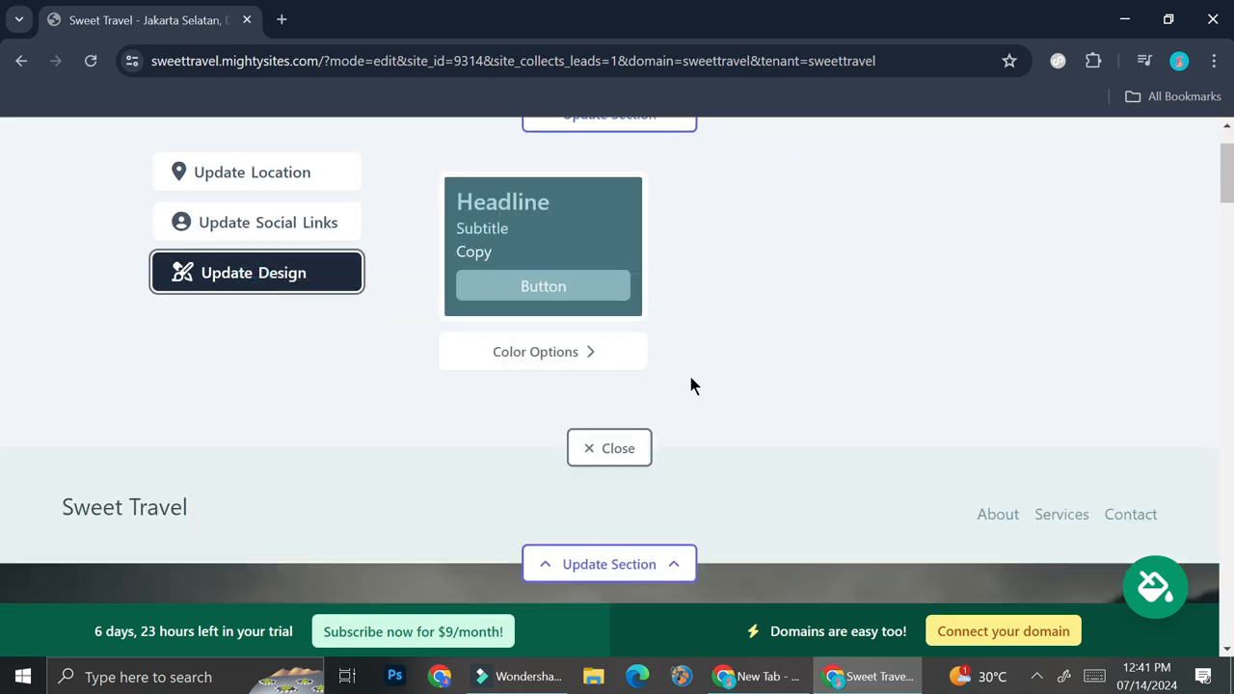
scroll(706, 339, "up", 1)
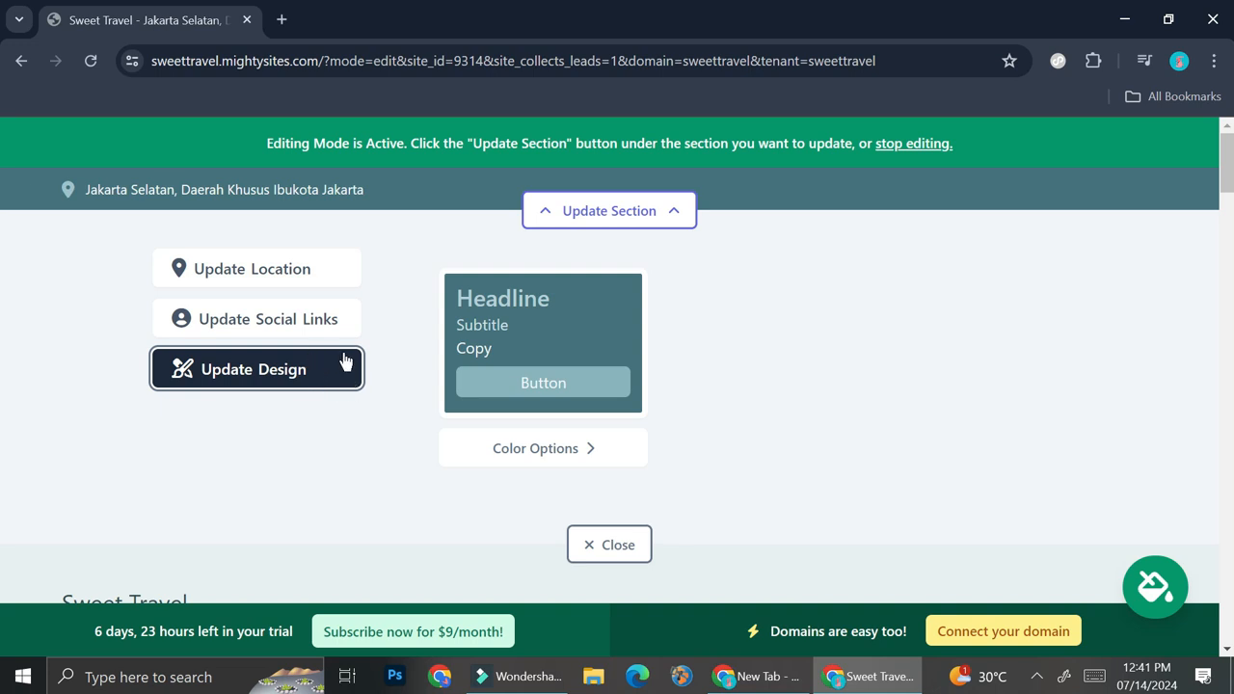
Browse the location bar's color options and preview the light grey scheme with the grey button.
left_click(572, 452)
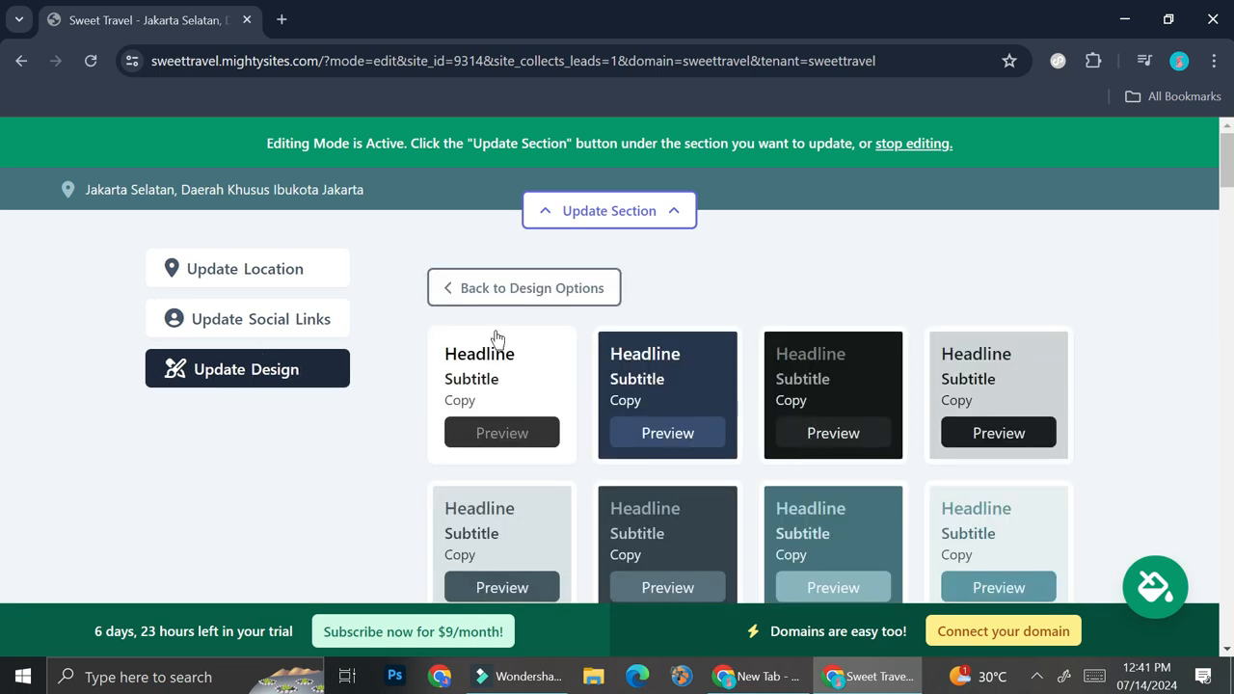
scroll(730, 363, "down", 1)
scroll(730, 363, "down", 3)
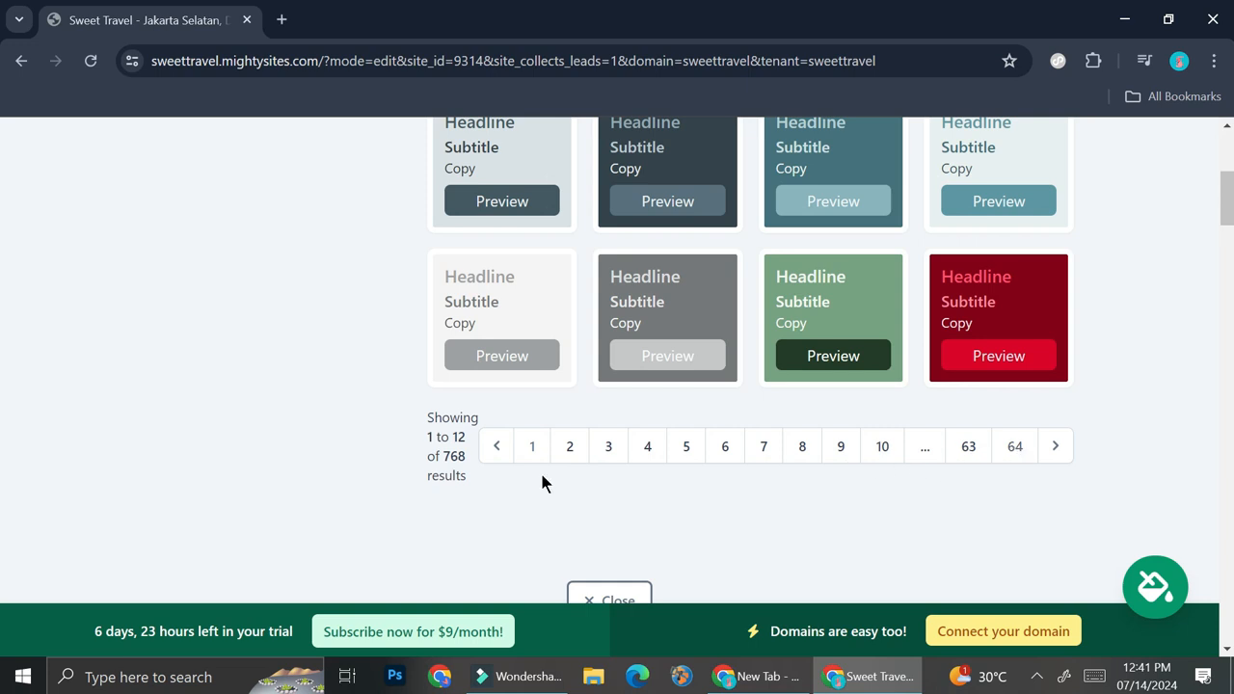
left_click_drag(442, 456, 465, 454)
scroll(785, 453, "up", 2)
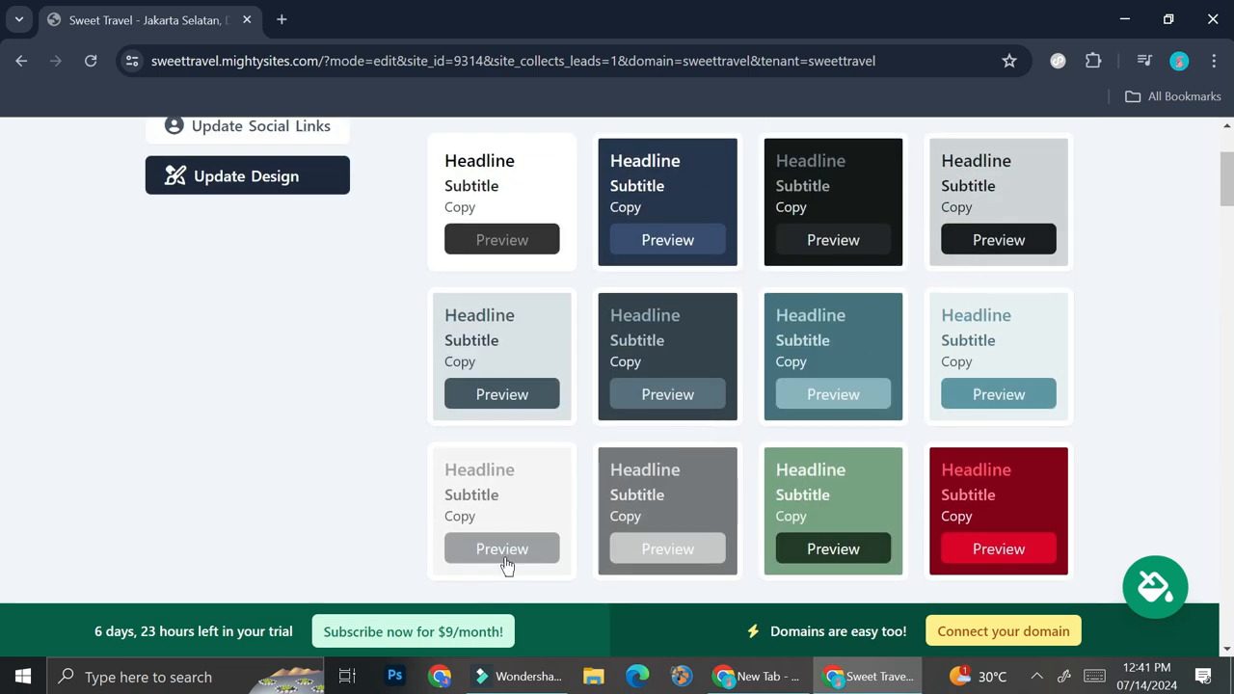
left_click(837, 344)
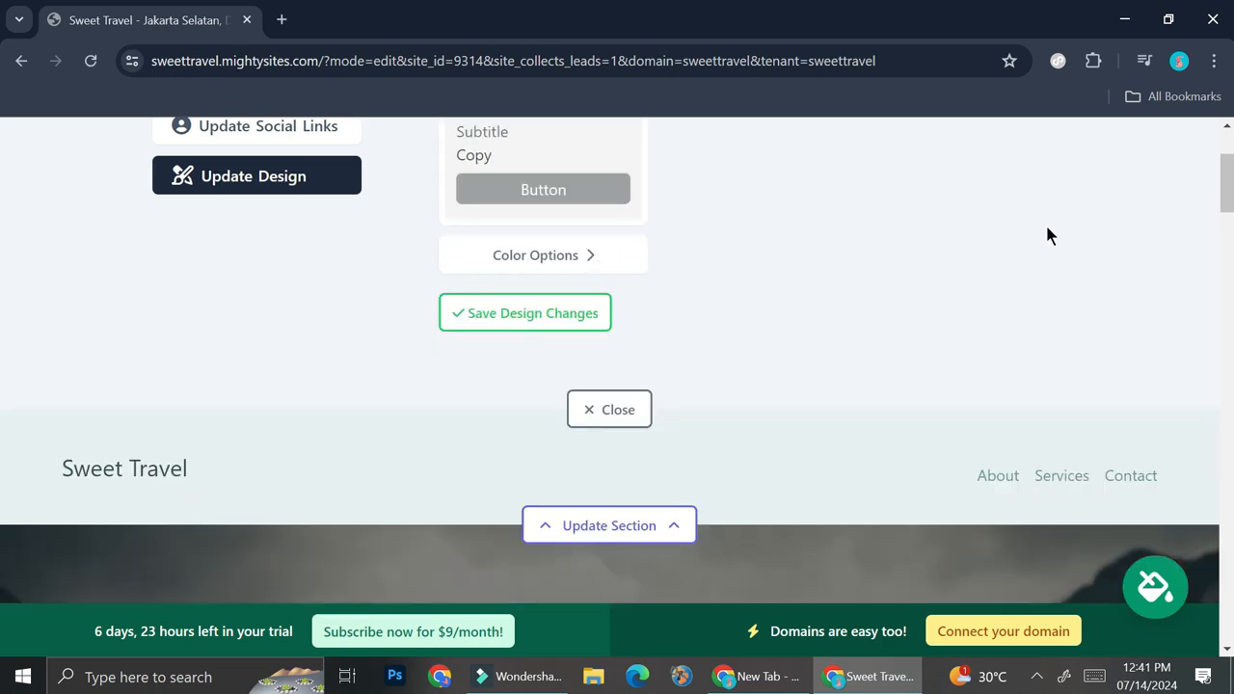
scroll(528, 284, "up", 2)
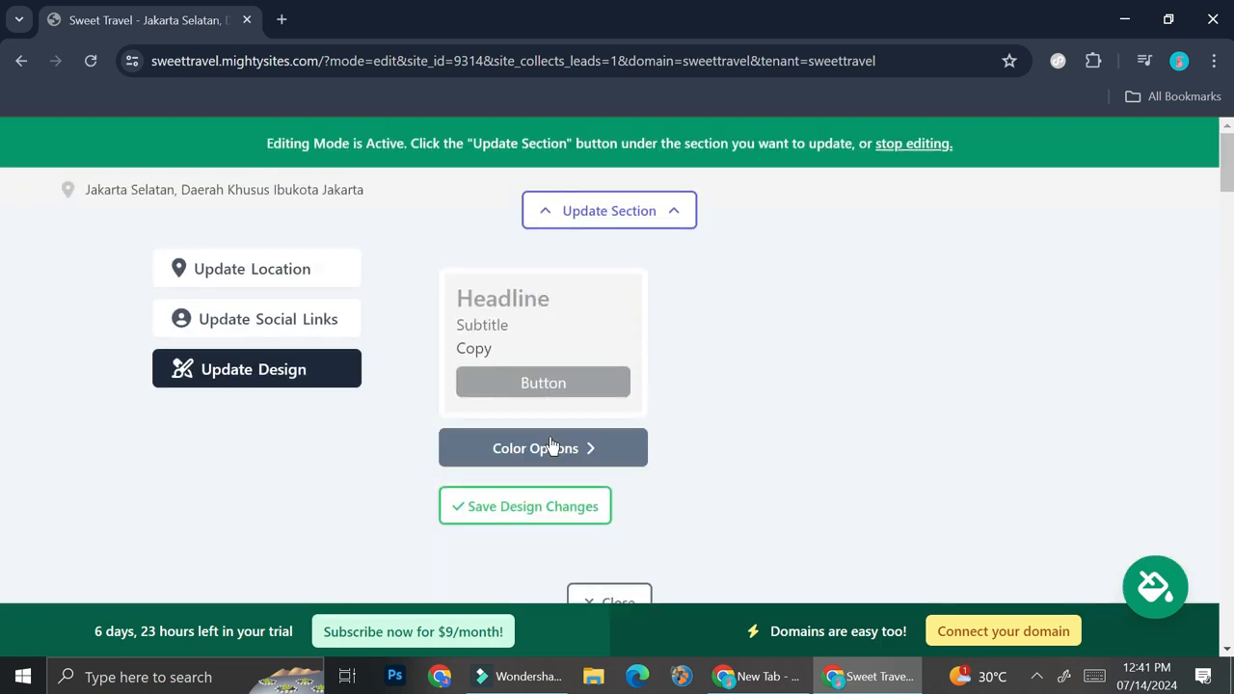
Apply the white color scheme with black headline and dark button to the location bar, save the design changes, and close its settings.
left_click(563, 438)
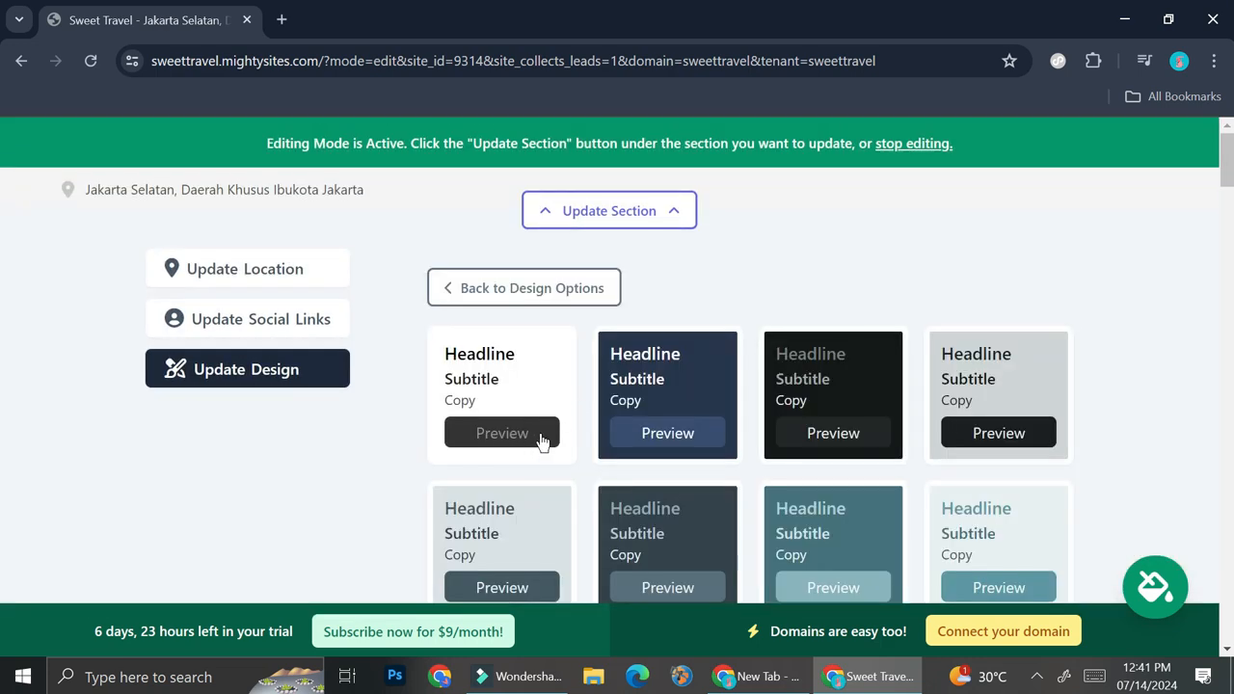
left_click(541, 438)
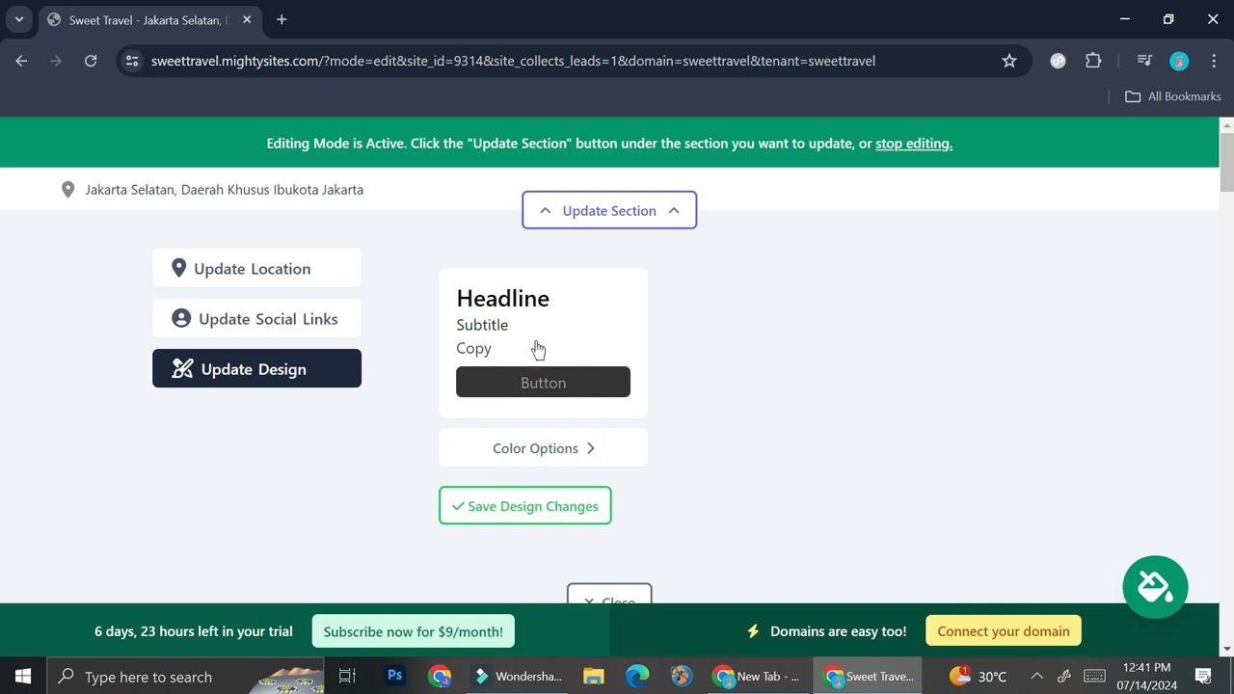
scroll(602, 470, "down", 1)
left_click(565, 410)
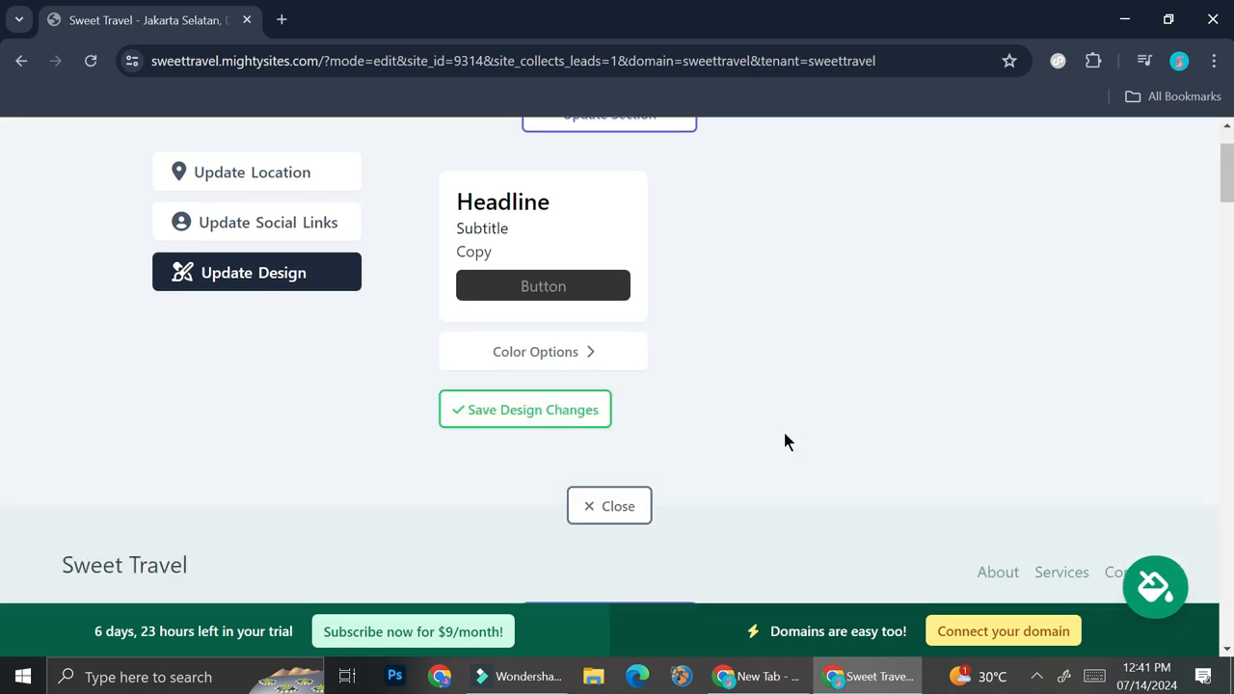
scroll(784, 441, "up", 1)
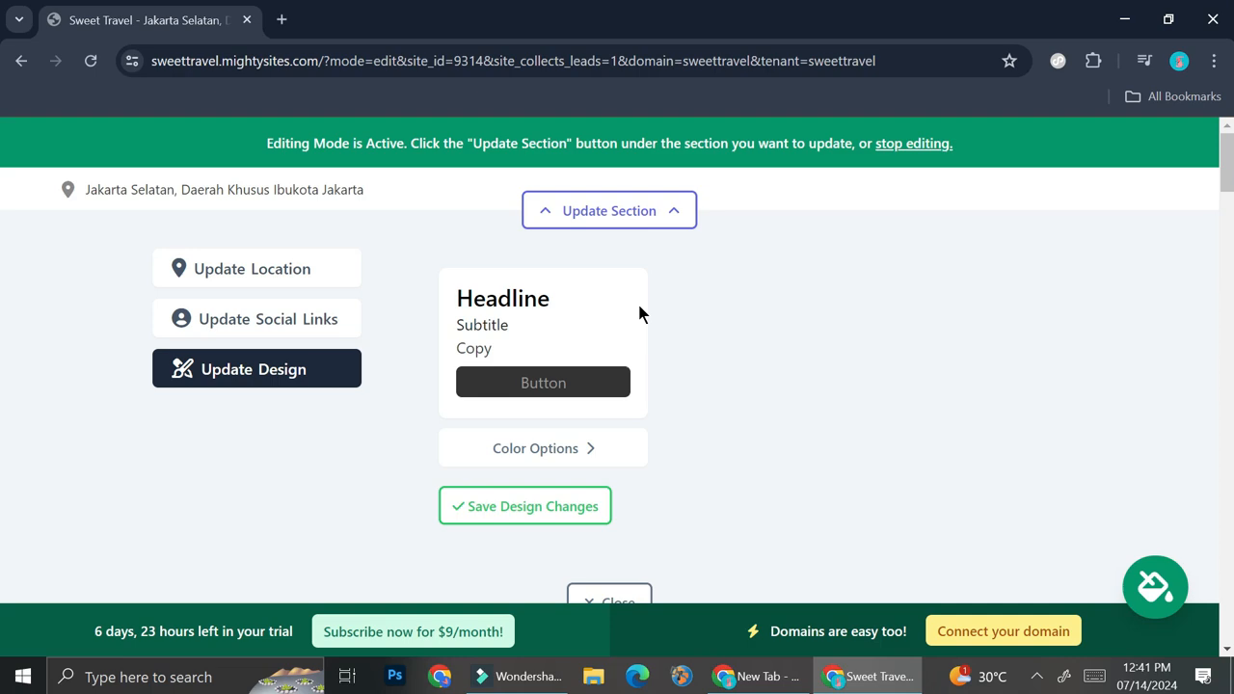
left_click(616, 218)
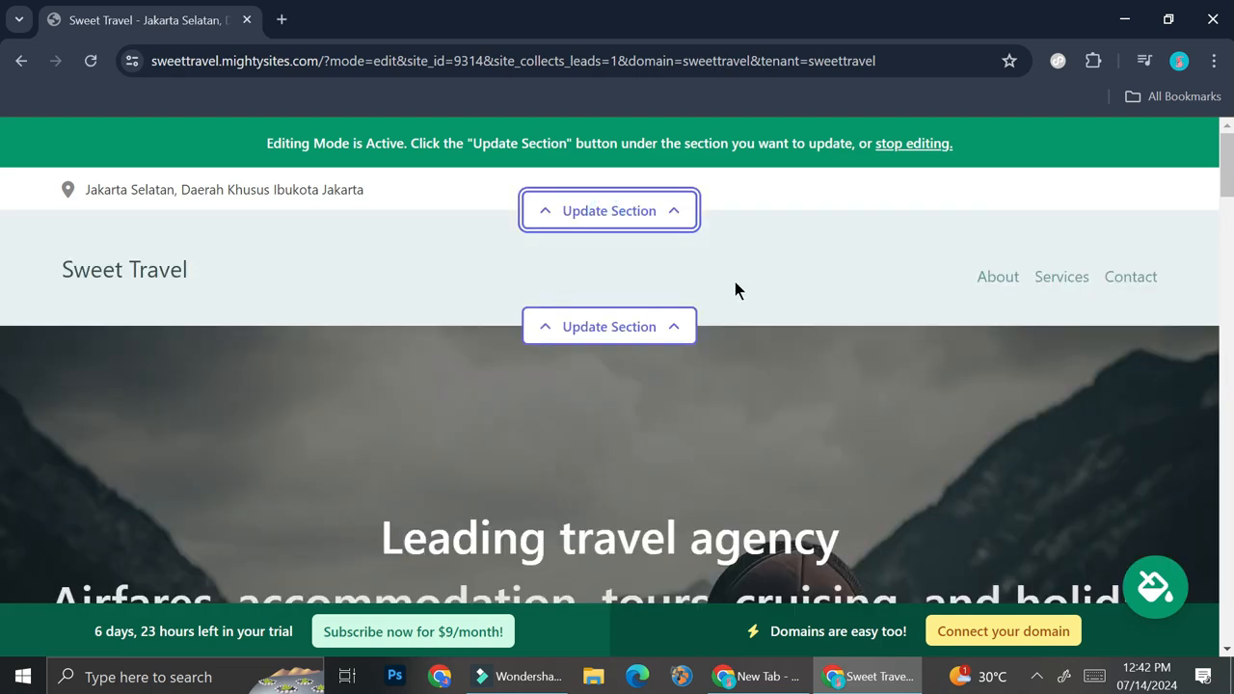
Open the header section's design settings and apply the white color scheme with black headline and dark button.
scroll(580, 342, "down", 3)
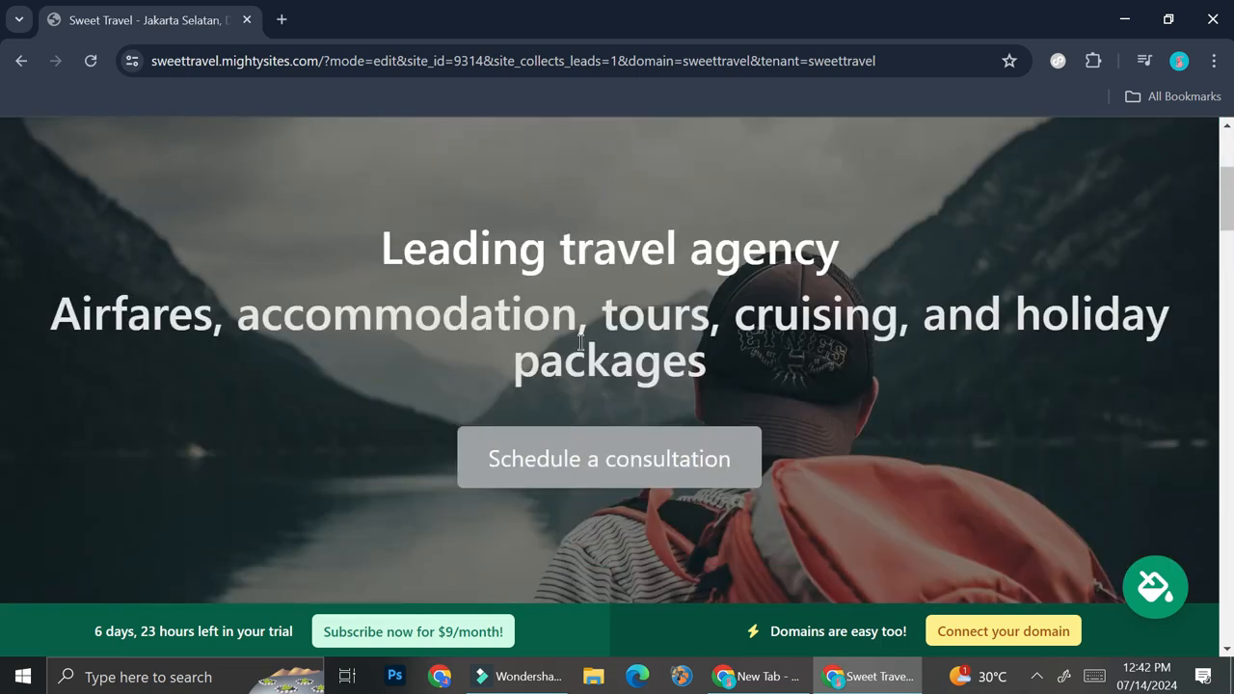
scroll(581, 343, "up", 3)
left_click(625, 340)
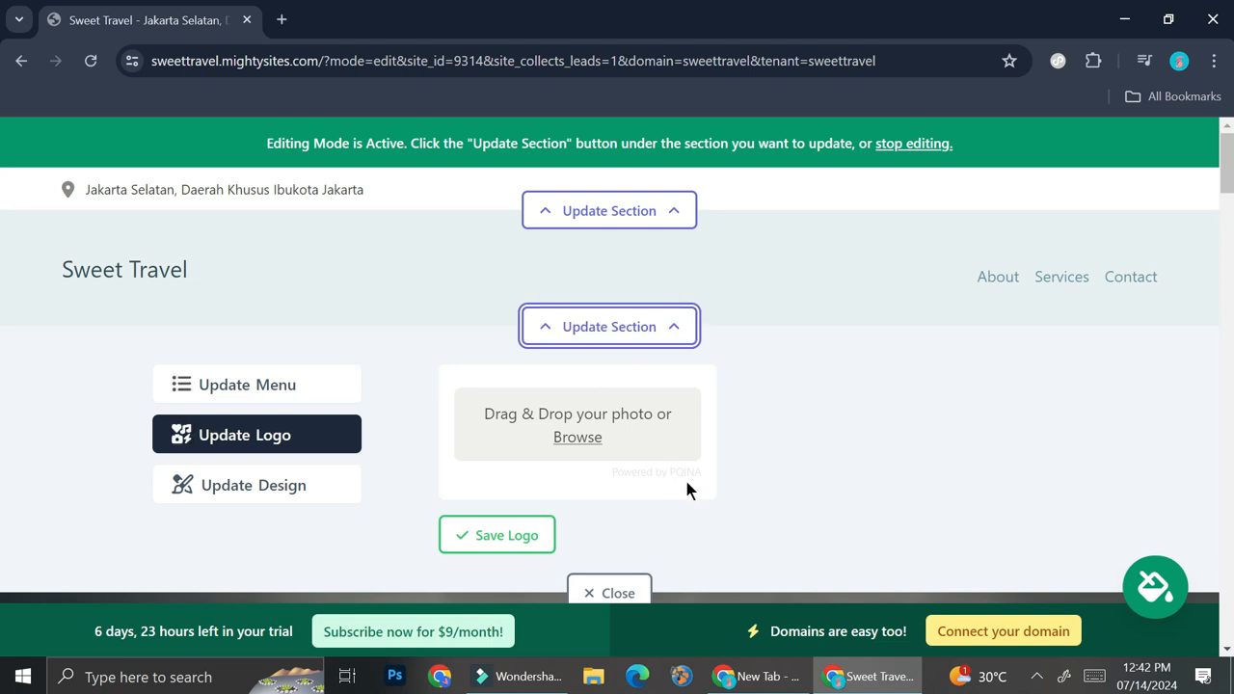
left_click(274, 490)
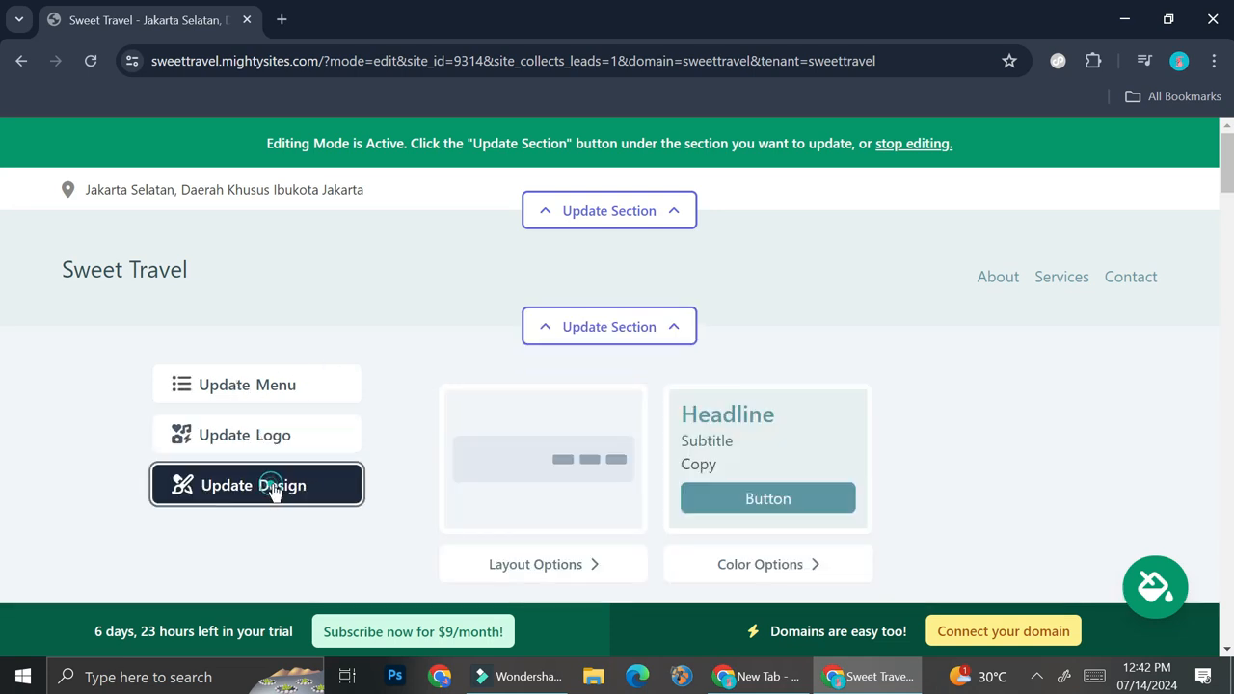
scroll(655, 493, "down", 1)
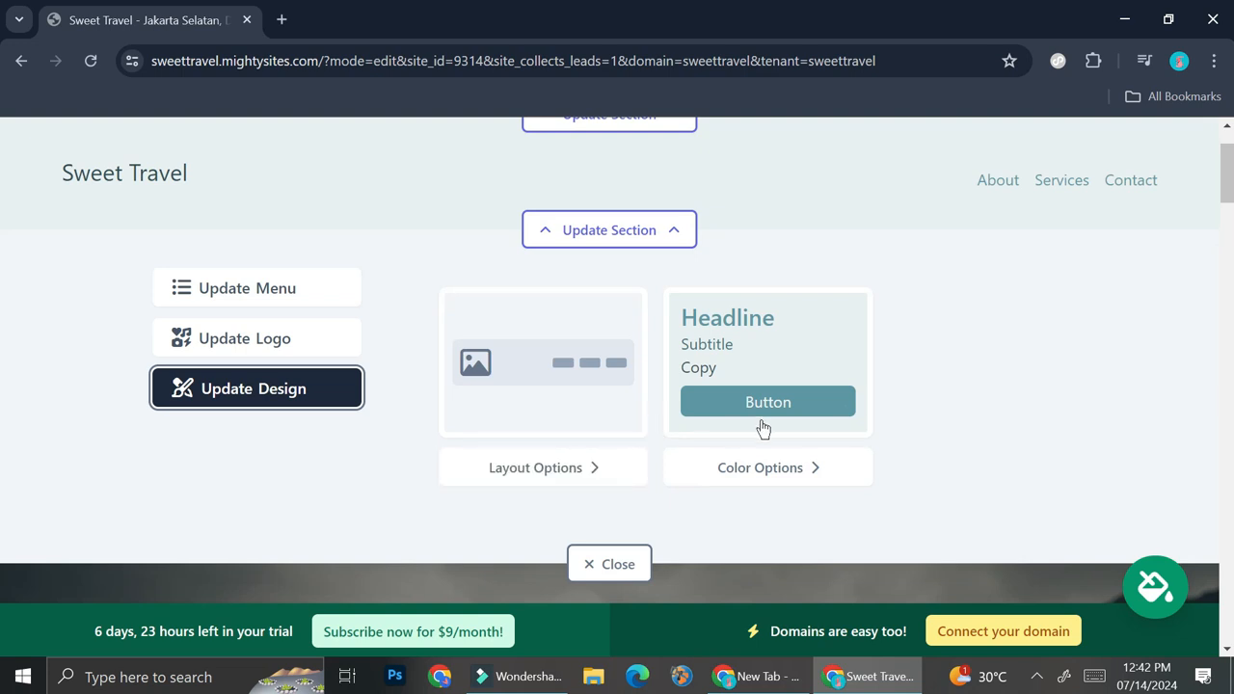
left_click(744, 482)
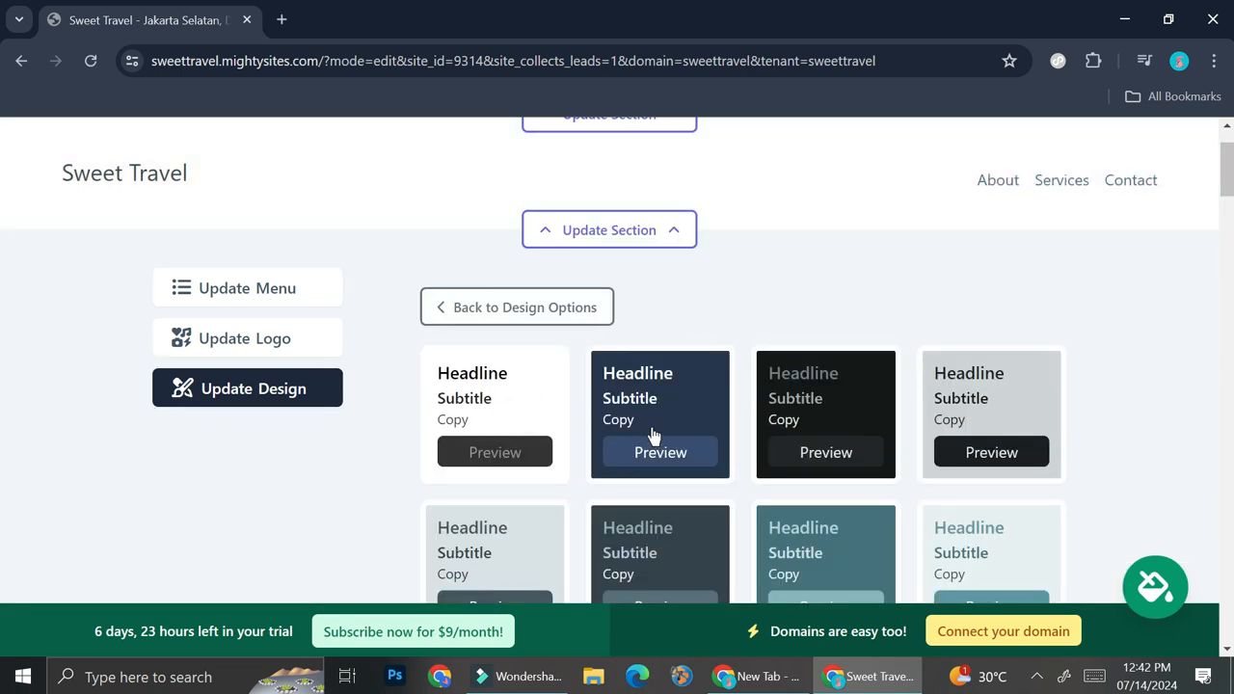
left_click(495, 307)
scroll(272, 154, "up", 1)
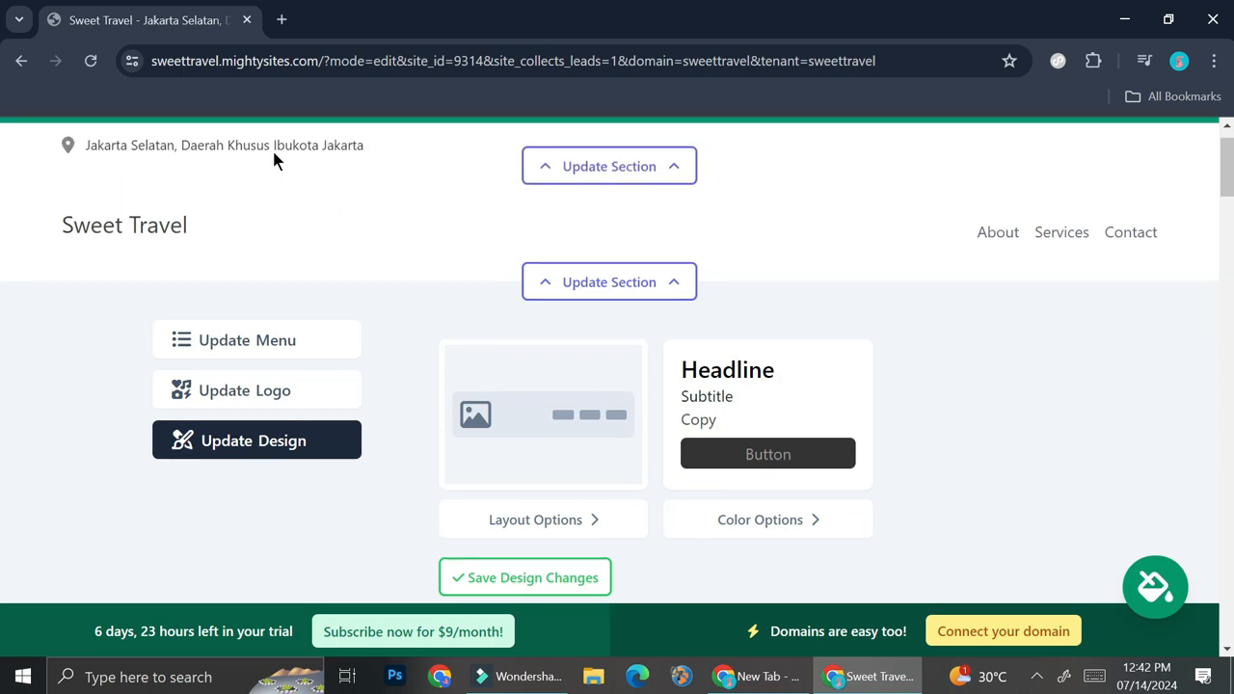
scroll(273, 154, "up", 1)
scroll(800, 453, "down", 1)
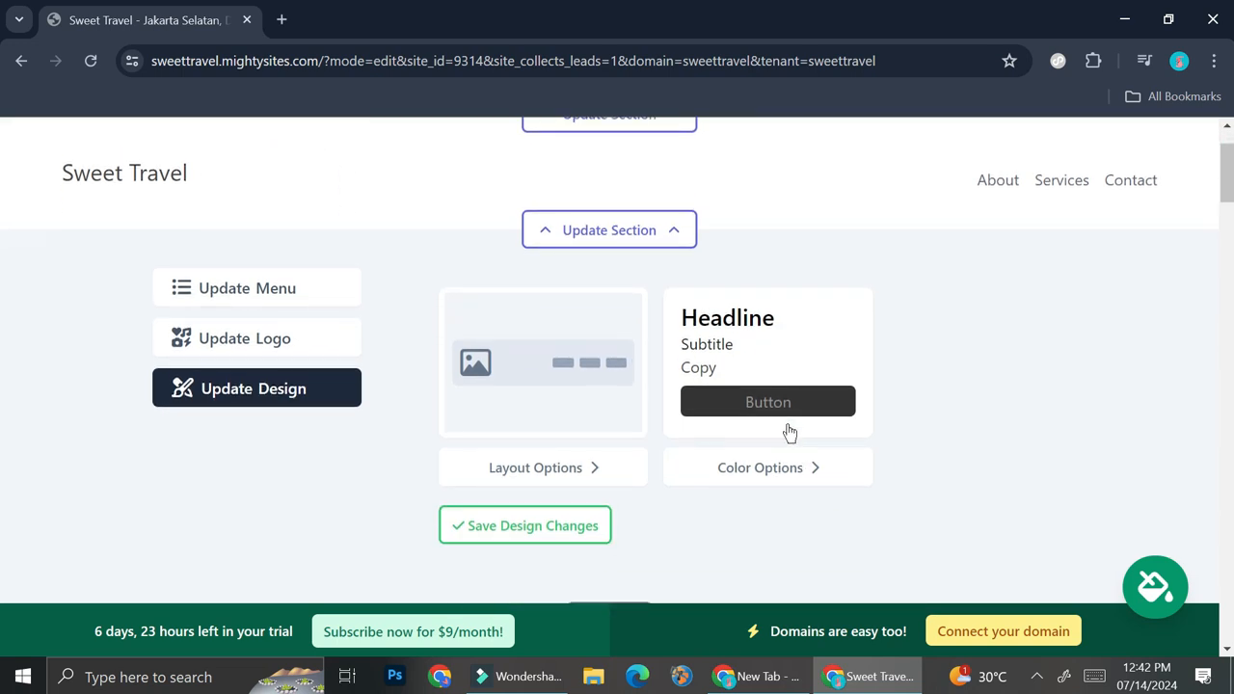
Examine the header's available layout options and return to its design options.
left_click(547, 468)
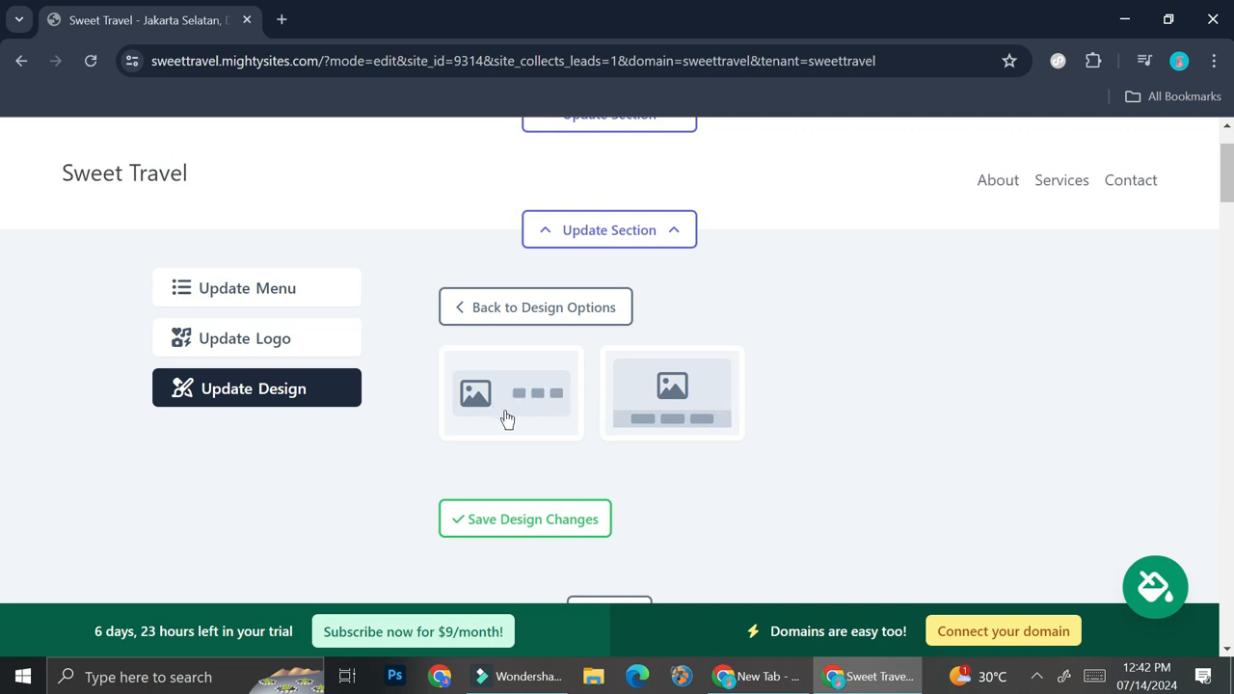
scroll(546, 398, "down", 1)
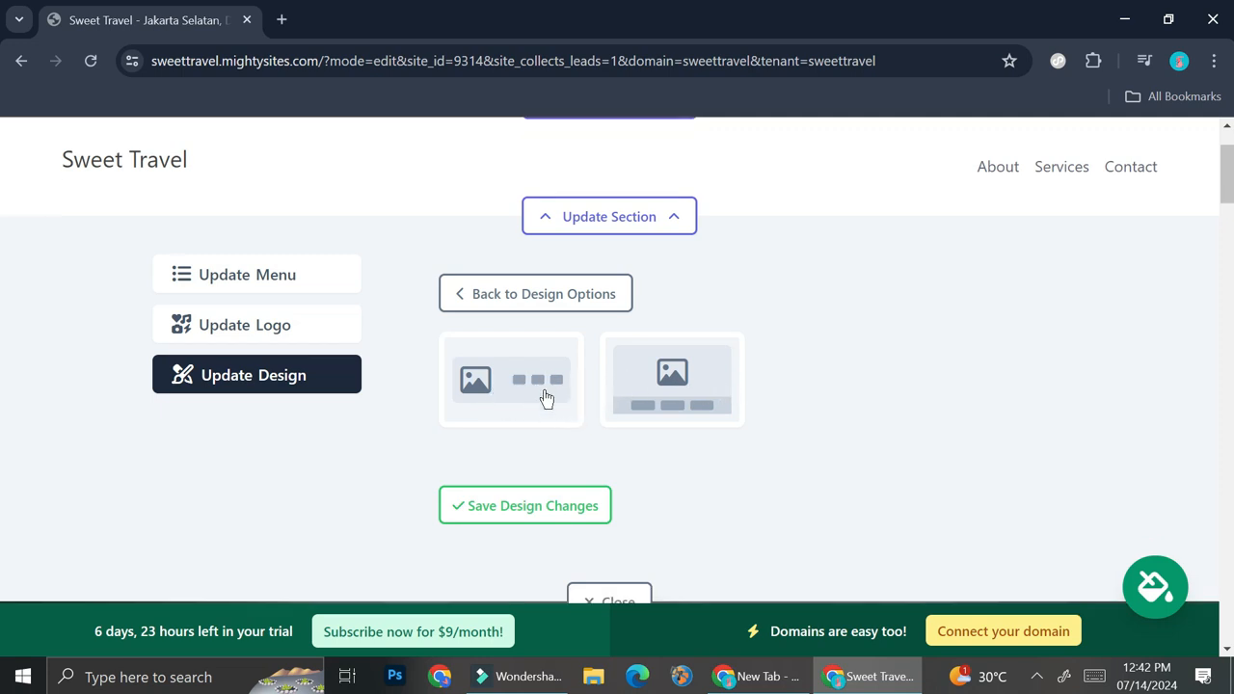
left_click(533, 231)
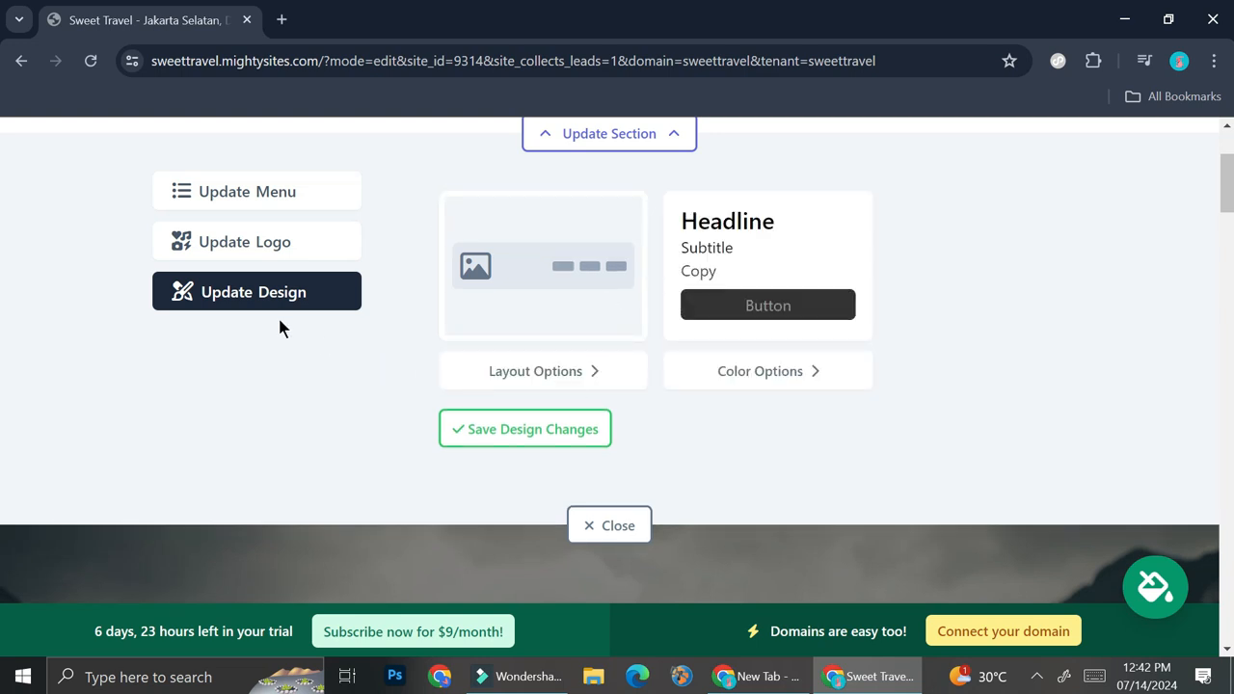
Upload 1(4).png as the header logo and save the logo.
left_click(286, 247)
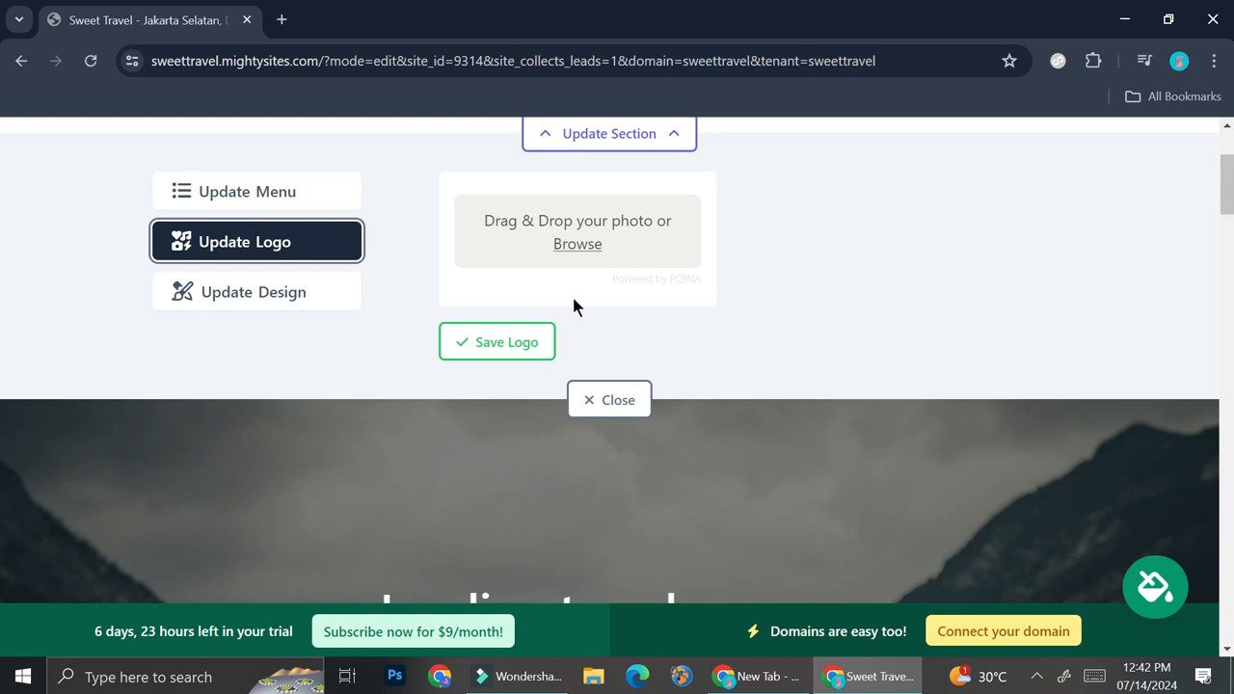
scroll(573, 306, "up", 1)
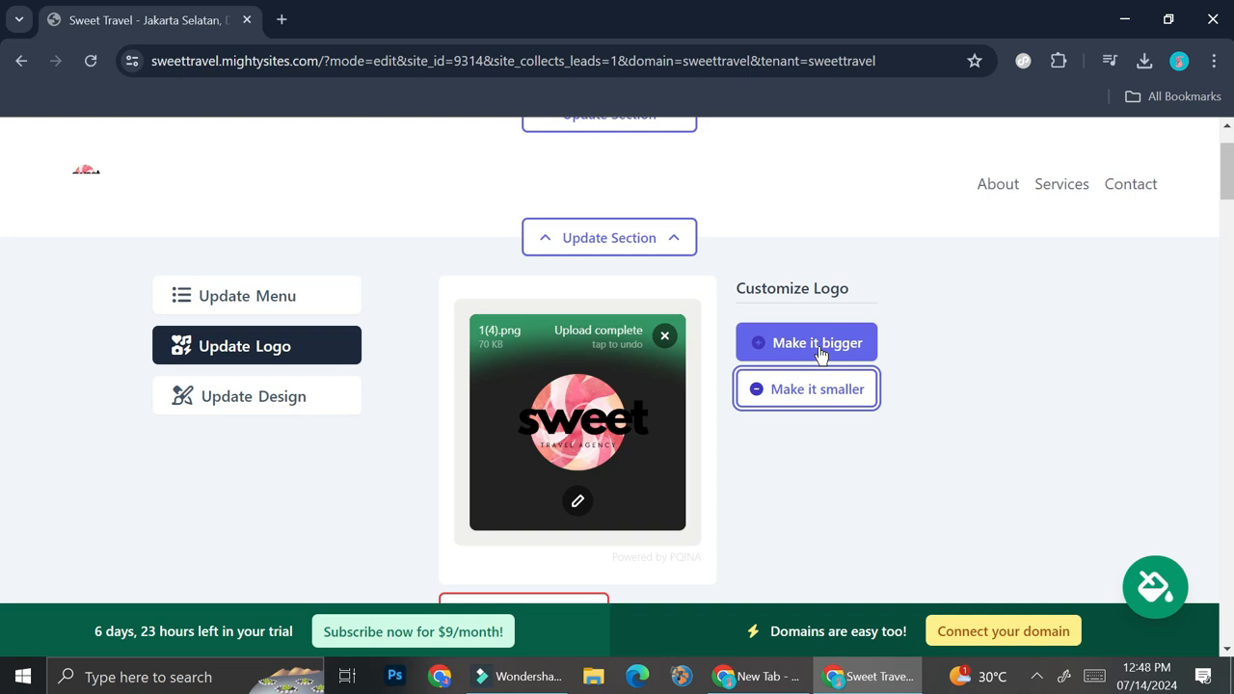
scroll(685, 416, "down", 1)
scroll(807, 366, "up", 1)
scroll(893, 358, "down", 1)
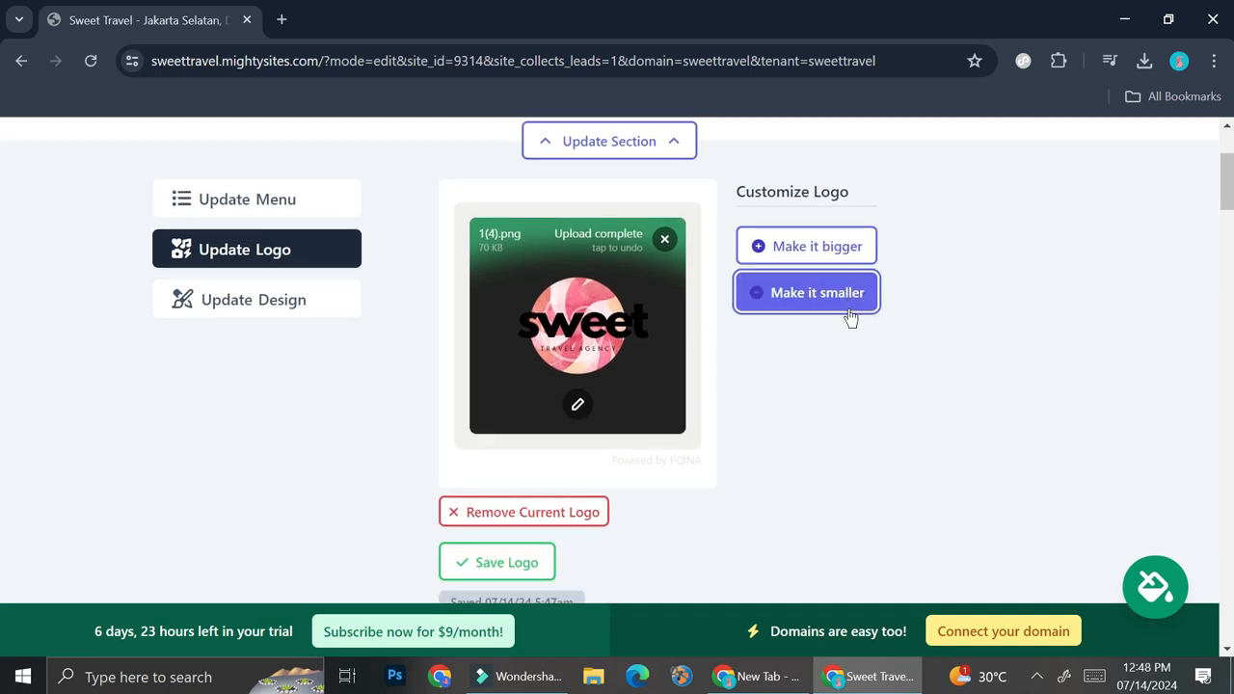
left_click(540, 577)
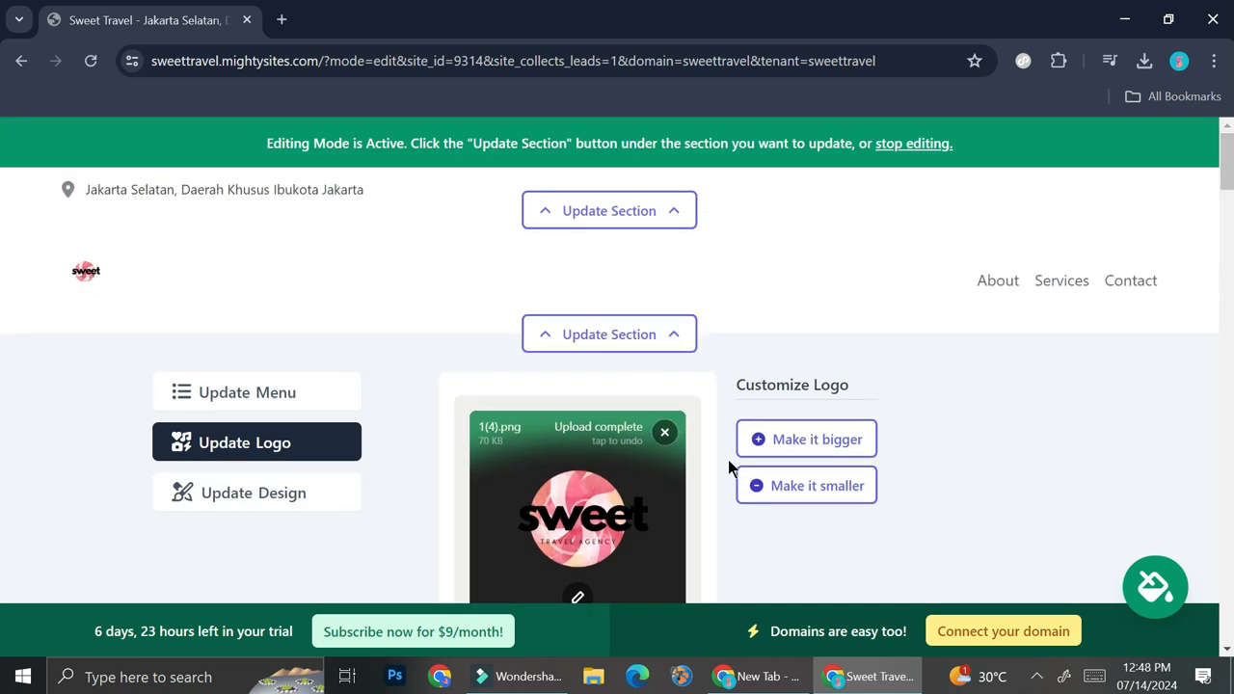
Enlarge the header logo by several size increments.
left_click(835, 460)
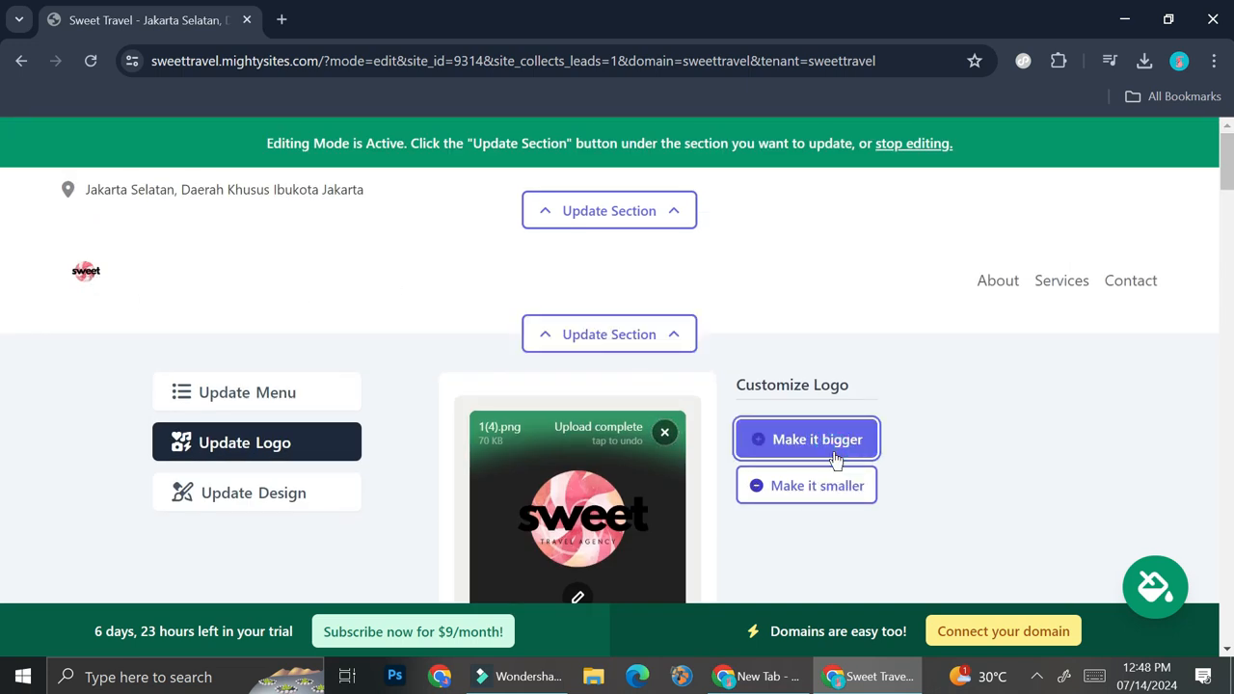
left_click(815, 446)
left_click(813, 451)
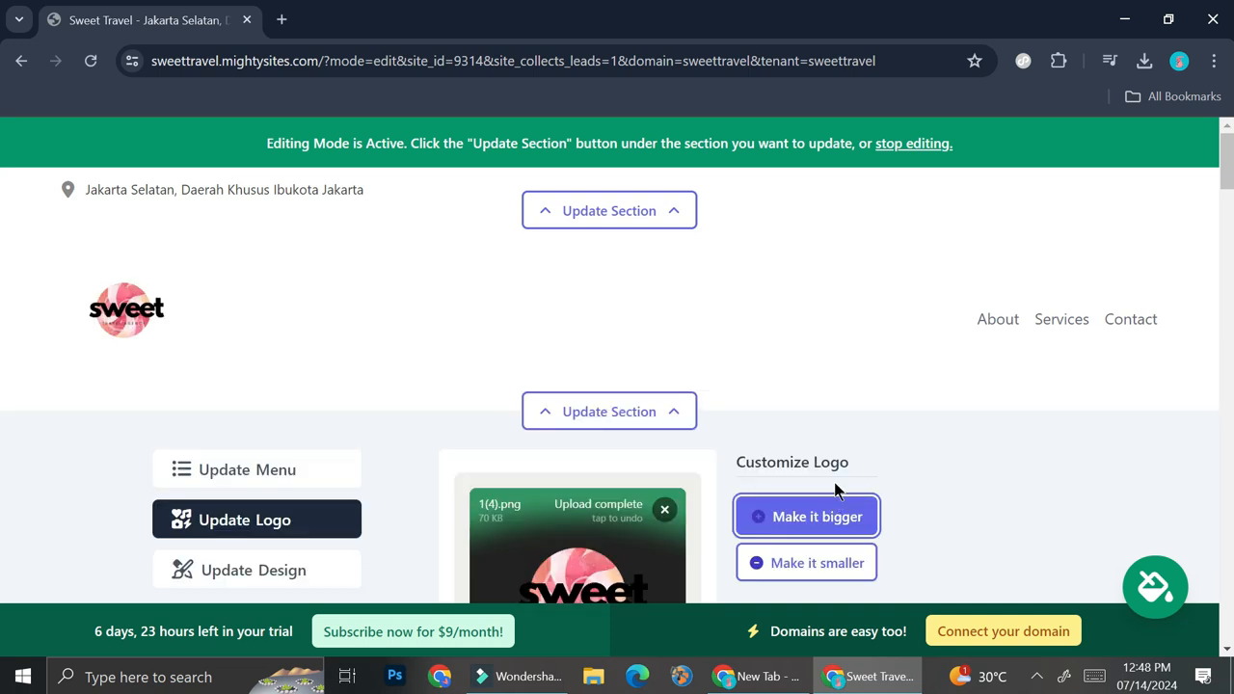
scroll(839, 473, "down", 1)
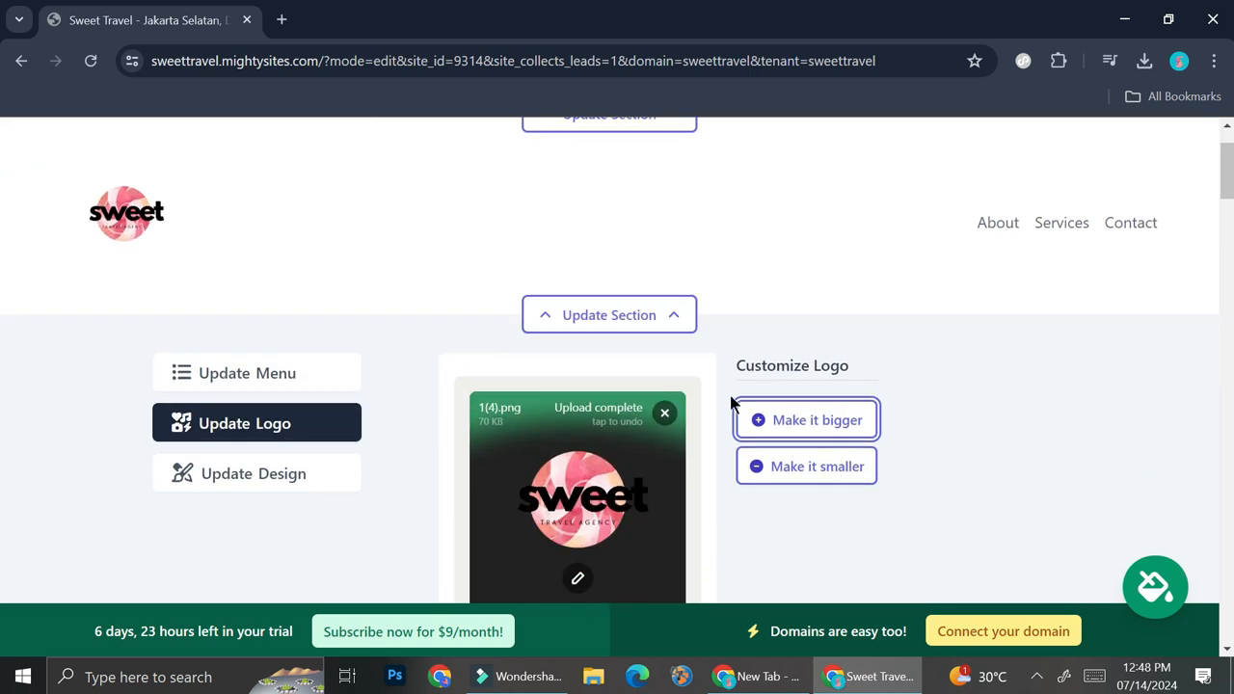
Apply the header layout with a centered logo above the menu bar, and select the white color scheme with dark button.
left_click(267, 474)
left_click(559, 445)
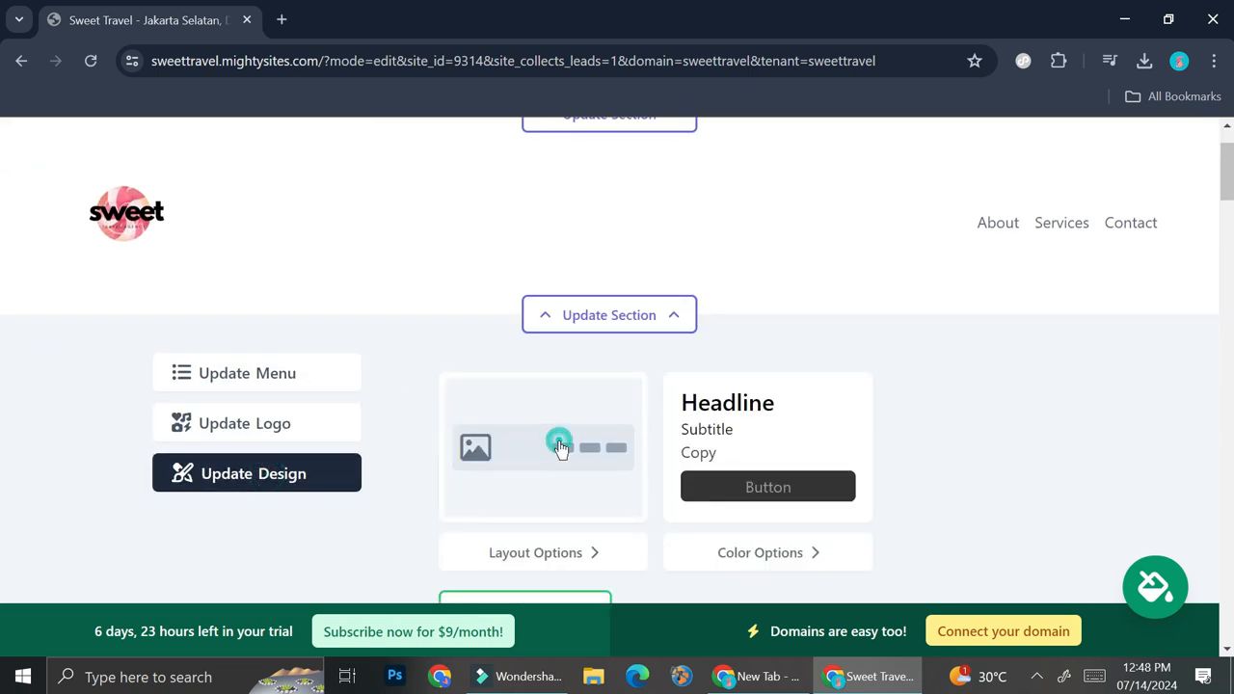
left_click(647, 472)
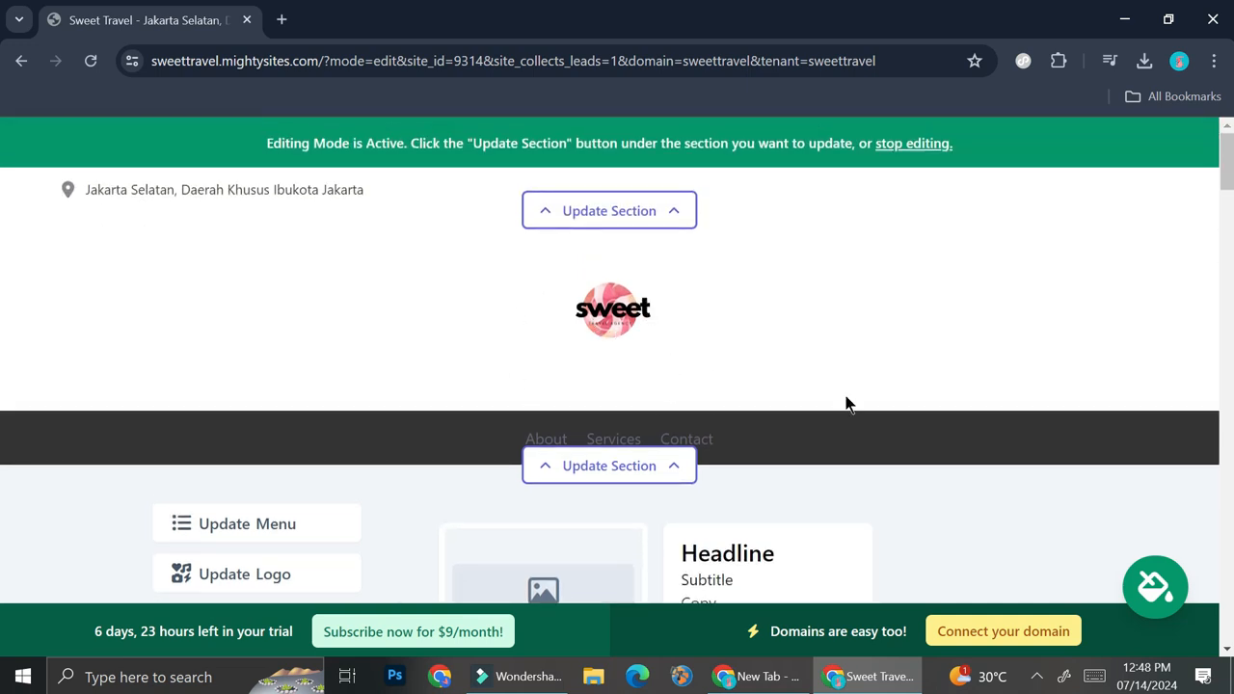
scroll(846, 414, "down", 2)
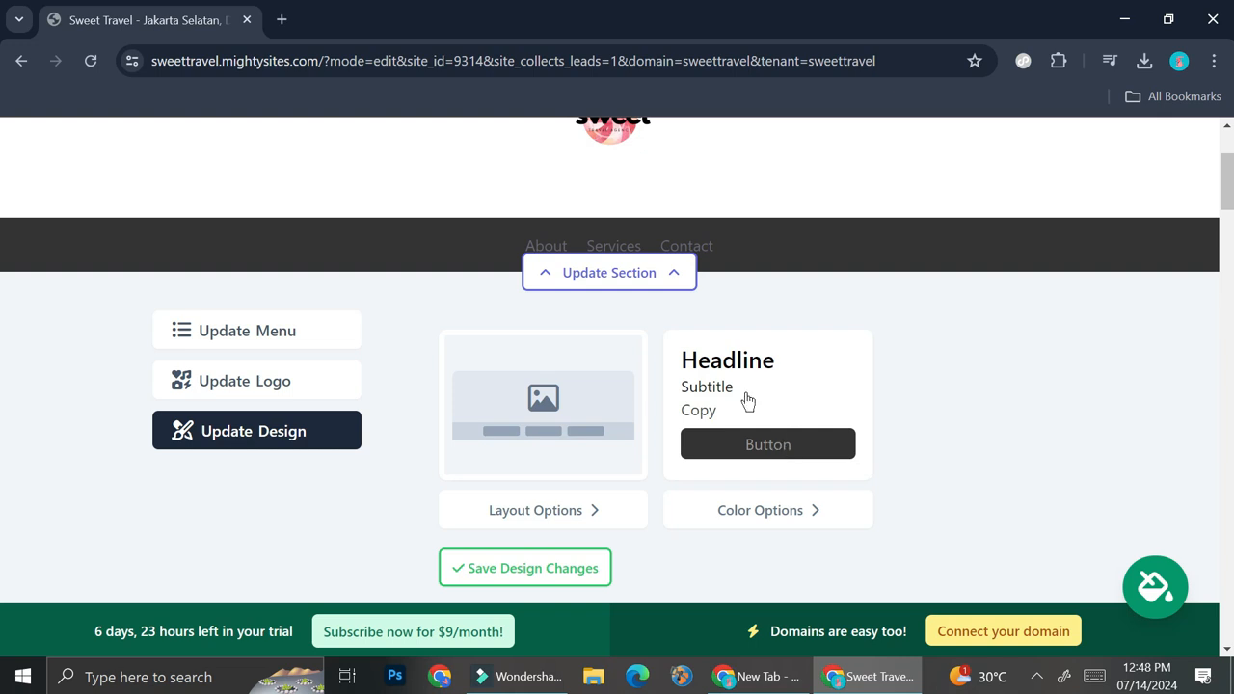
left_click(801, 446)
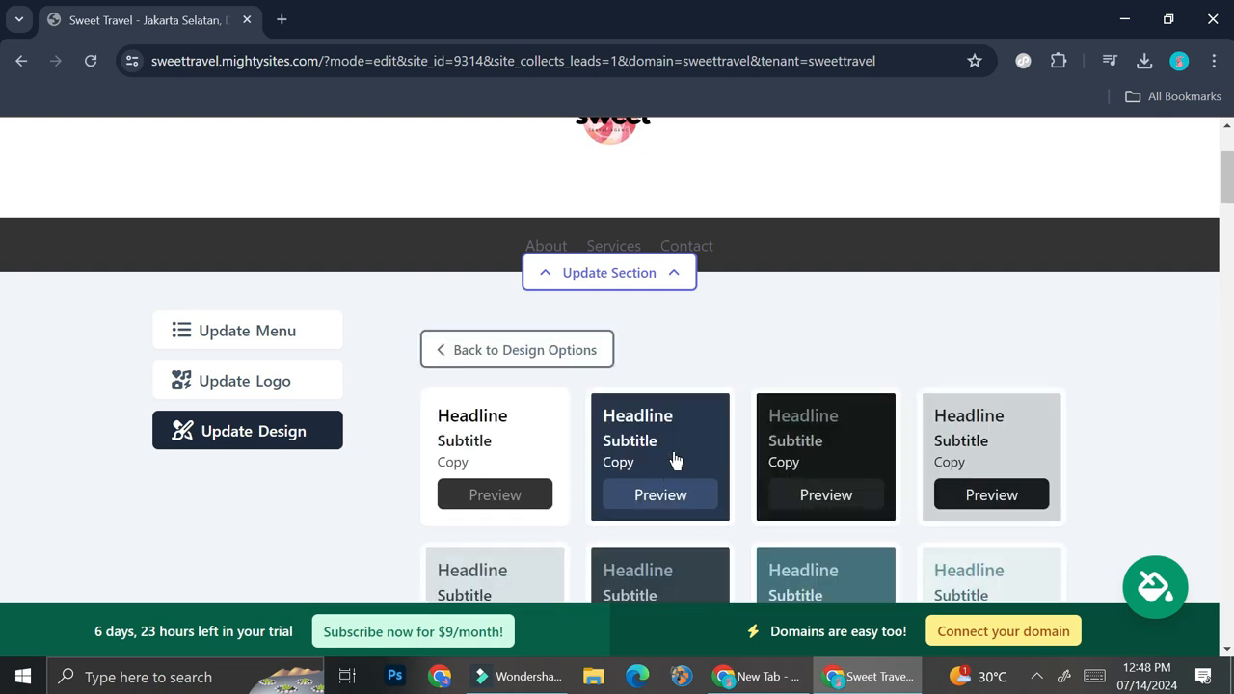
left_click(565, 459)
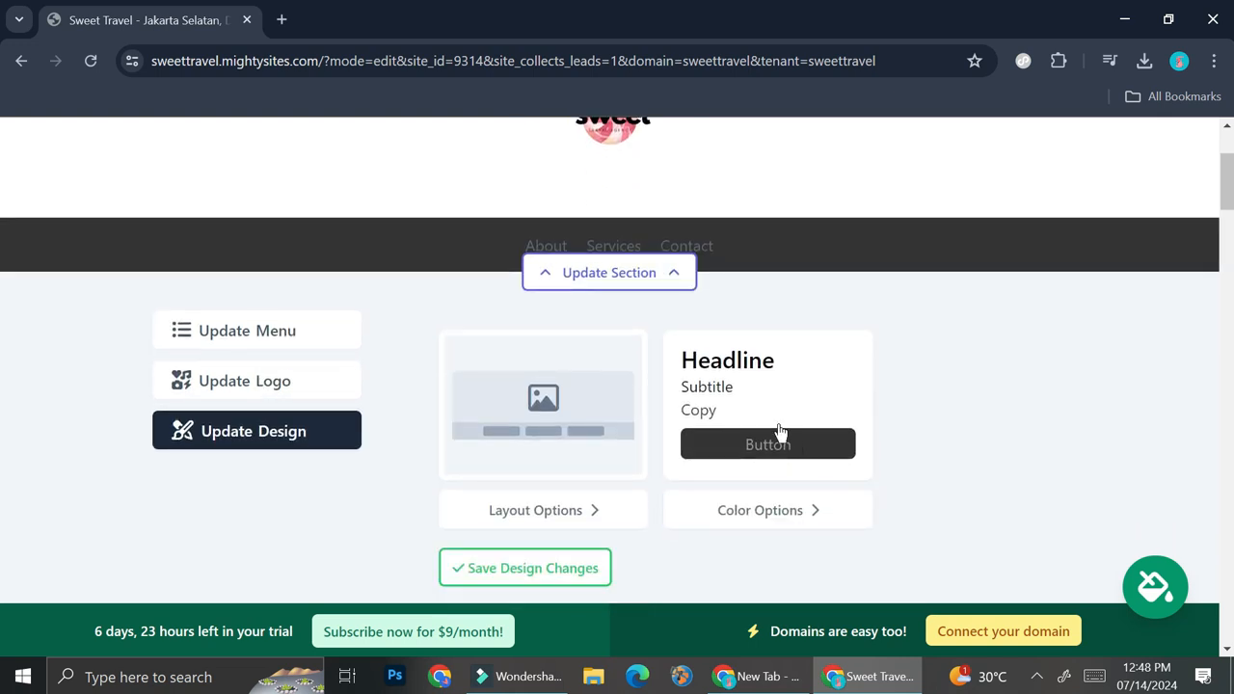
Review the header's menu items and the fields for adding a menu item, and close the header's settings.
left_click(318, 333)
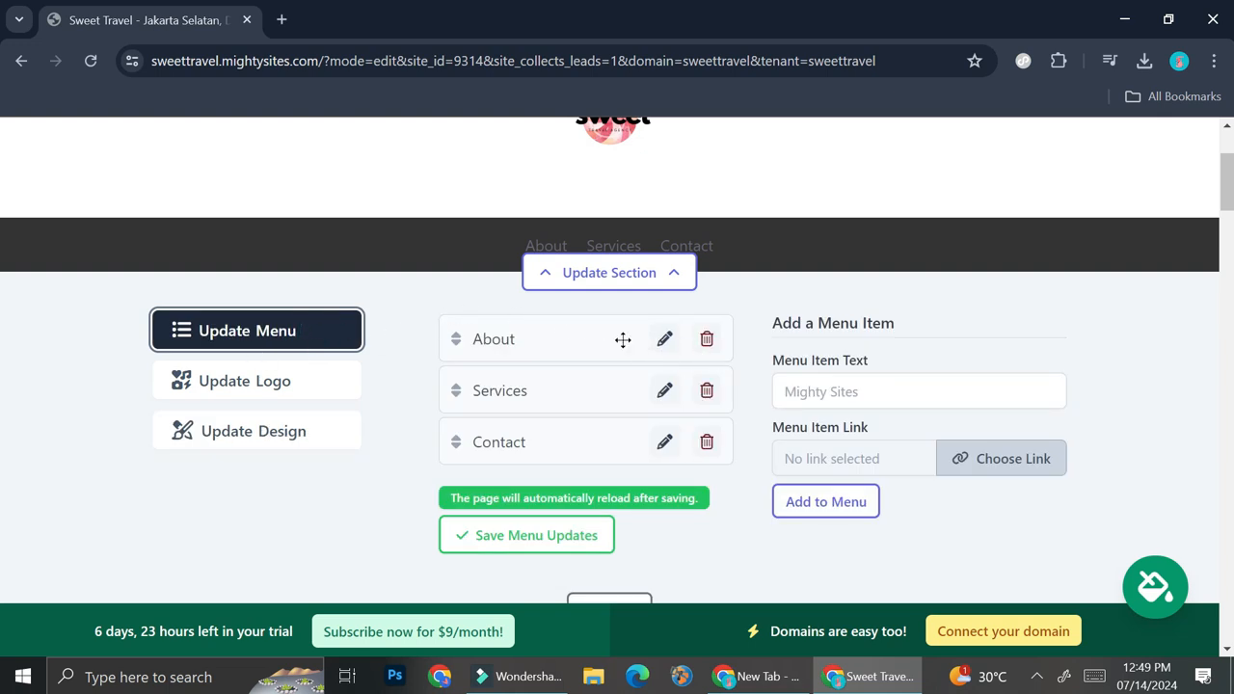
left_click(565, 341)
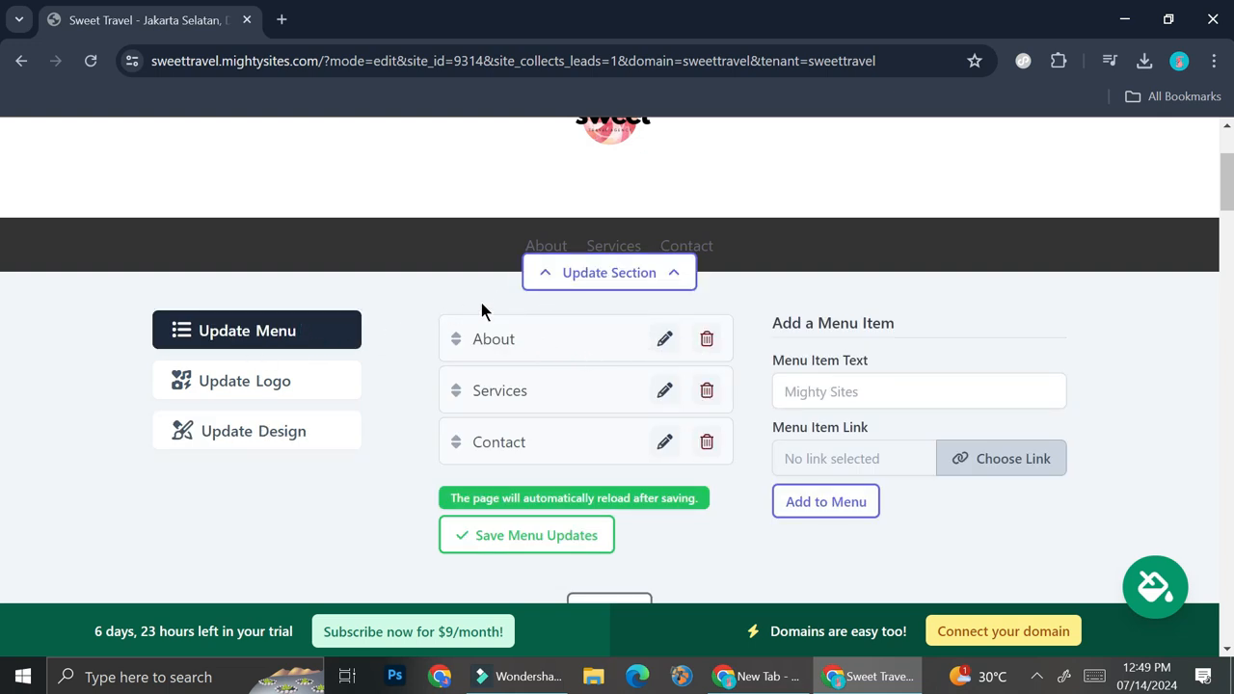
scroll(593, 451, "down", 2)
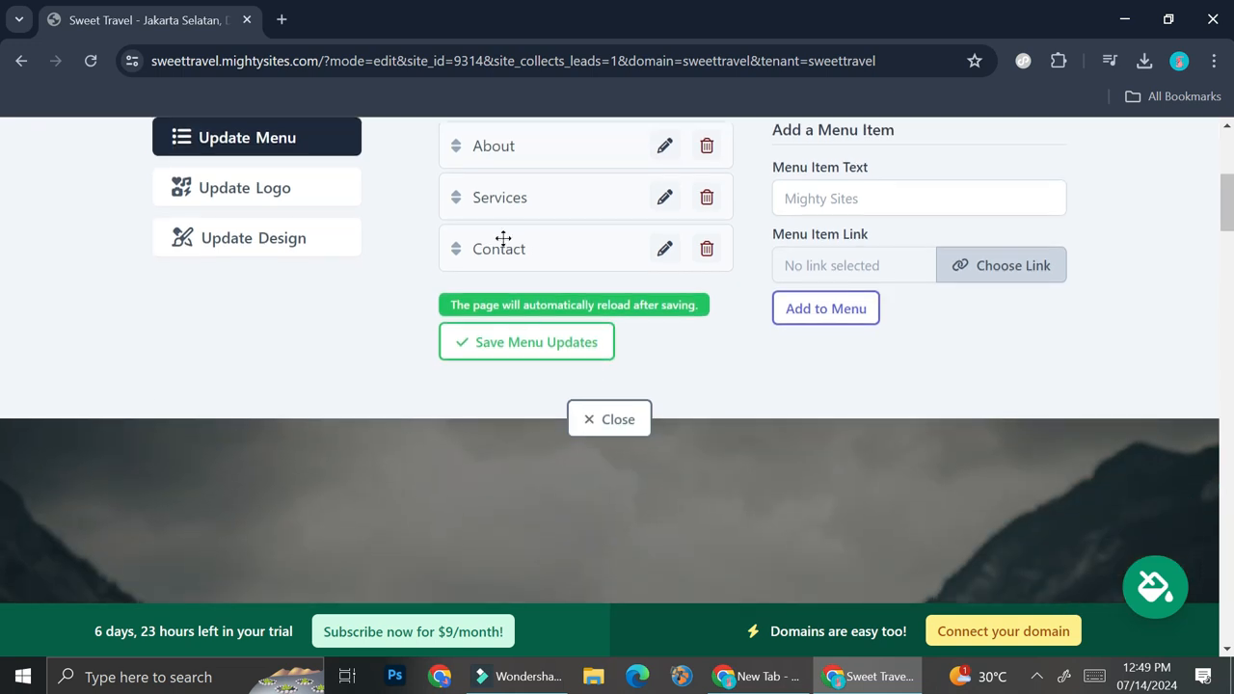
scroll(769, 319, "down", 1)
scroll(768, 320, "up", 2)
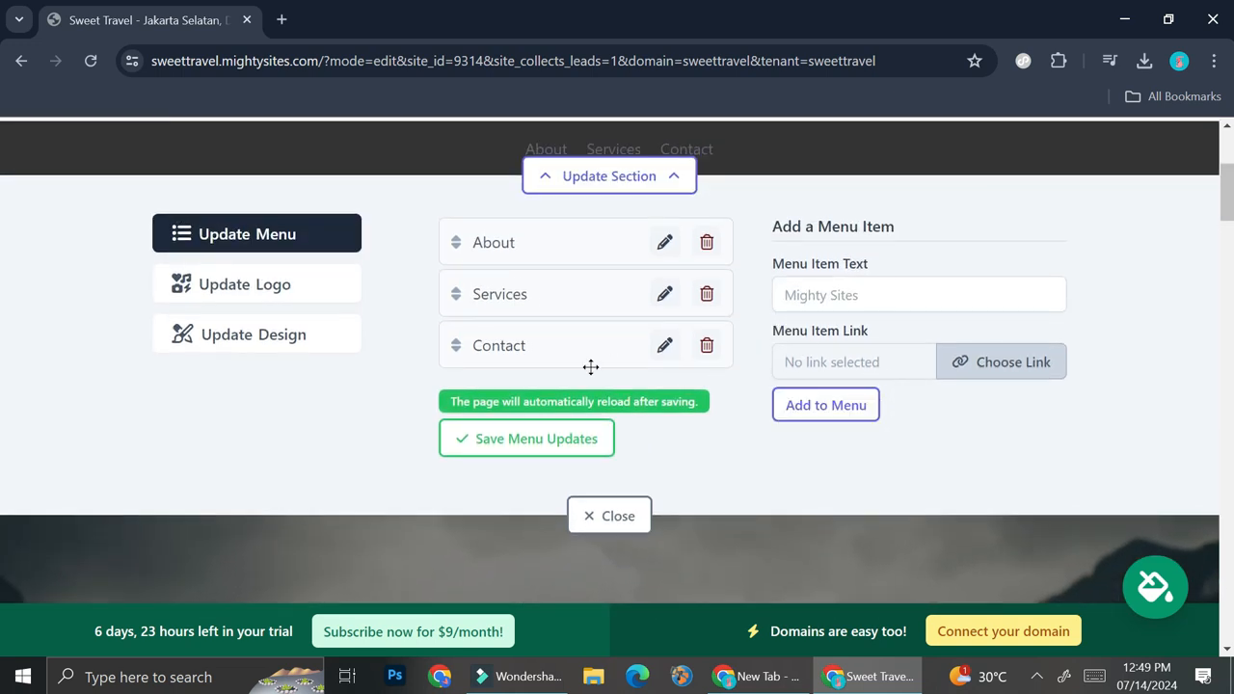
left_click(818, 295)
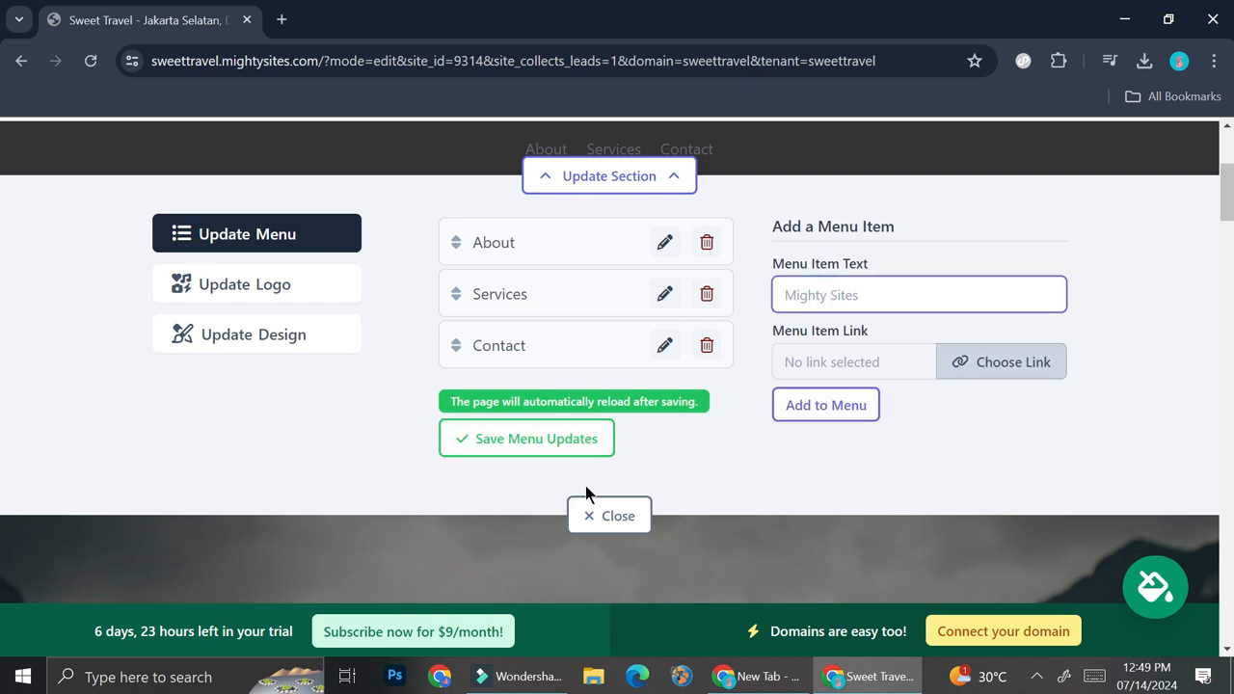
left_click(592, 514)
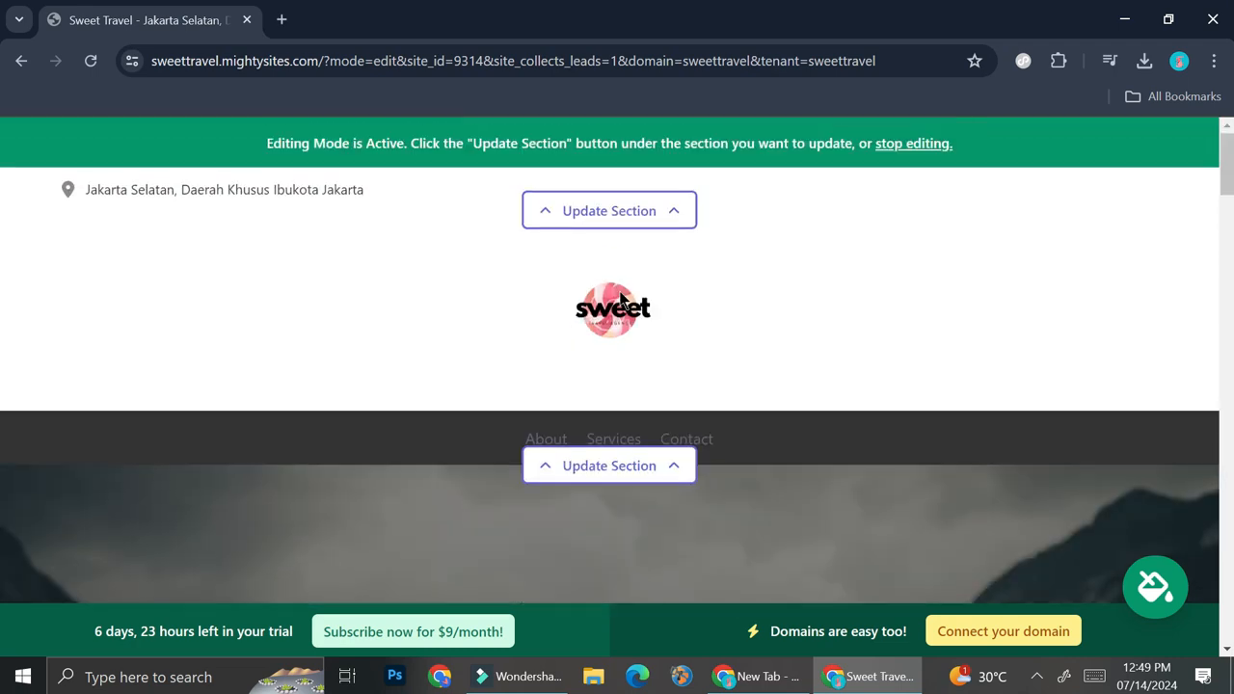
Check the header and hero banner on the page, and open the hero banner section's content settings.
scroll(697, 405, "down", 5)
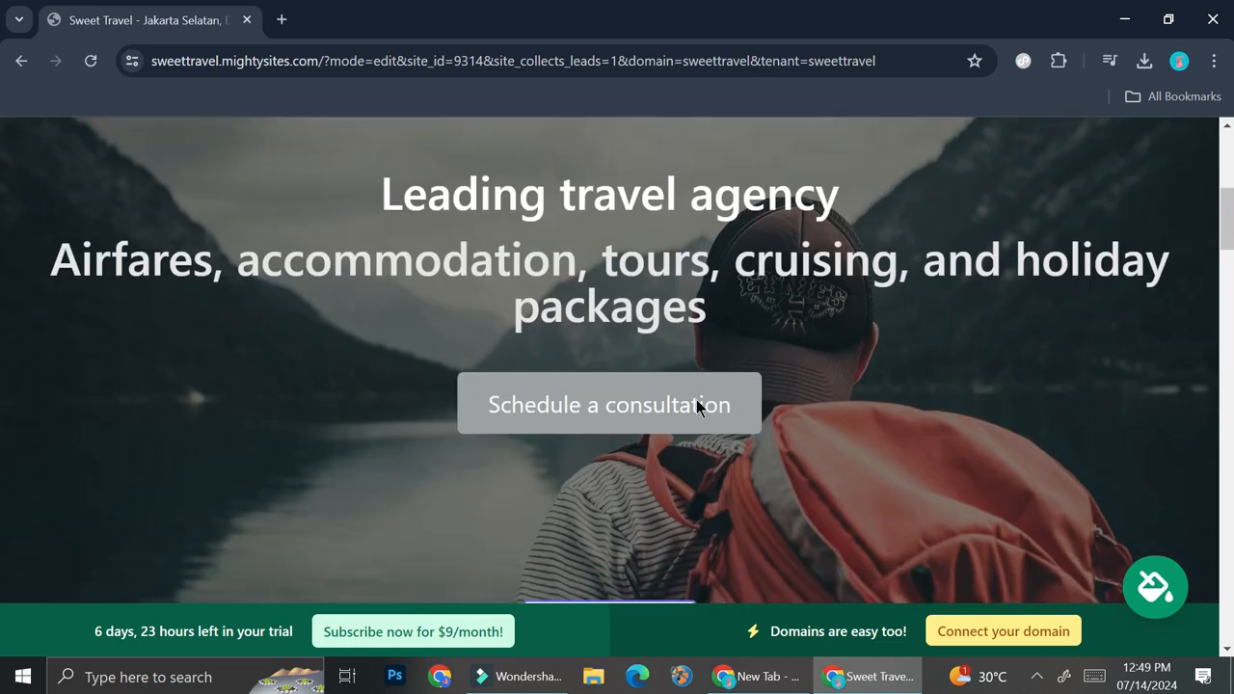
scroll(652, 300, "down", 3)
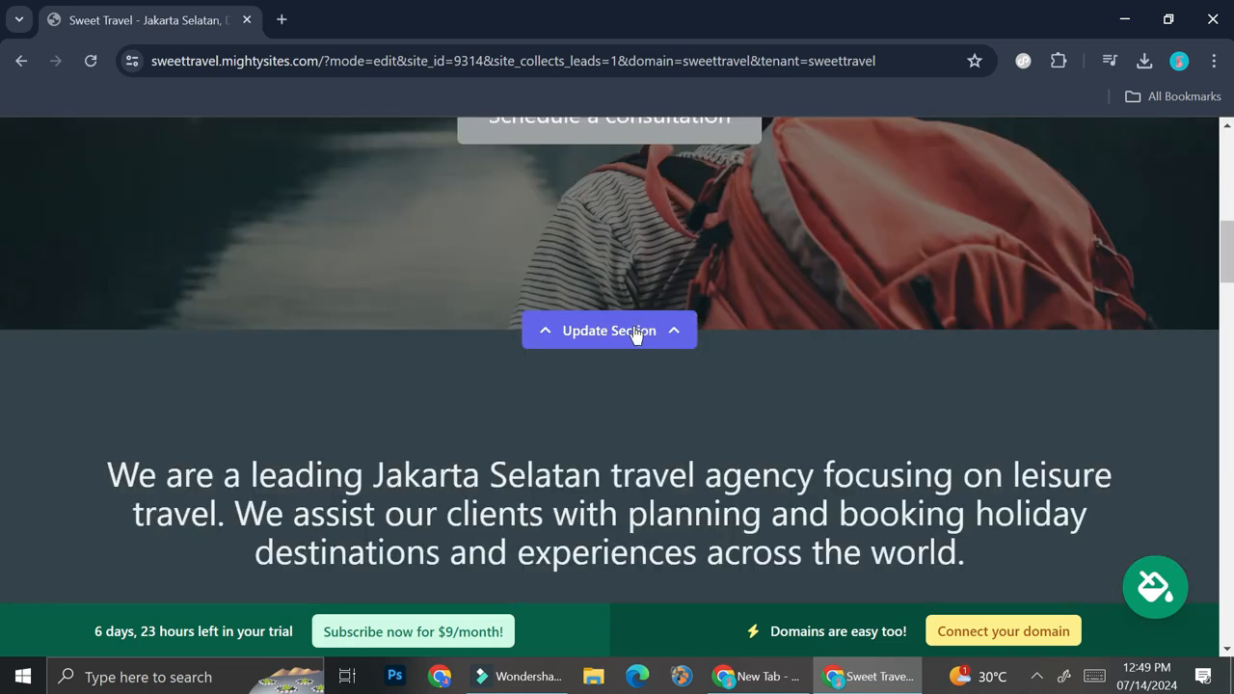
scroll(655, 331, "up", 5)
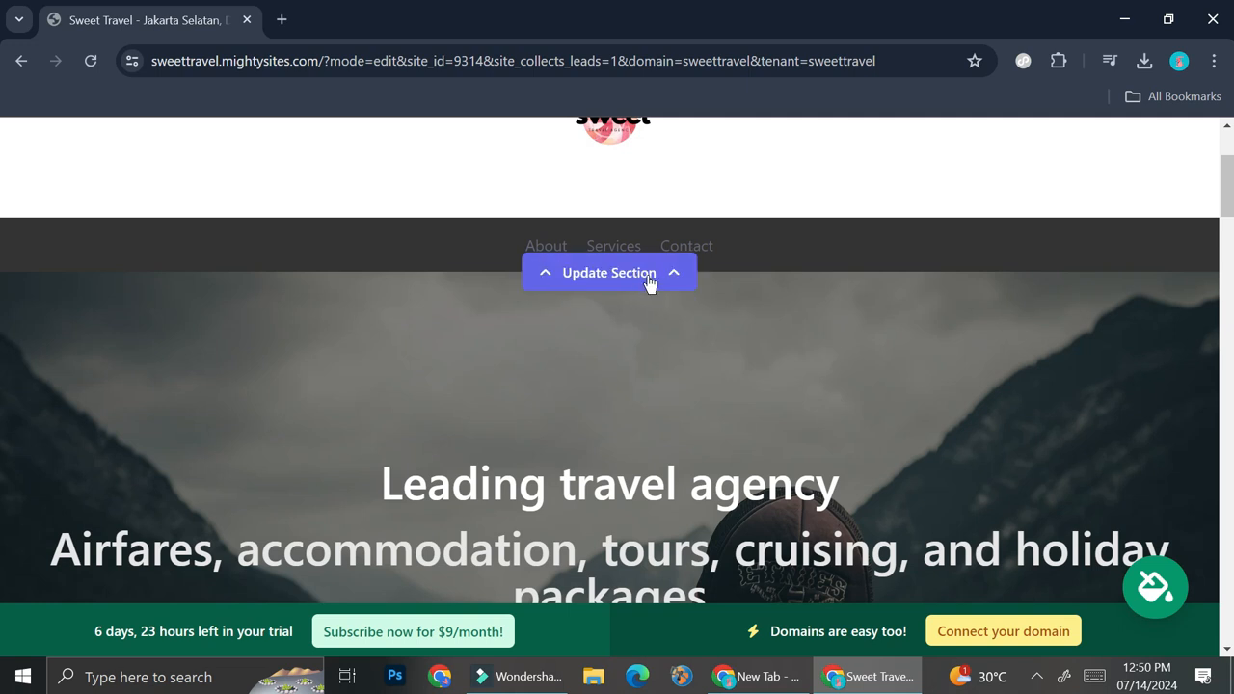
scroll(644, 280, "up", 2)
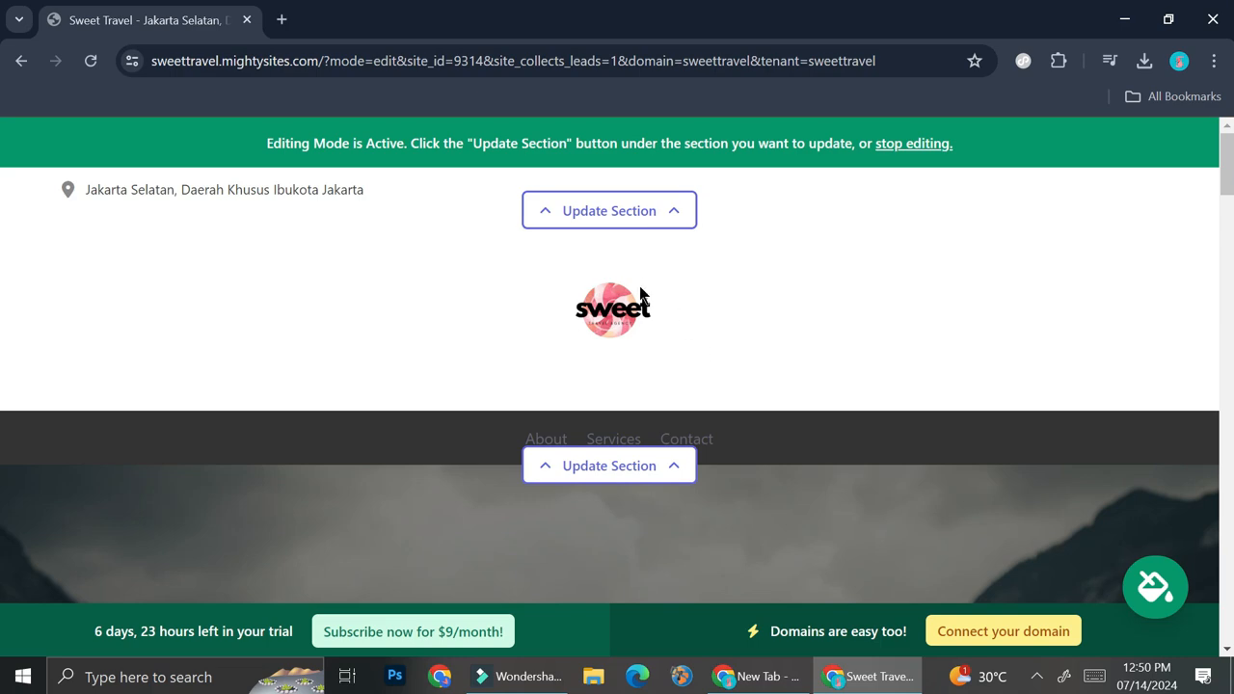
scroll(759, 400, "down", 8)
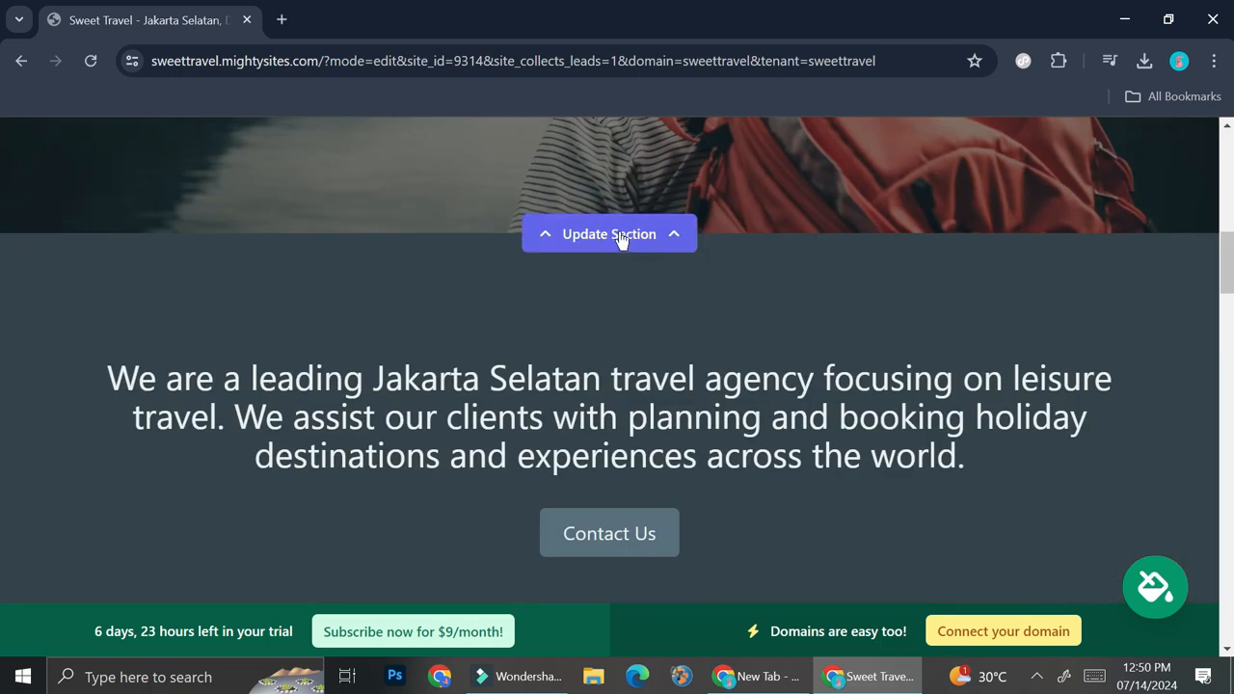
scroll(761, 324, "up", 4)
scroll(682, 418, "down", 2)
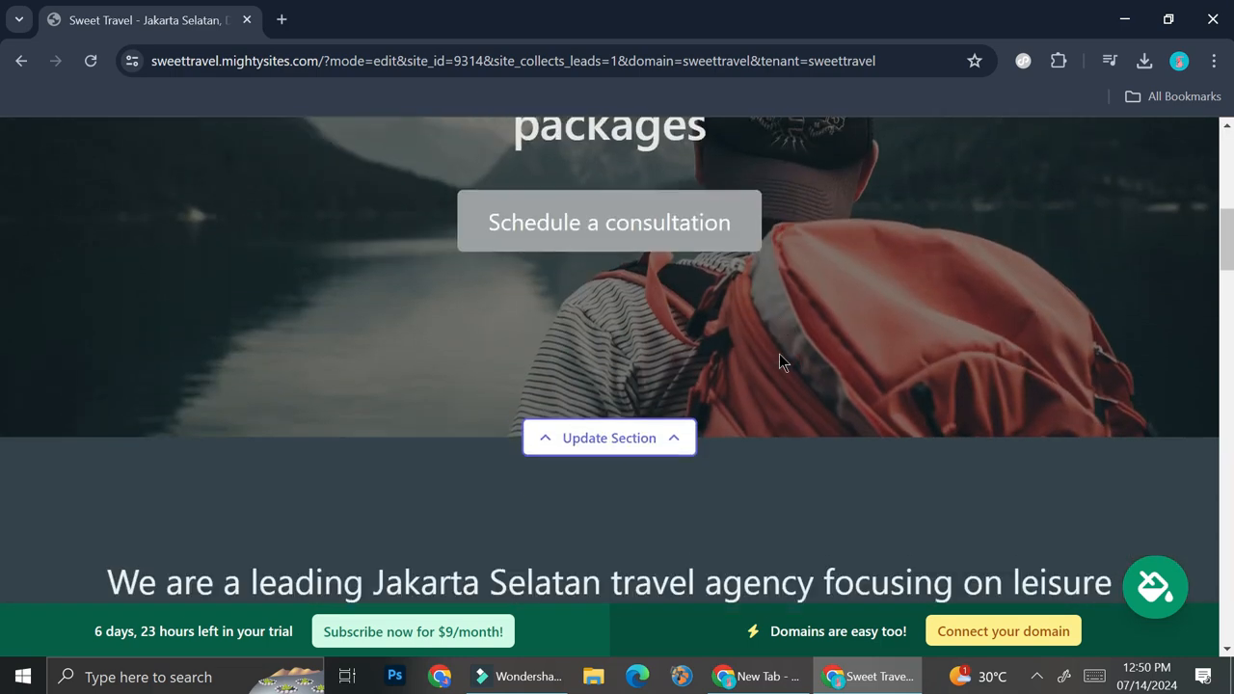
left_click(636, 424)
scroll(636, 420, "down", 2)
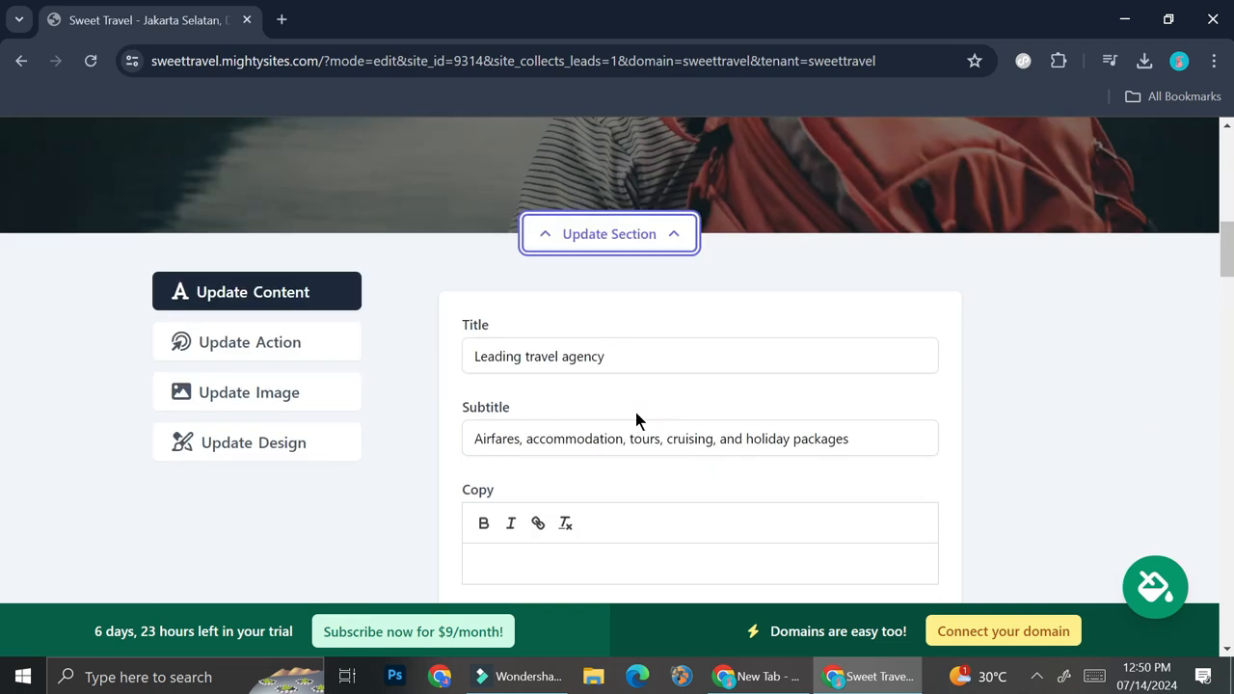
Set the hero banner's title to "Welcome to Sweet Travel" and check the new title on the page.
scroll(734, 349, "up", 3)
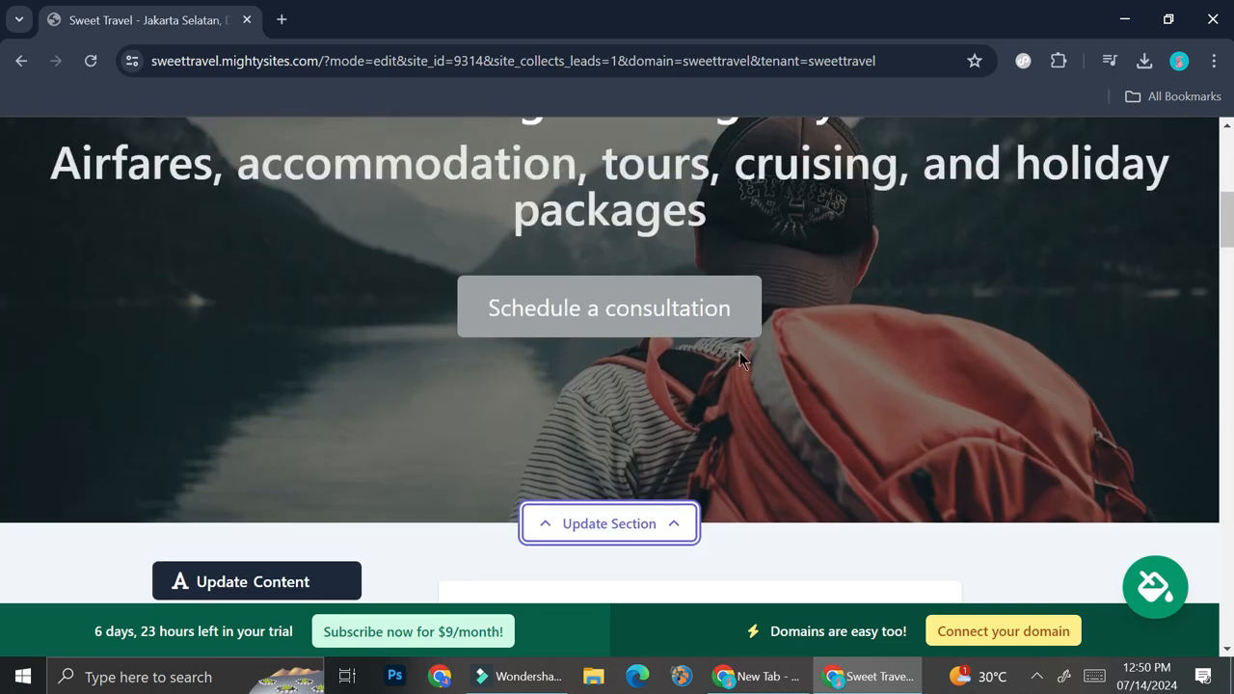
scroll(740, 357, "down", 1)
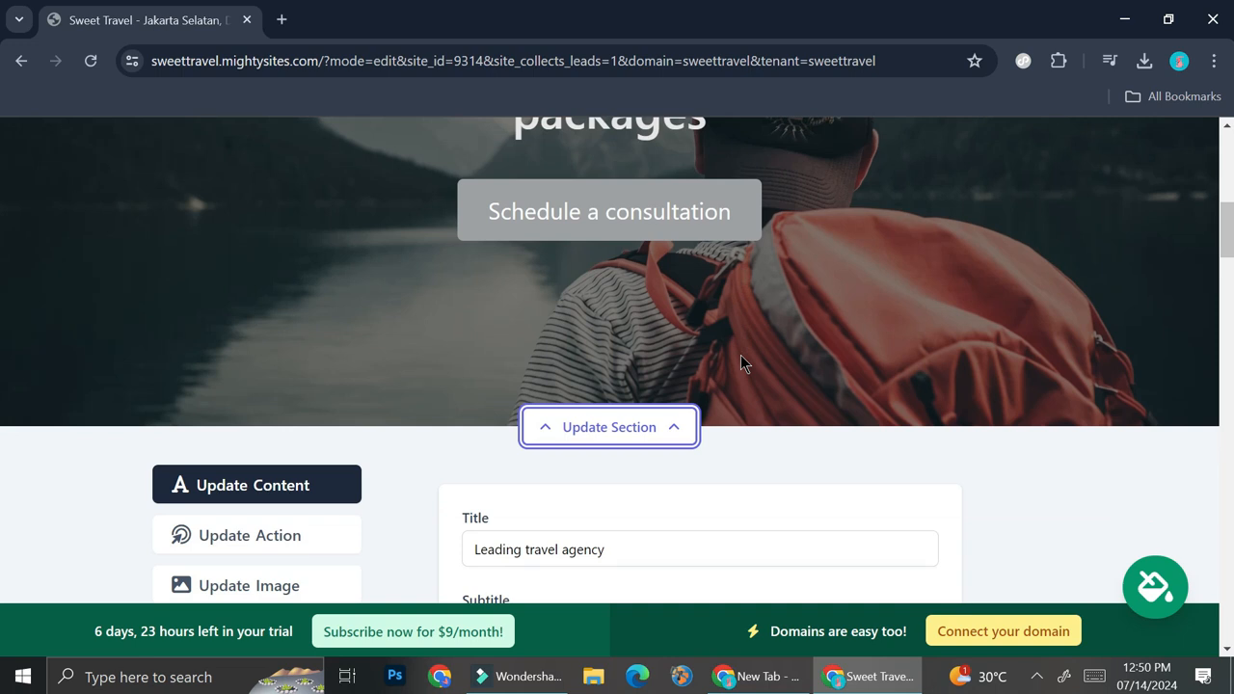
scroll(742, 359, "down", 2)
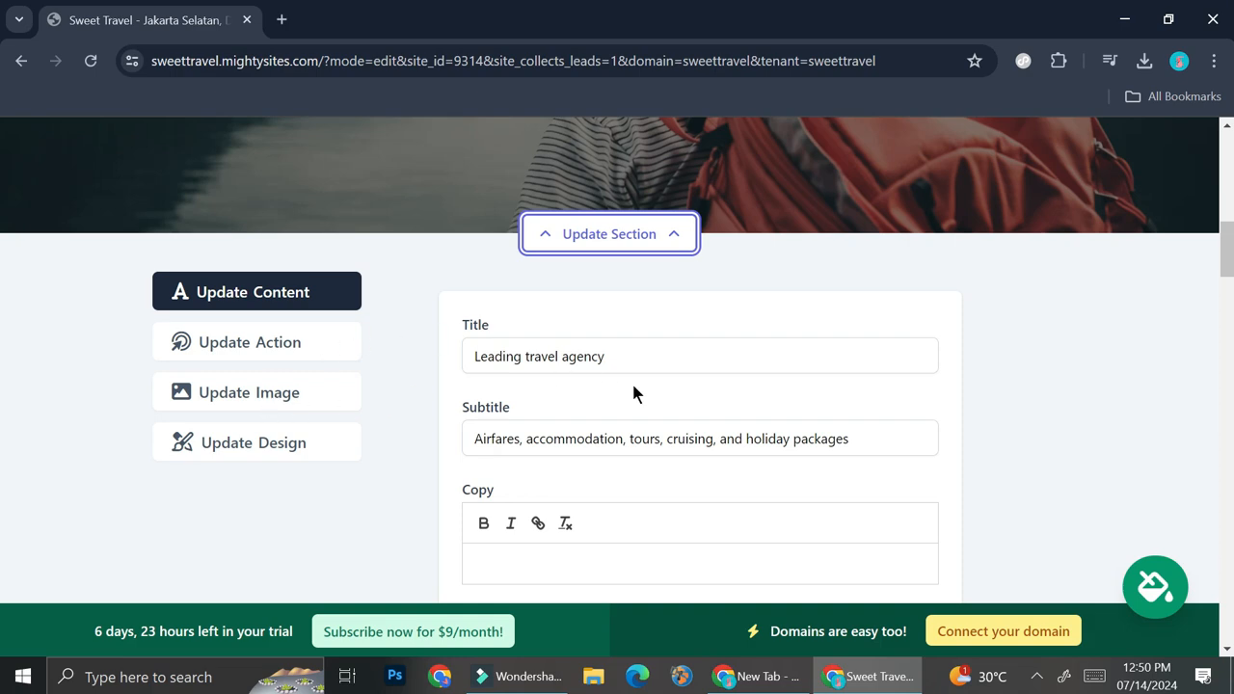
scroll(646, 376, "down", 2)
scroll(660, 357, "up", 3)
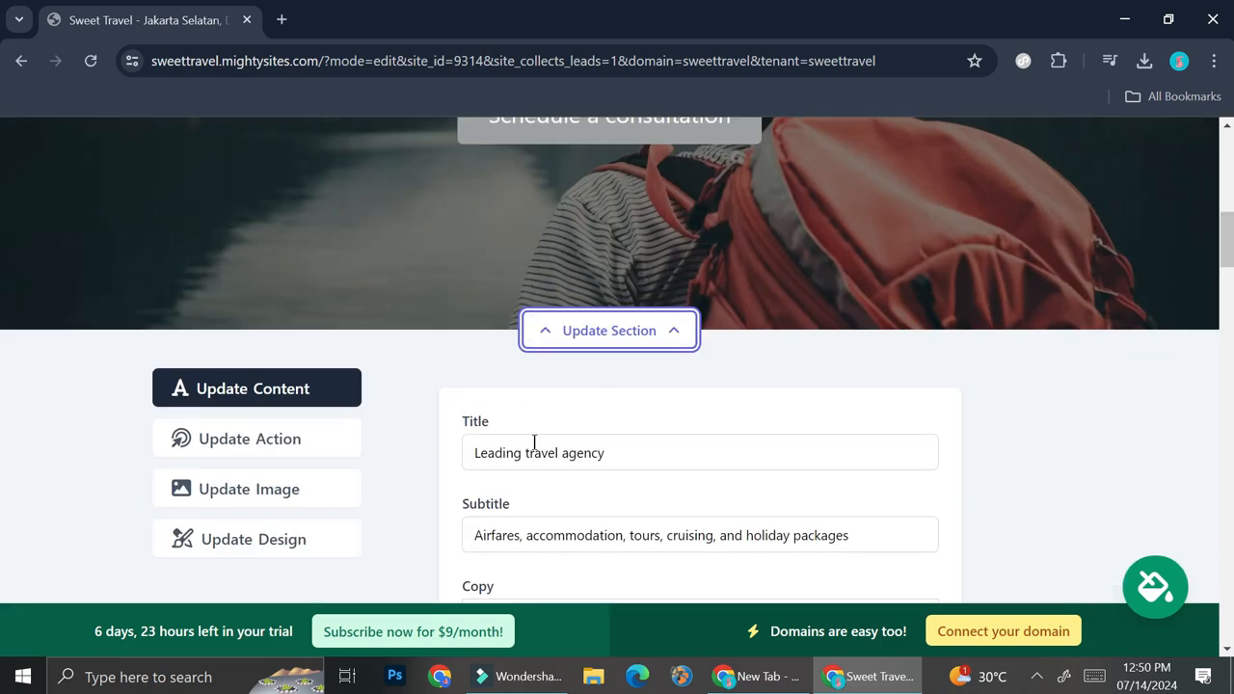
left_click(540, 451)
scroll(579, 405, "down", 1)
triple_click(617, 358)
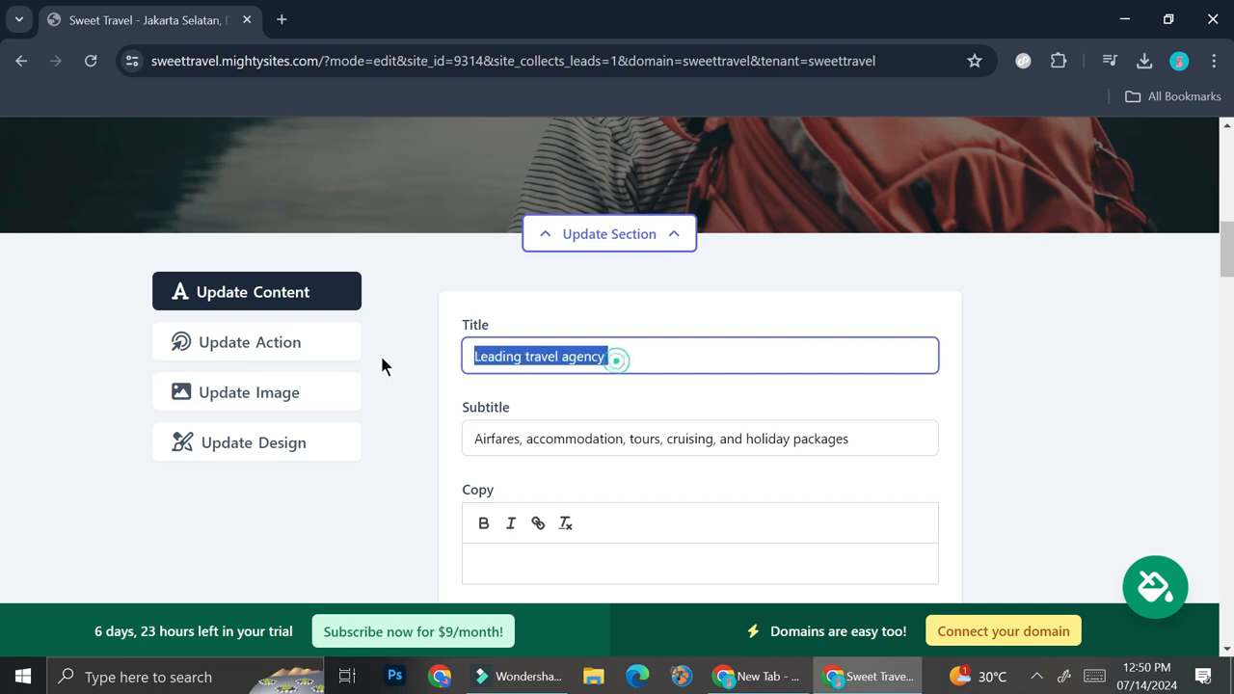
type("W")
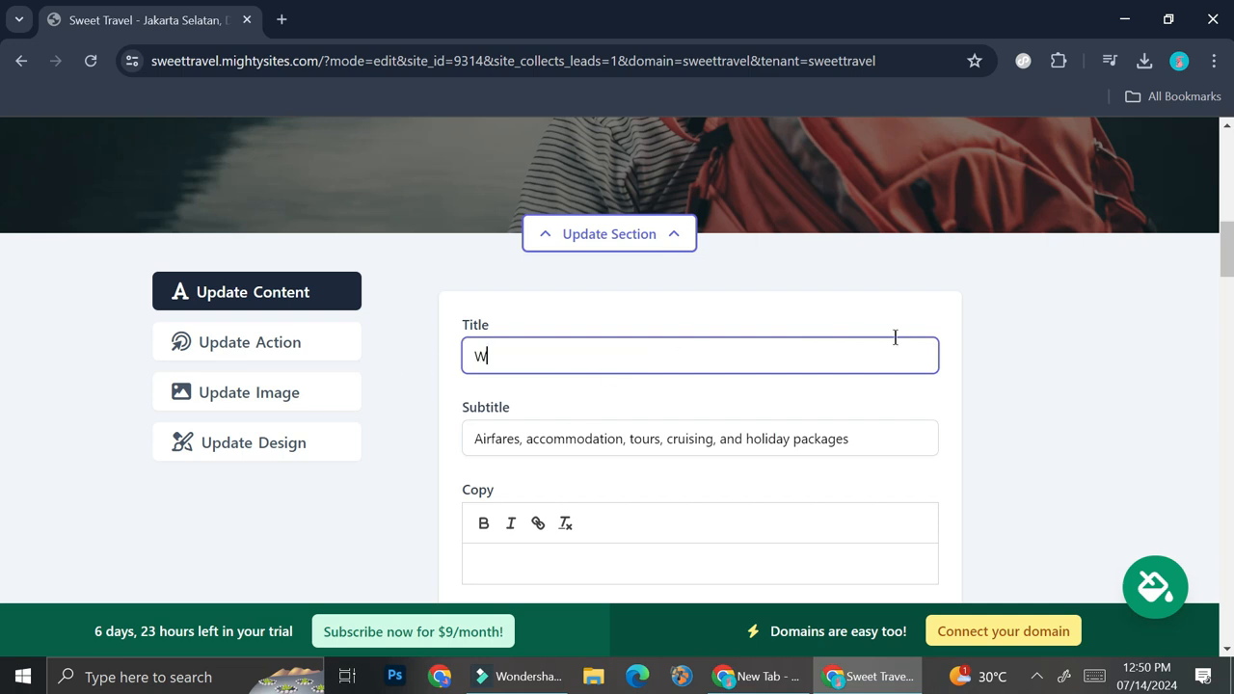
type("elcome to Sweet Travel")
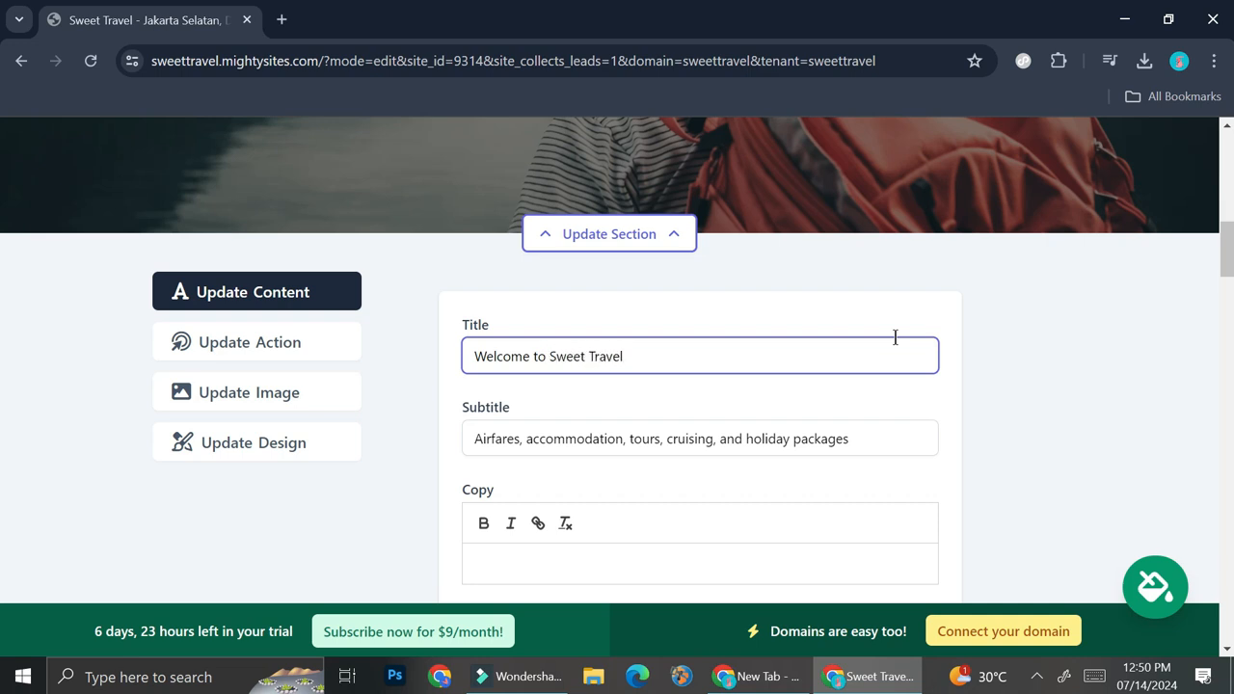
left_click(776, 439)
scroll(777, 444, "down", 1)
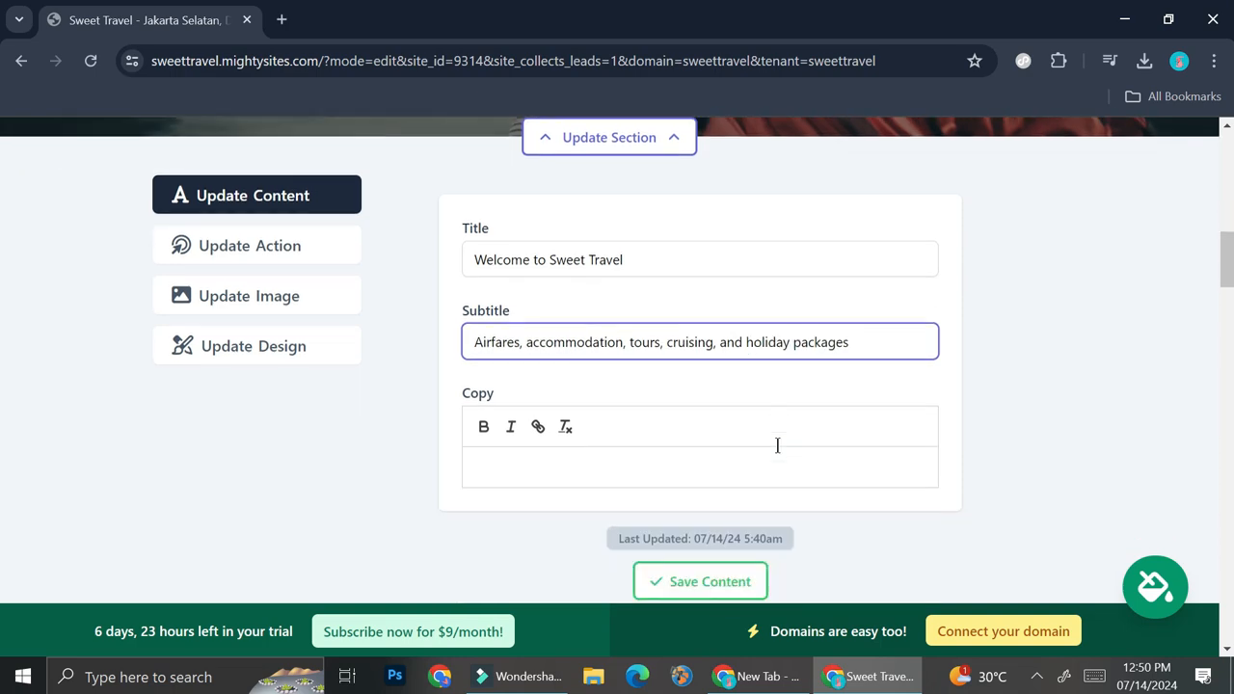
scroll(700, 446, "up", 5)
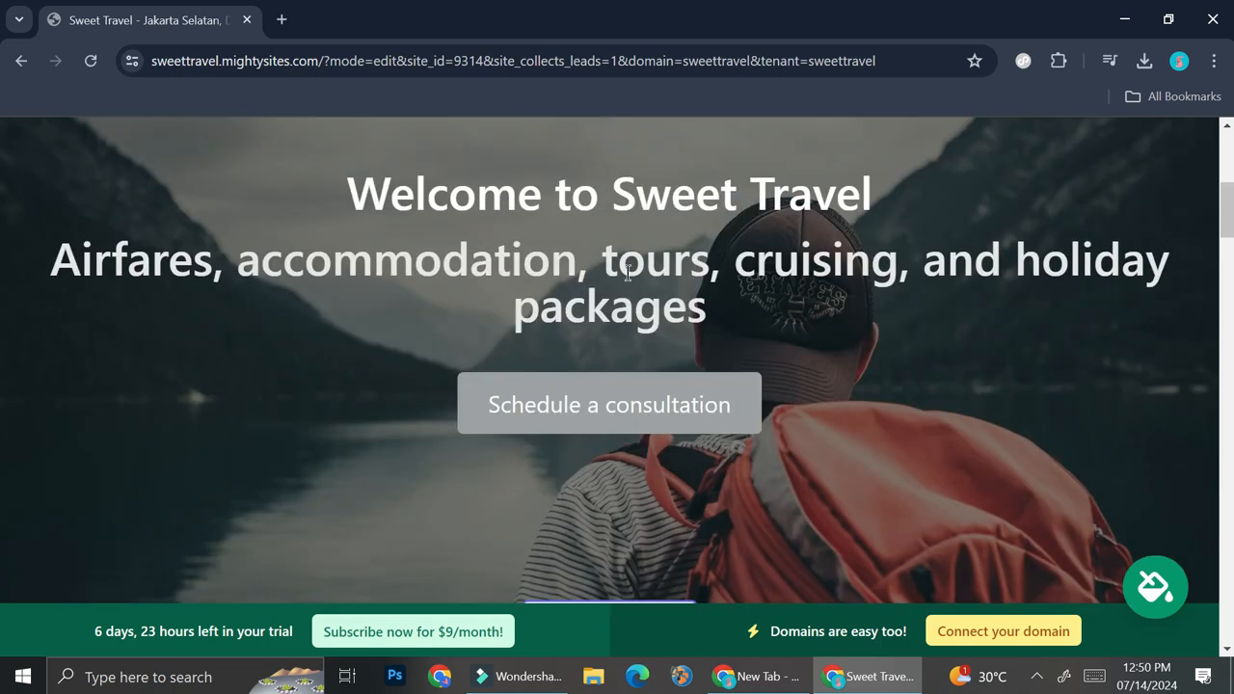
Open the hero banner button's link options and examine the choices for own website sections, another website, actions and PDF files.
scroll(632, 285, "down", 4)
left_click(325, 349)
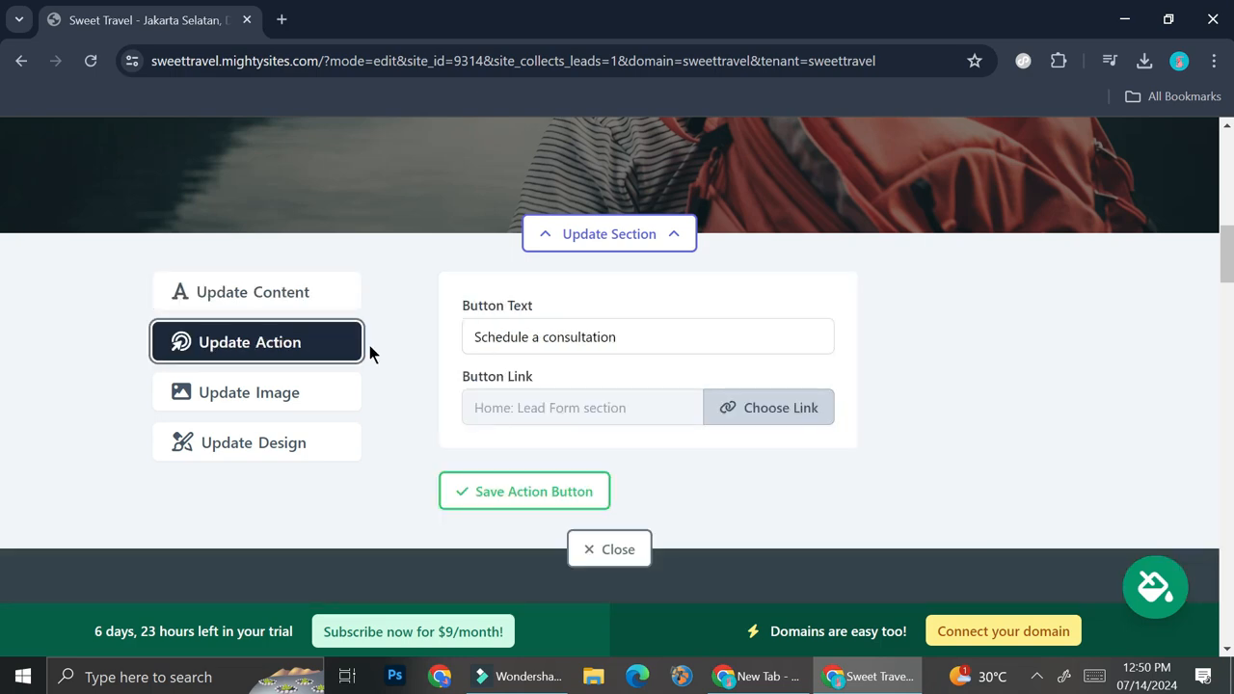
scroll(569, 303, "up", 3)
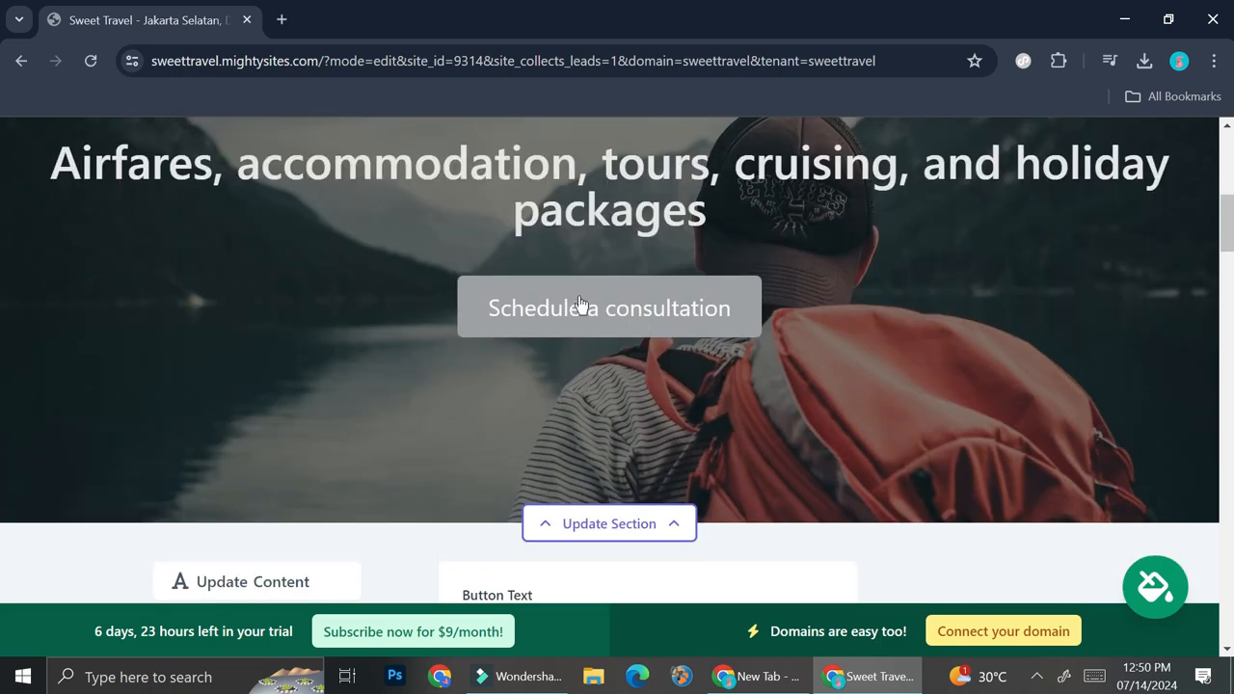
scroll(586, 317, "down", 3)
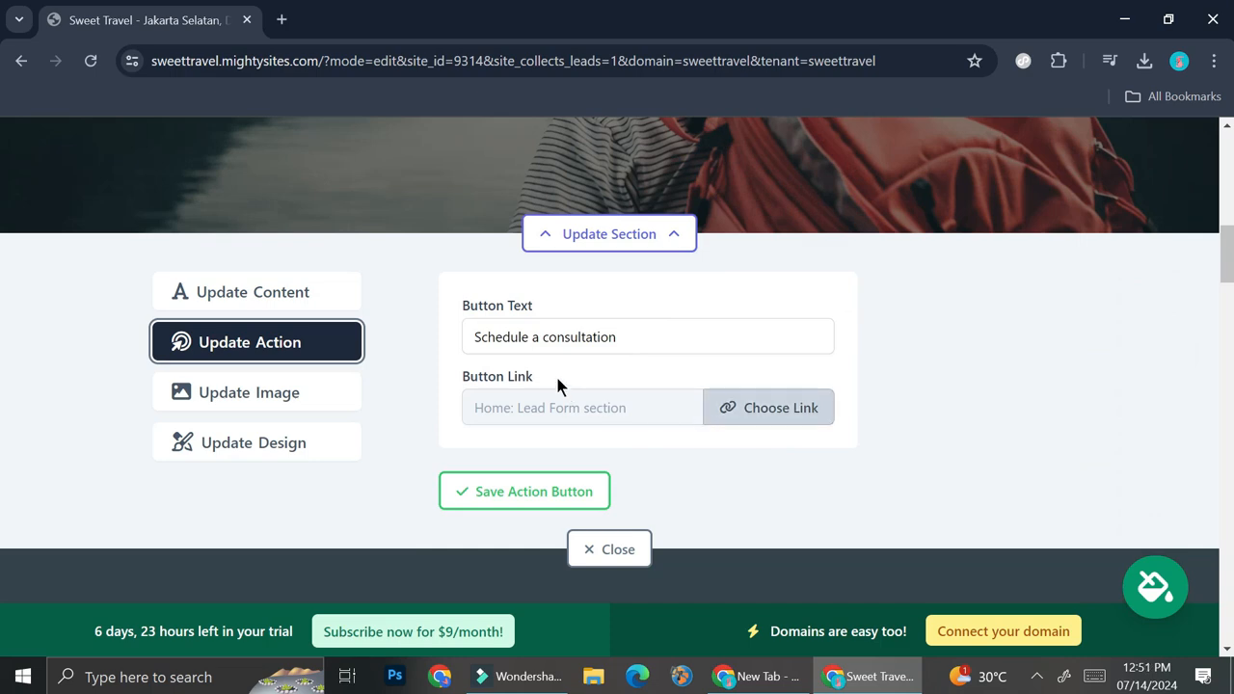
left_click(736, 414)
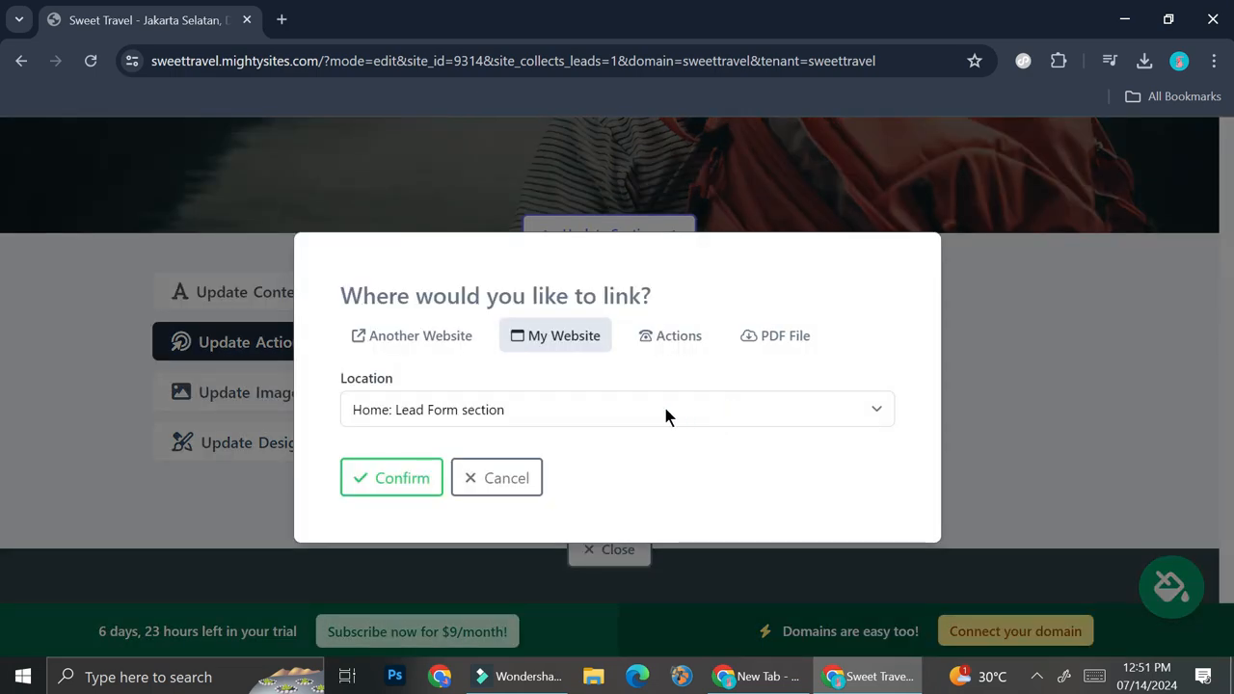
left_click(578, 417)
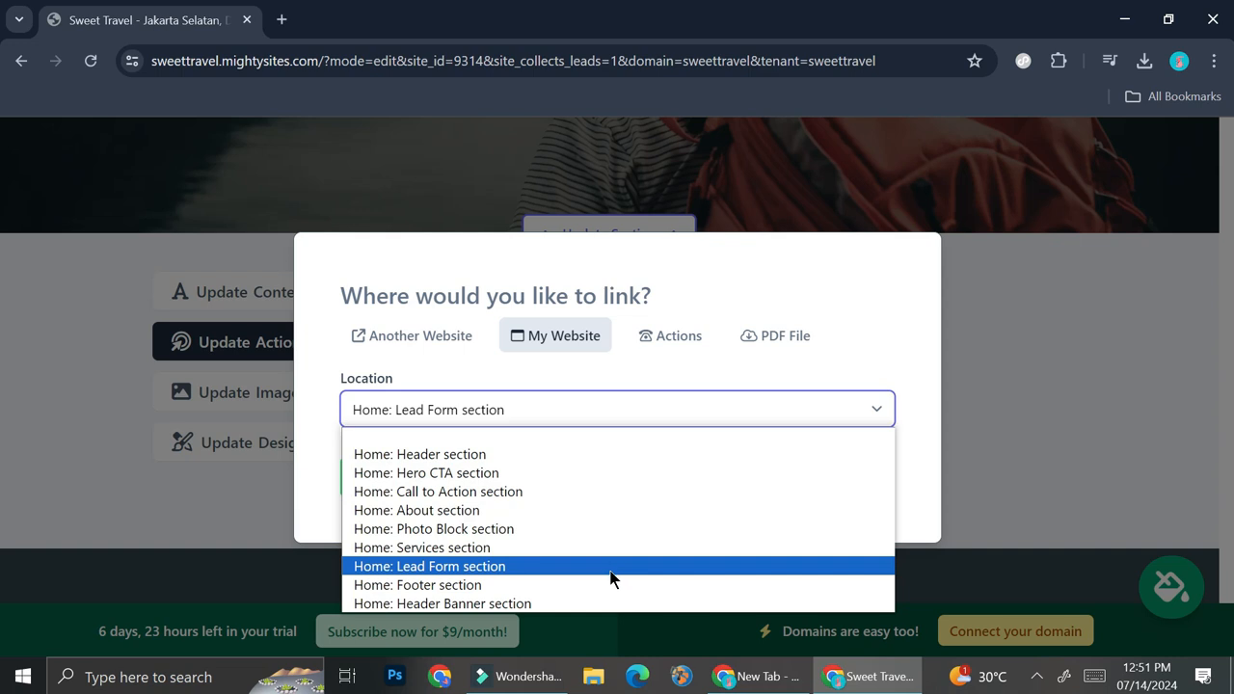
left_click(593, 390)
left_click(448, 340)
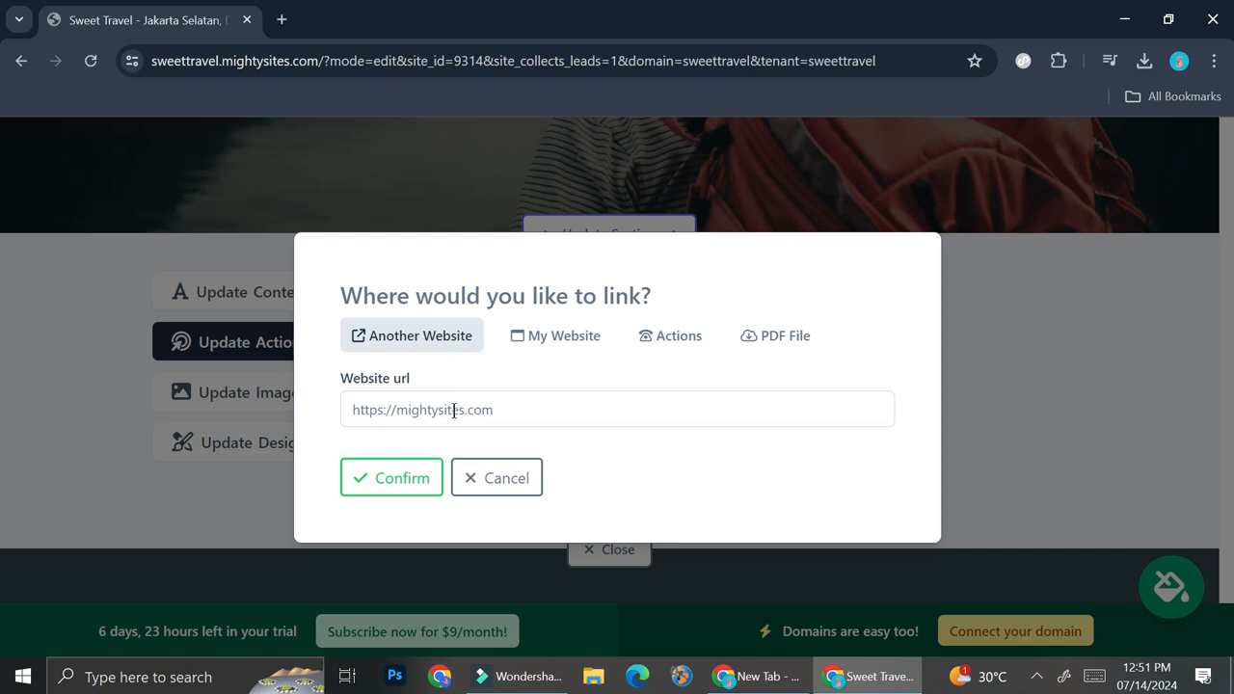
left_click(697, 347)
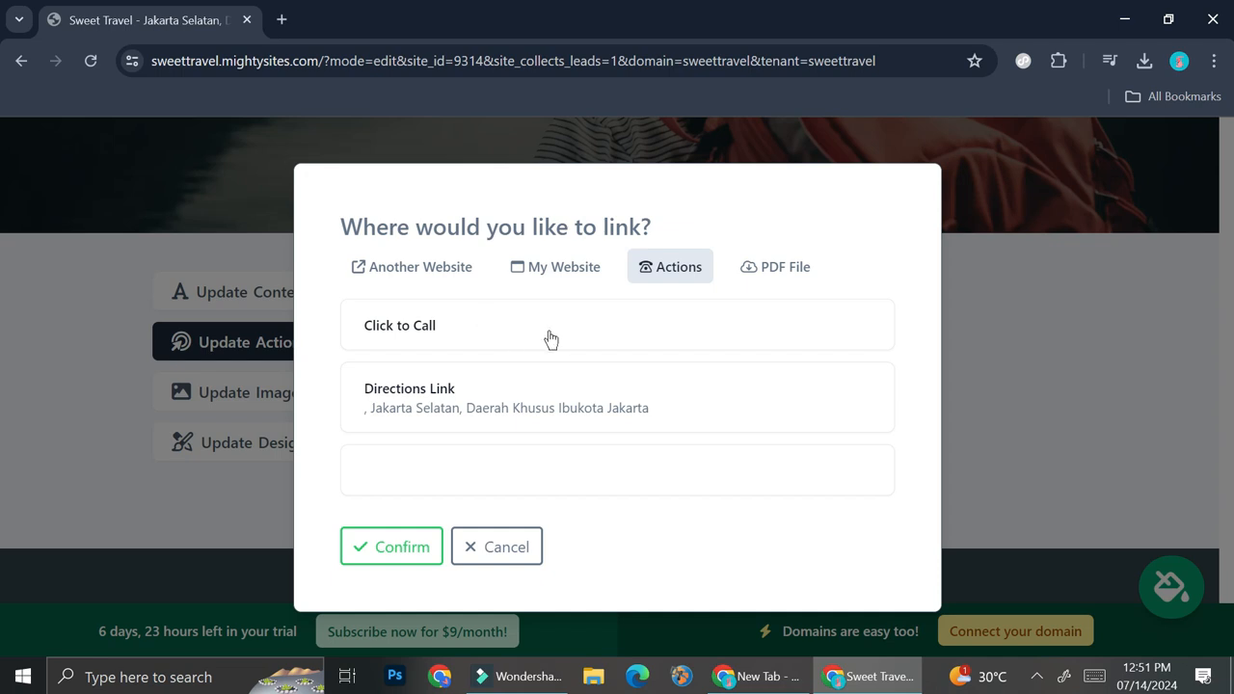
left_click(800, 268)
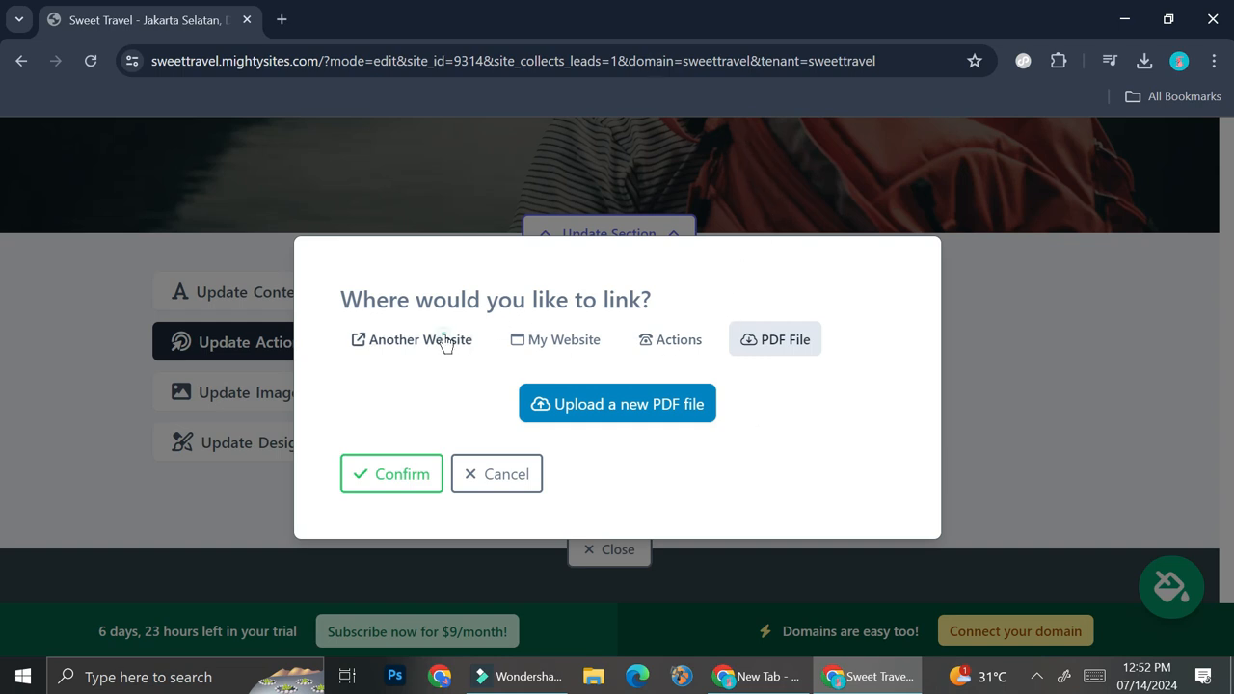
Link the hero banner's button to the website's "Home: About section" location.
left_click(569, 335)
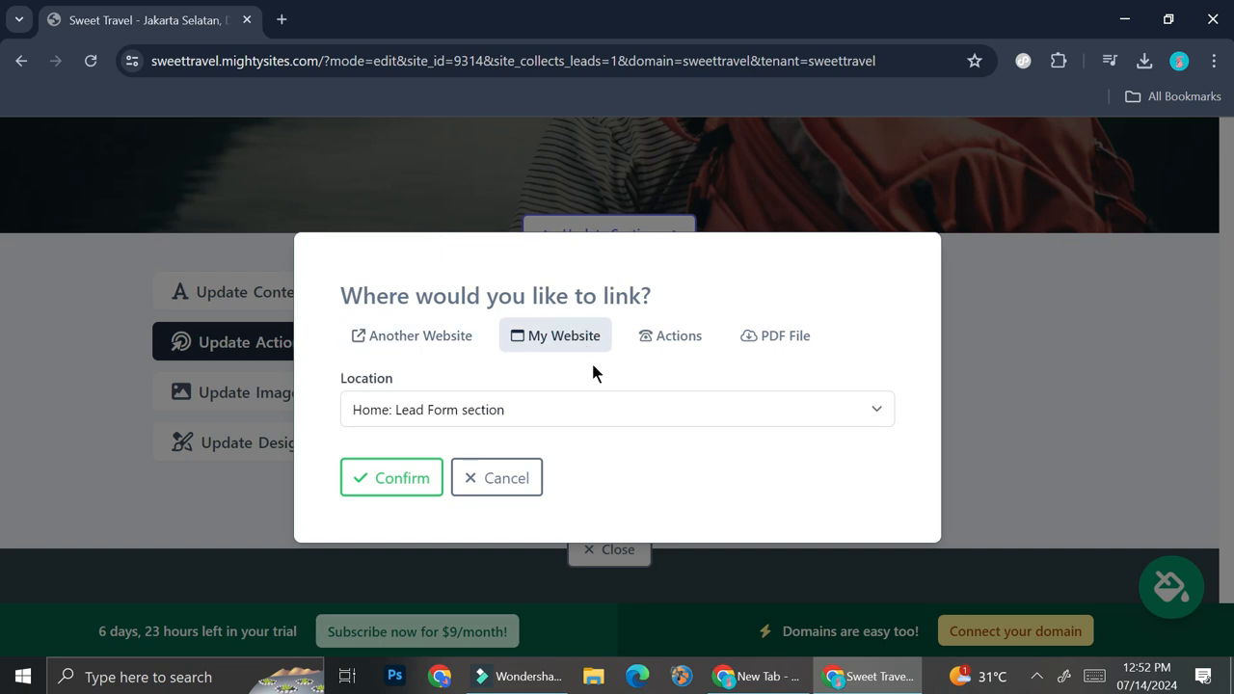
left_click(596, 403)
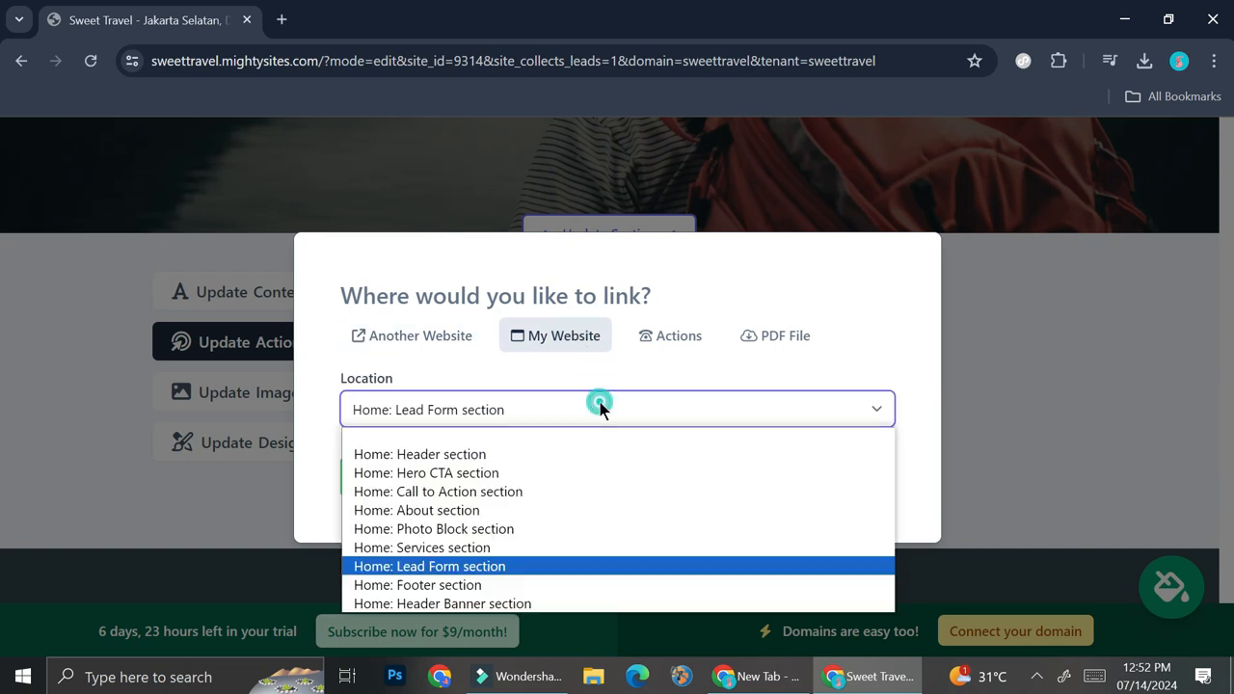
left_click(580, 511)
left_click(432, 490)
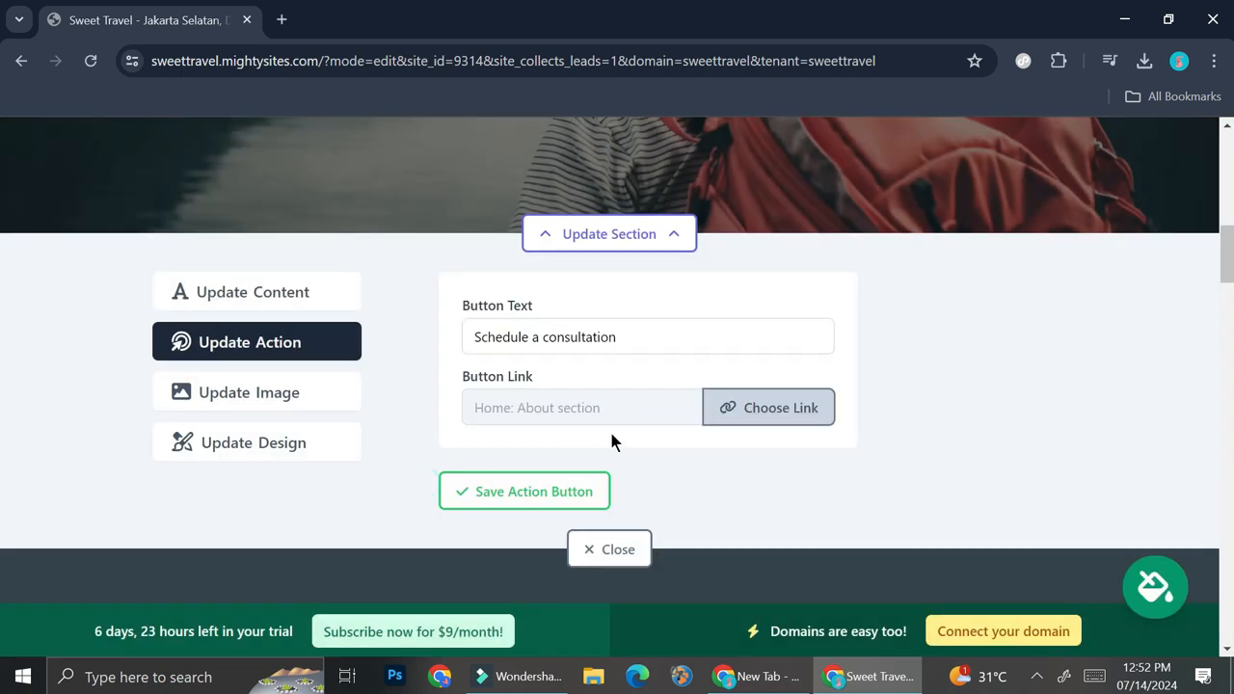
Set the hero banner's button text to "Get To Know Us" and check the button on the page.
triple_click(624, 329)
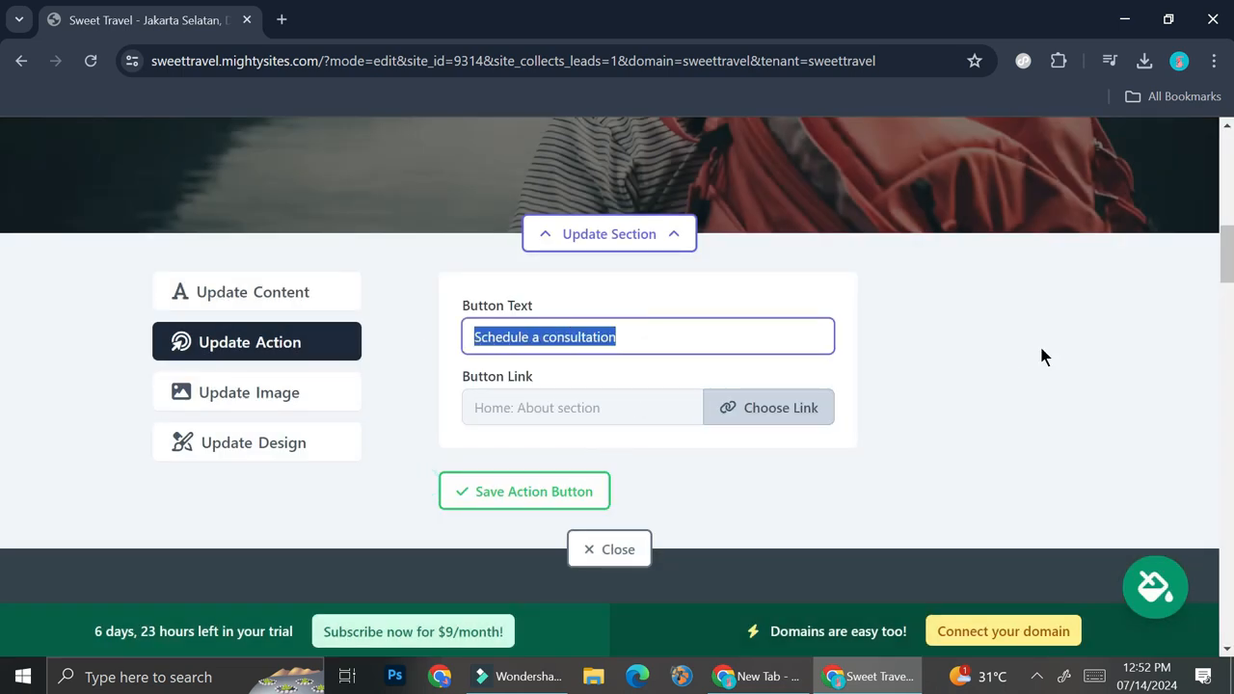
type("G")
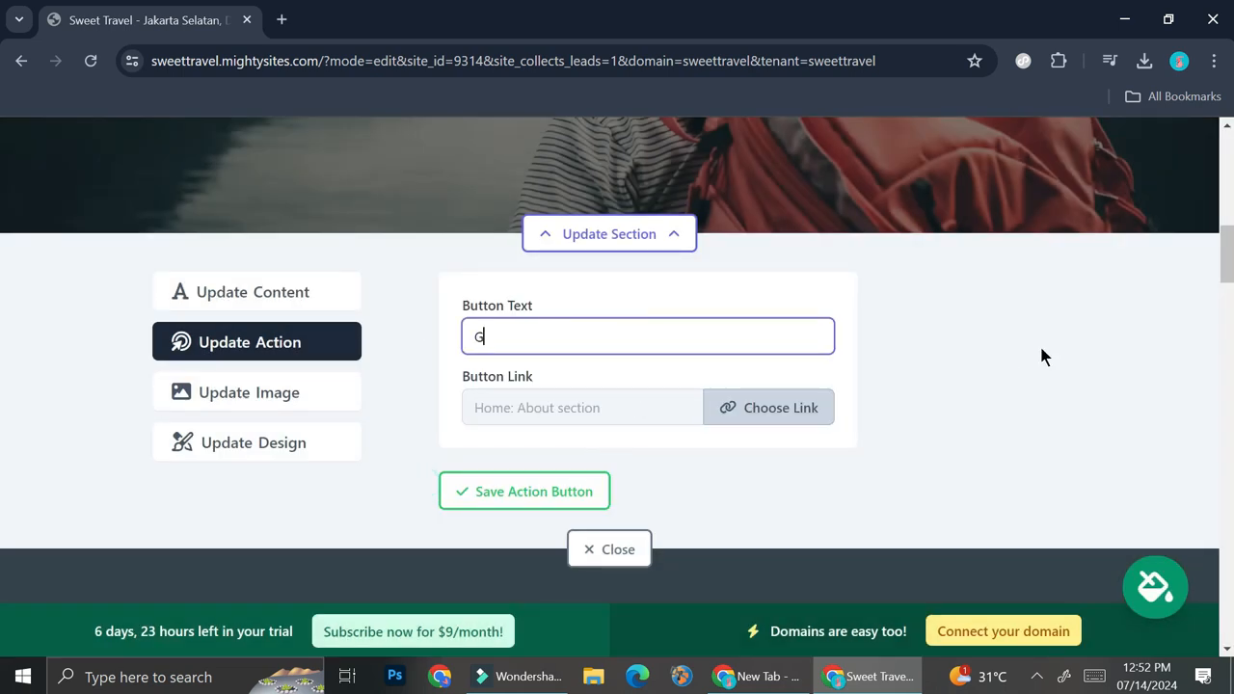
type("et To Know Us")
scroll(960, 402, "up", 1)
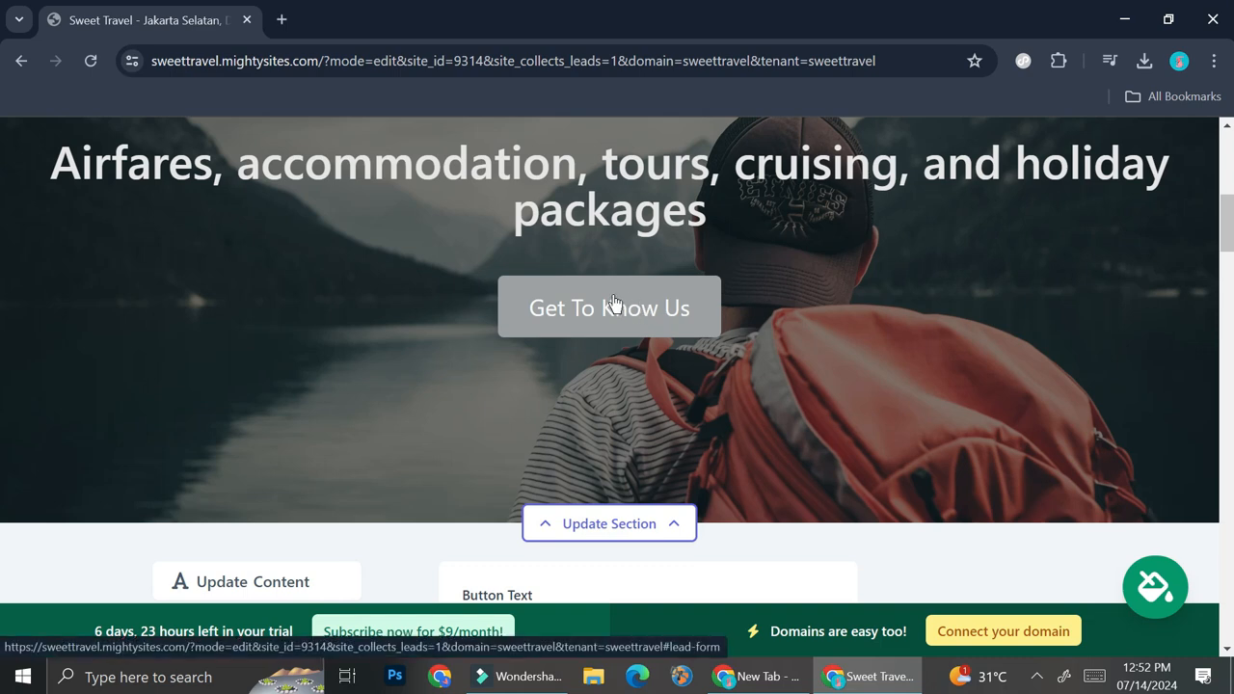
Review the hero section's image upload and photo library options, and compare them with the banner on the page.
scroll(617, 307, "down", 2)
left_click(289, 489)
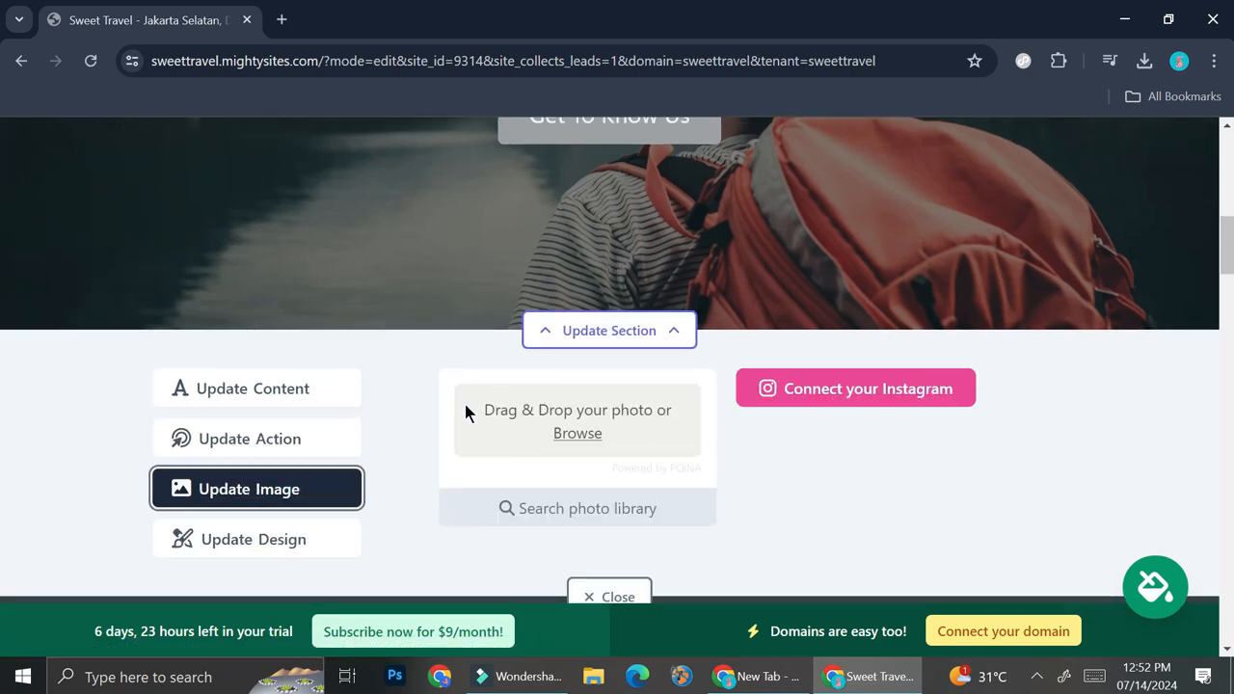
scroll(637, 372, "up", 4)
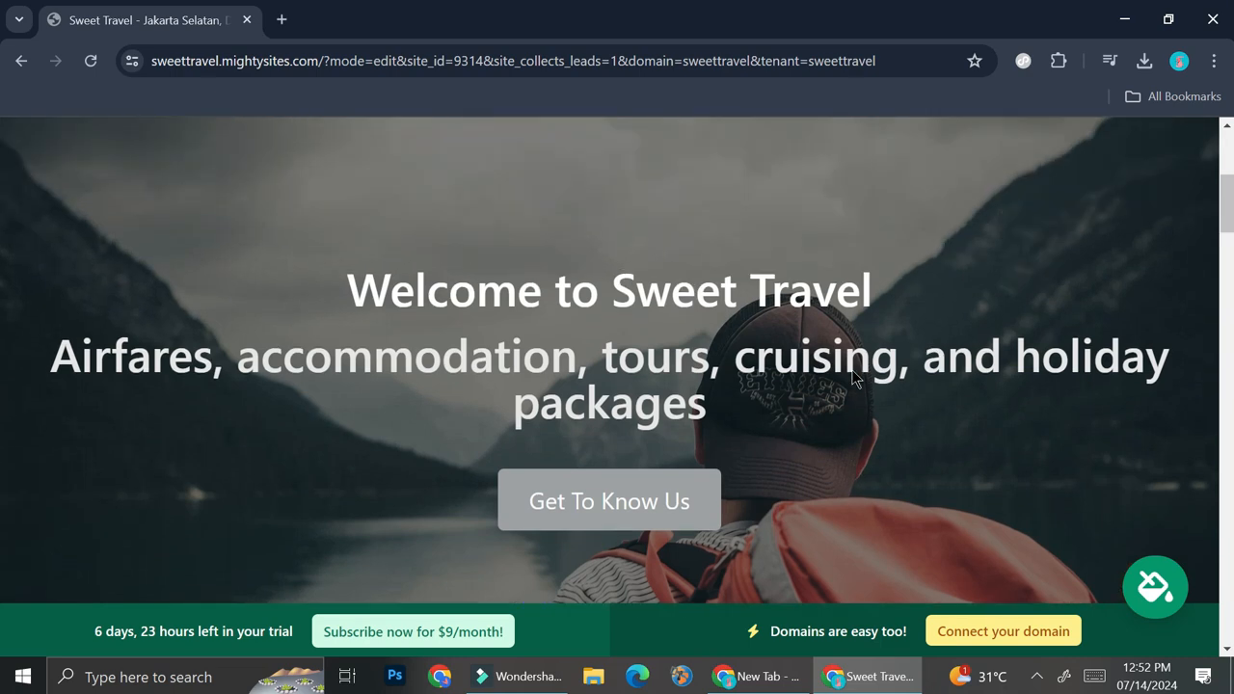
scroll(977, 340, "down", 5)
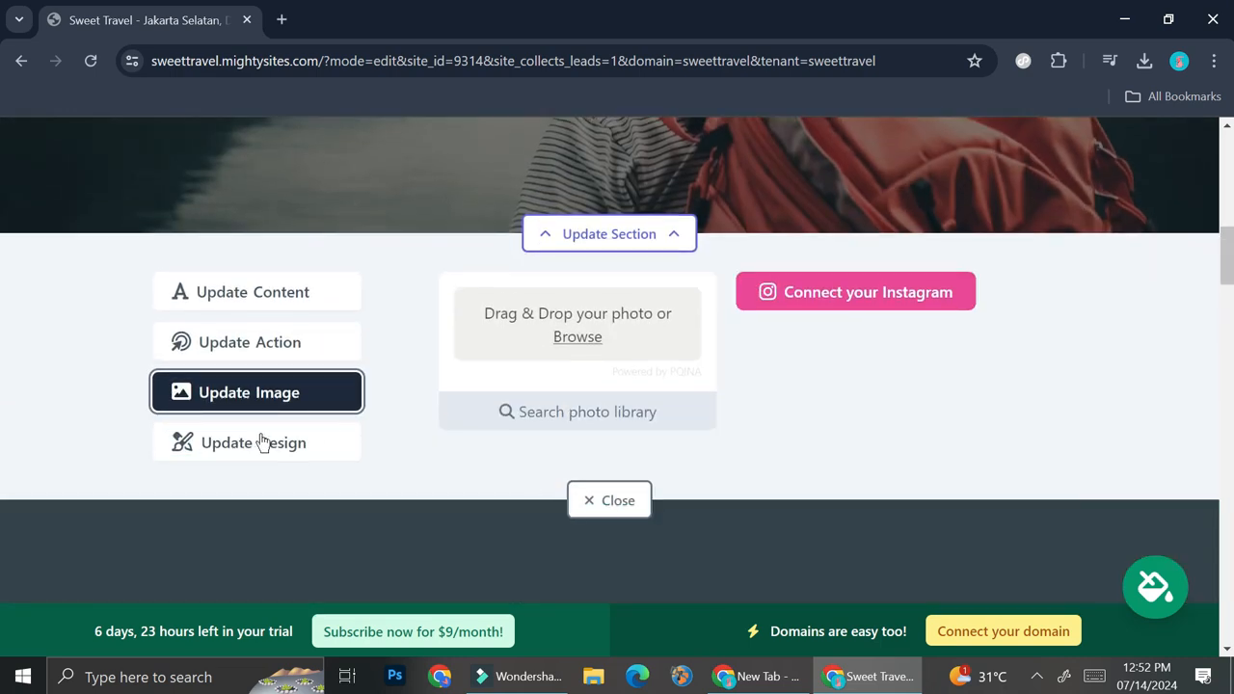
Try the hero section layout with the image on the left and the text on the right.
left_click(261, 443)
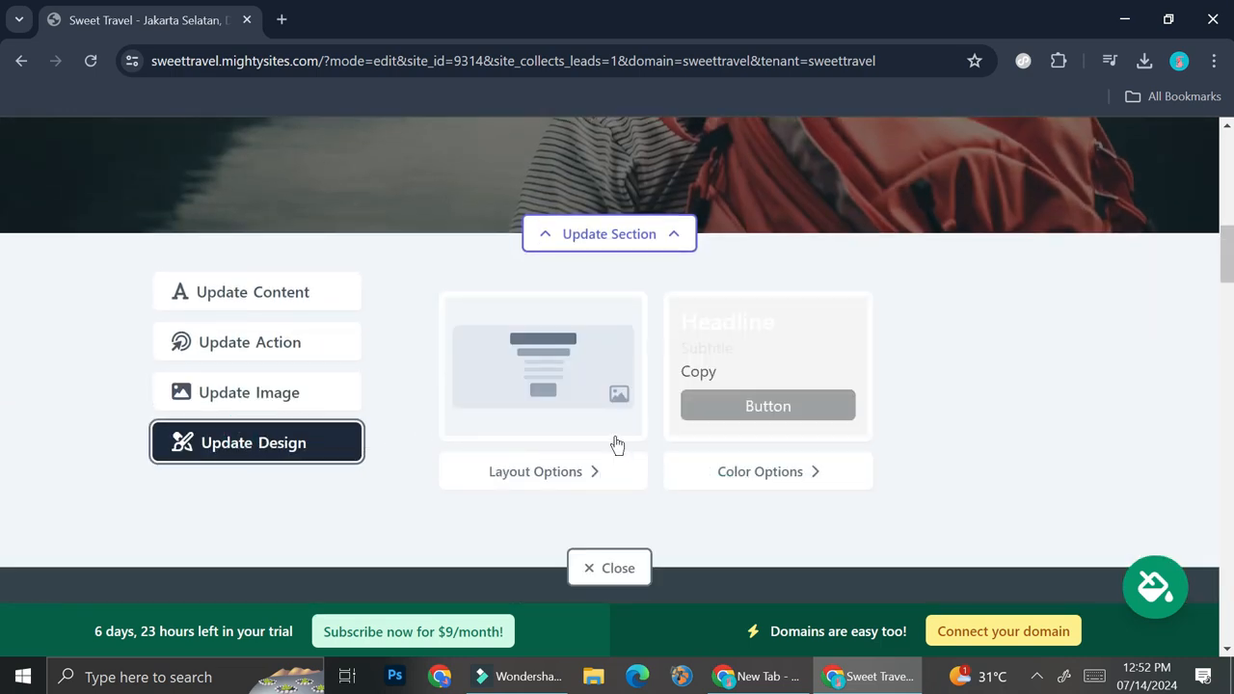
left_click(531, 470)
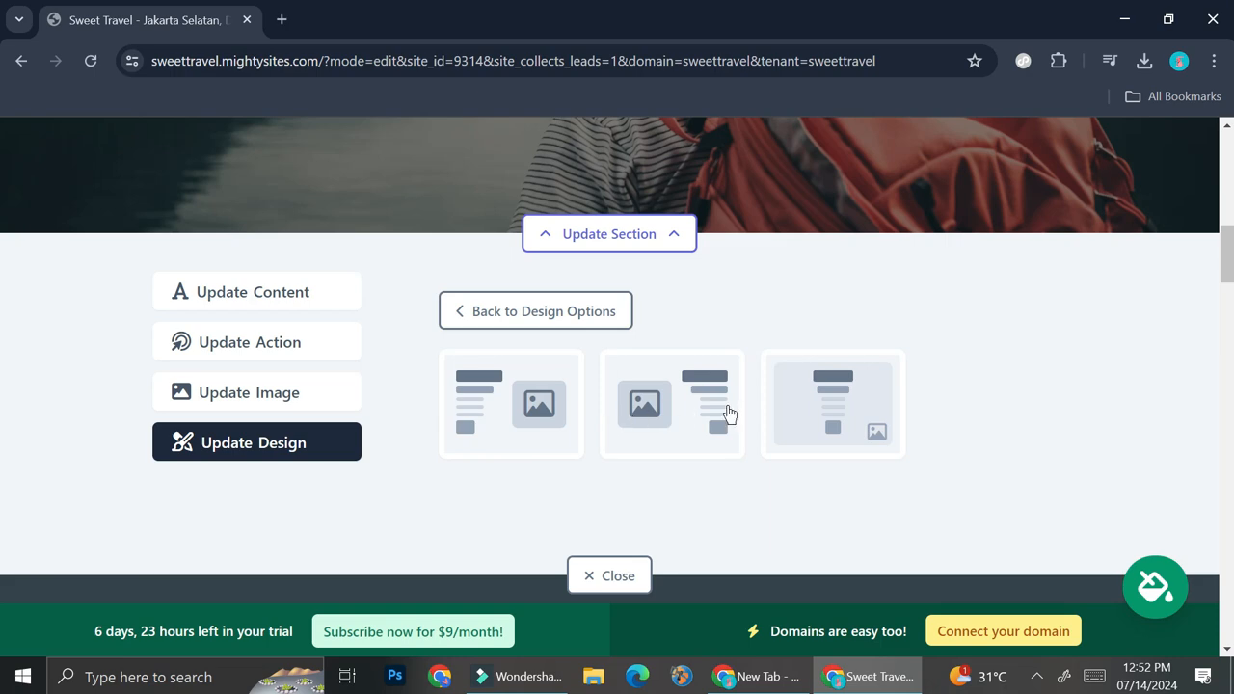
left_click(698, 408)
scroll(768, 420, "up", 6)
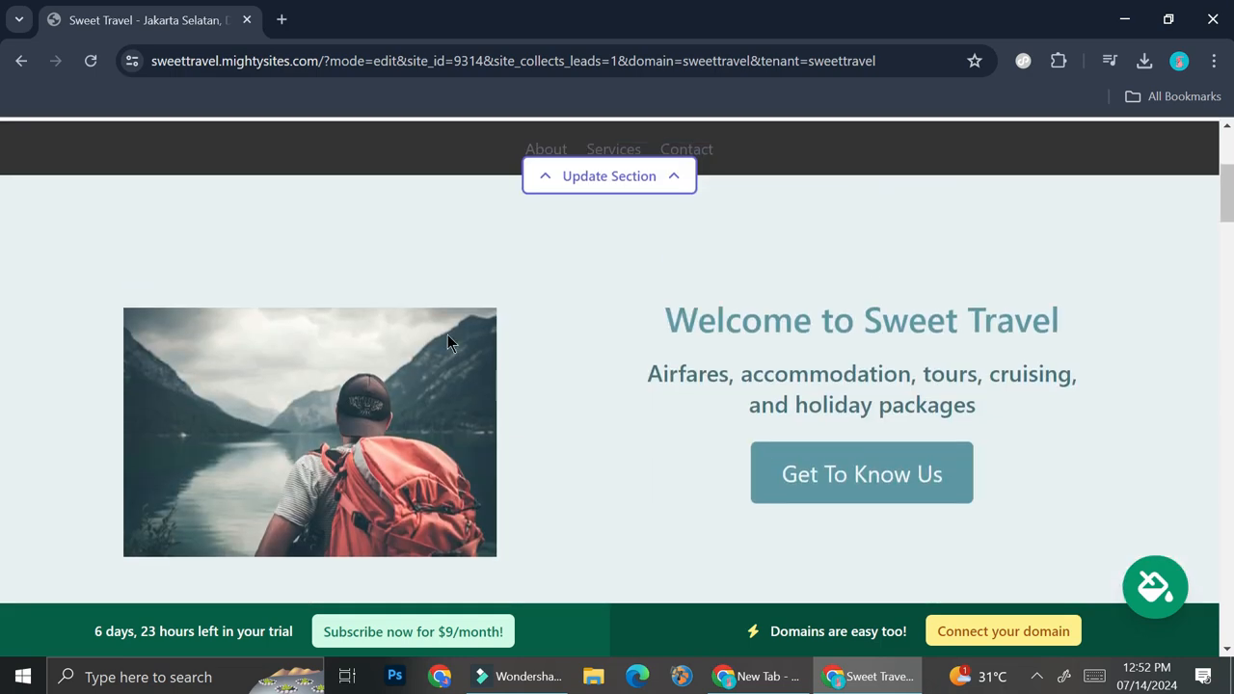
scroll(652, 353, "down", 4)
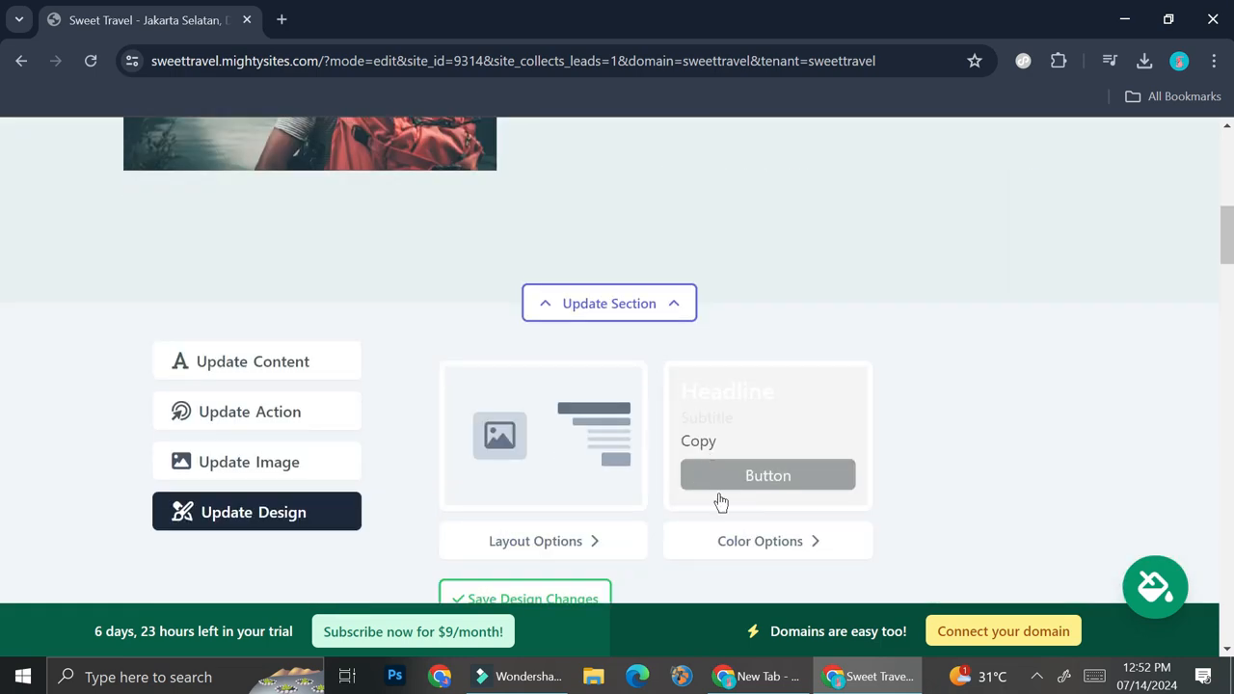
Switch the hero section to the layout with centered text over a background image.
left_click(496, 540)
scroll(603, 462, "down", 1)
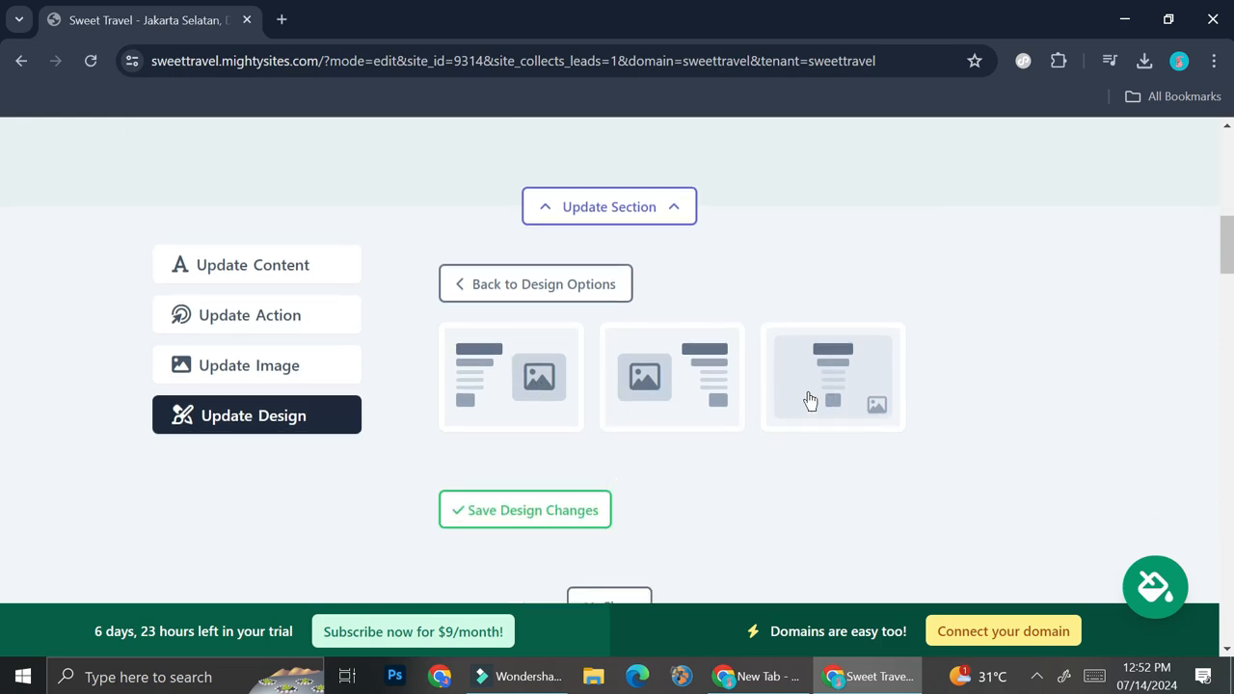
left_click(835, 365)
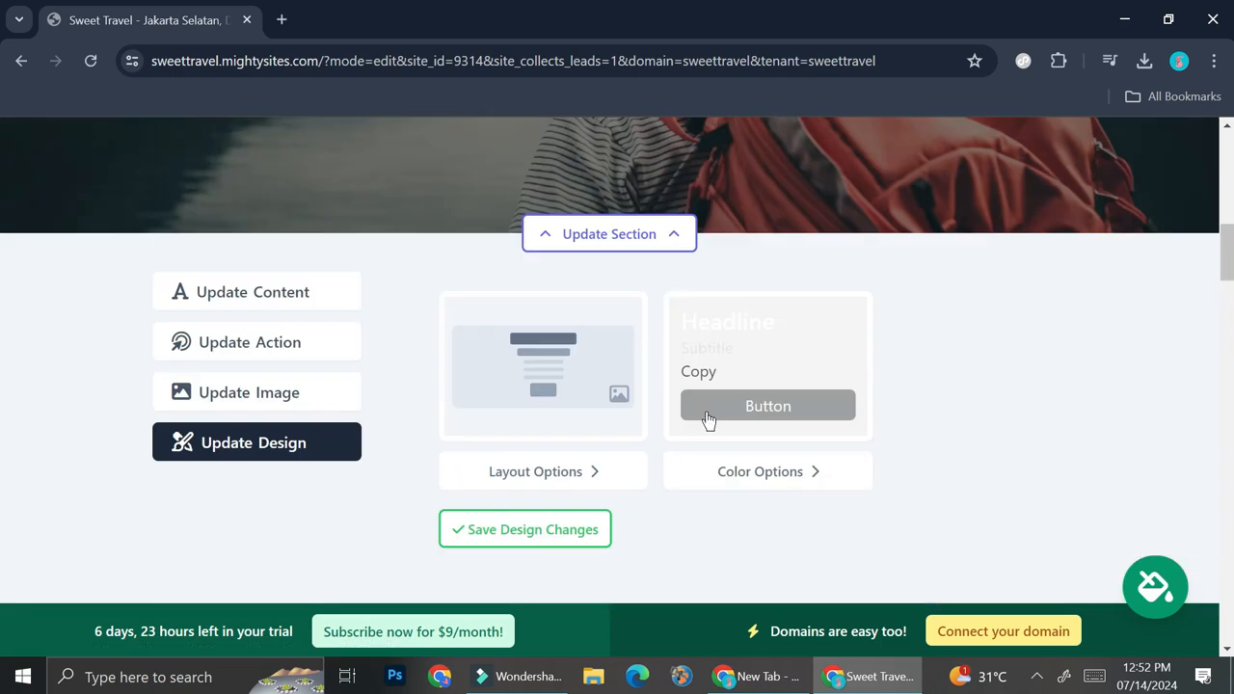
Try the hero section layout with the text on the left and the image on the right.
left_click(583, 472)
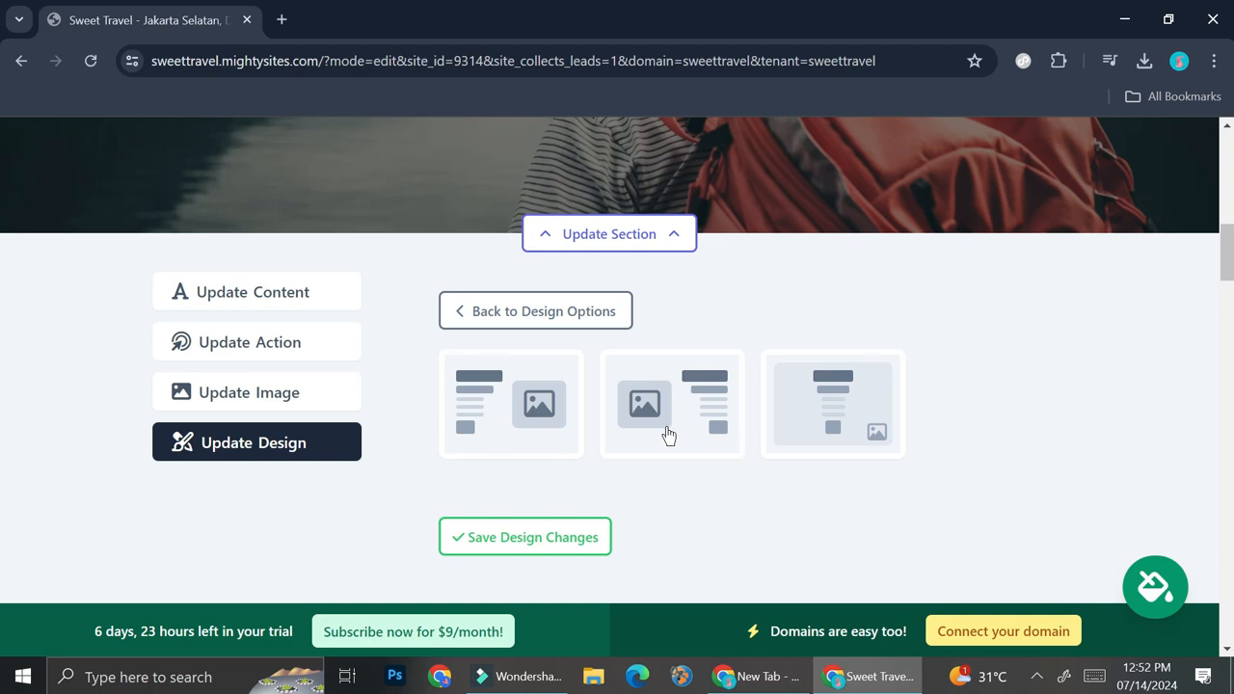
left_click(515, 413)
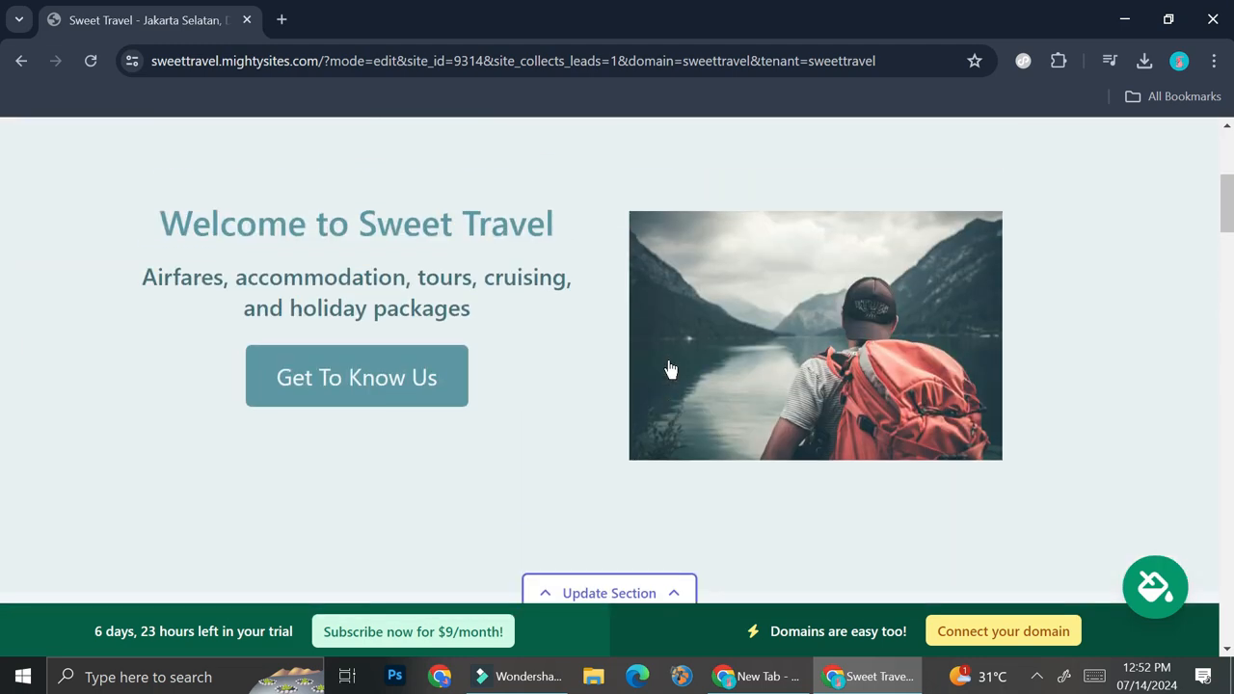
scroll(669, 364, "down", 3)
left_click(530, 536)
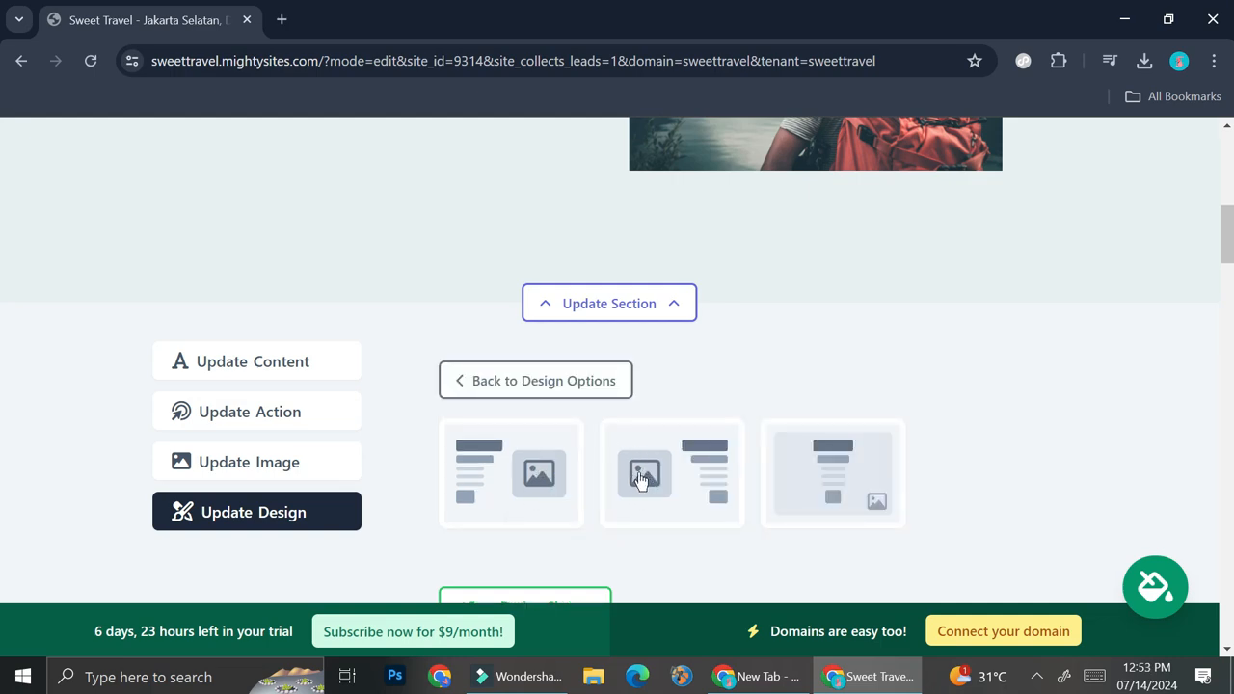
Set the hero section to the image-left, text-right layout with the white color scheme and dark button, and save the design changes.
left_click(641, 480)
left_click(607, 390)
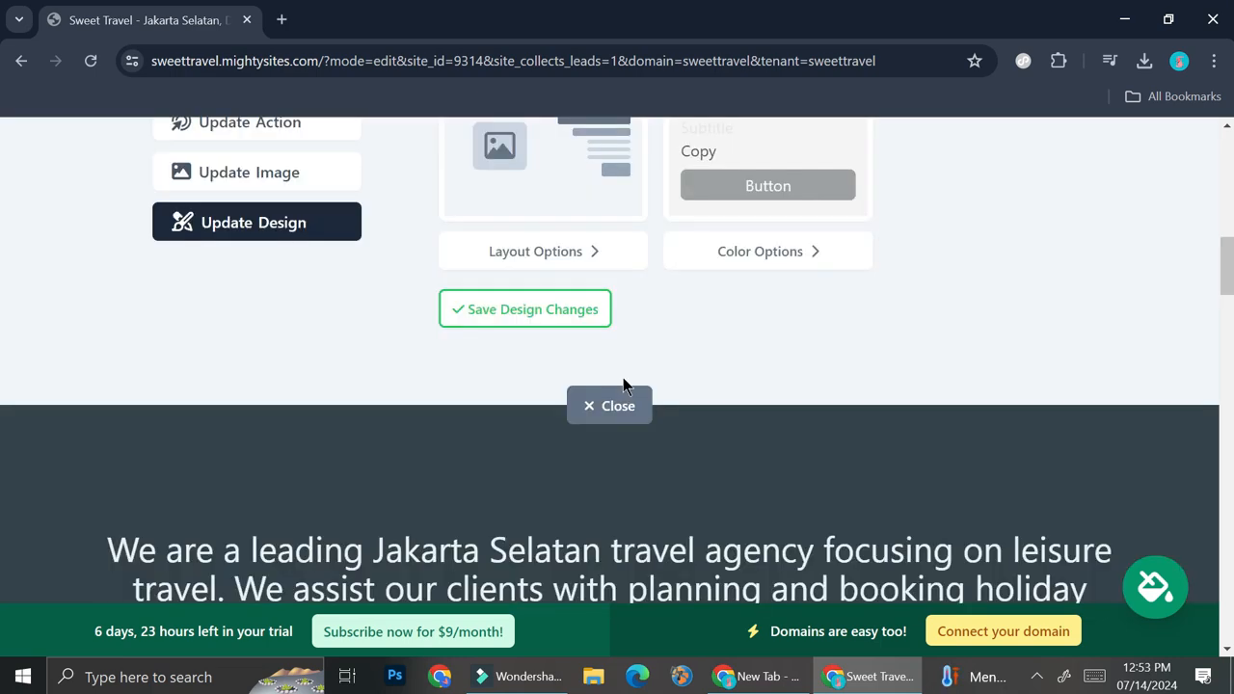
left_click(730, 268)
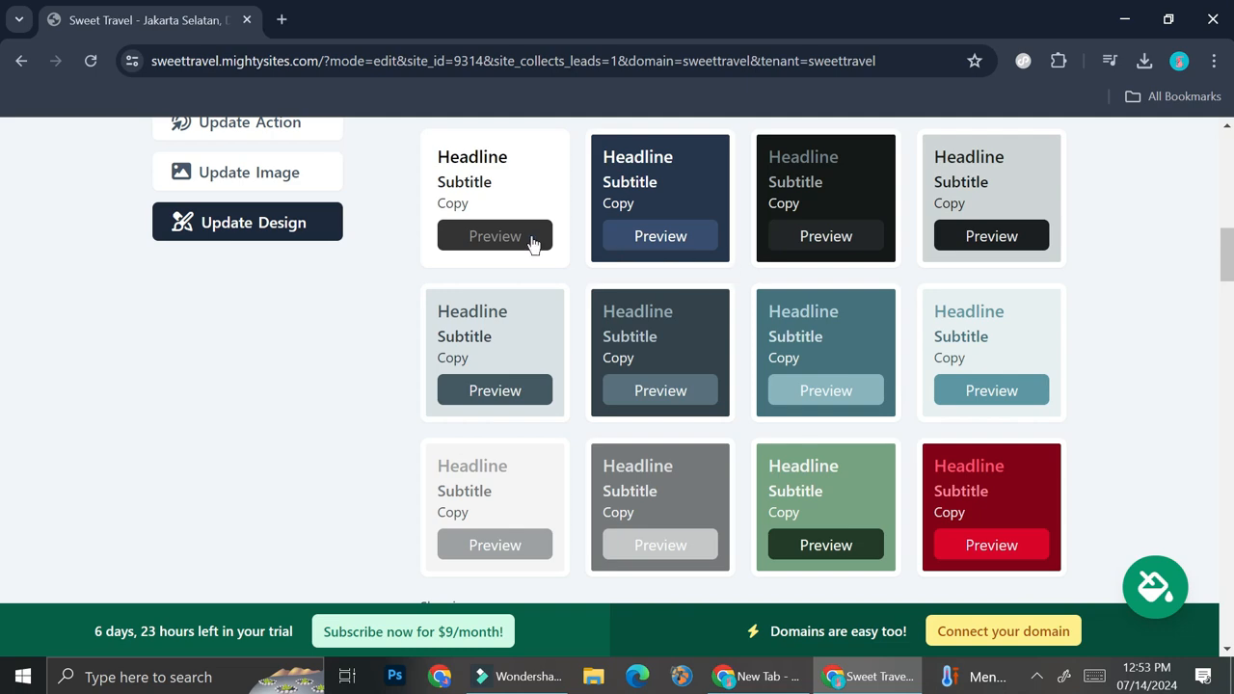
left_click(534, 245)
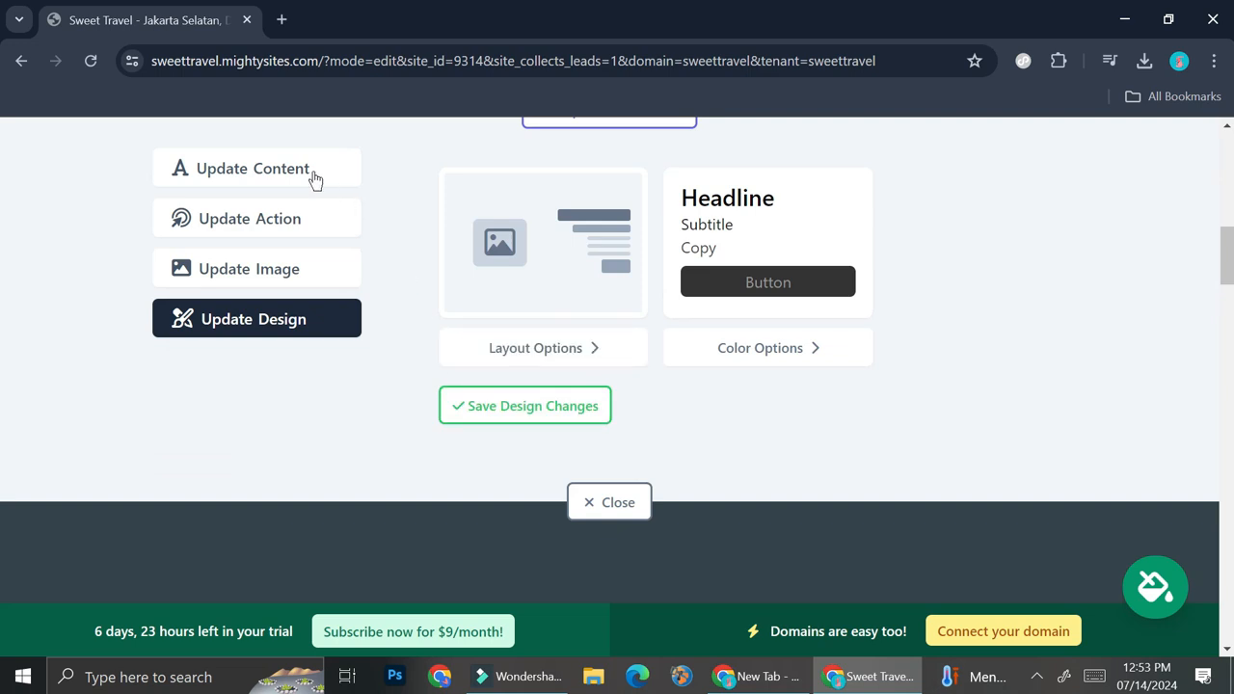
left_click(537, 409)
Review the updated hero section and the sections below it on the page.
scroll(646, 391, "down", 3)
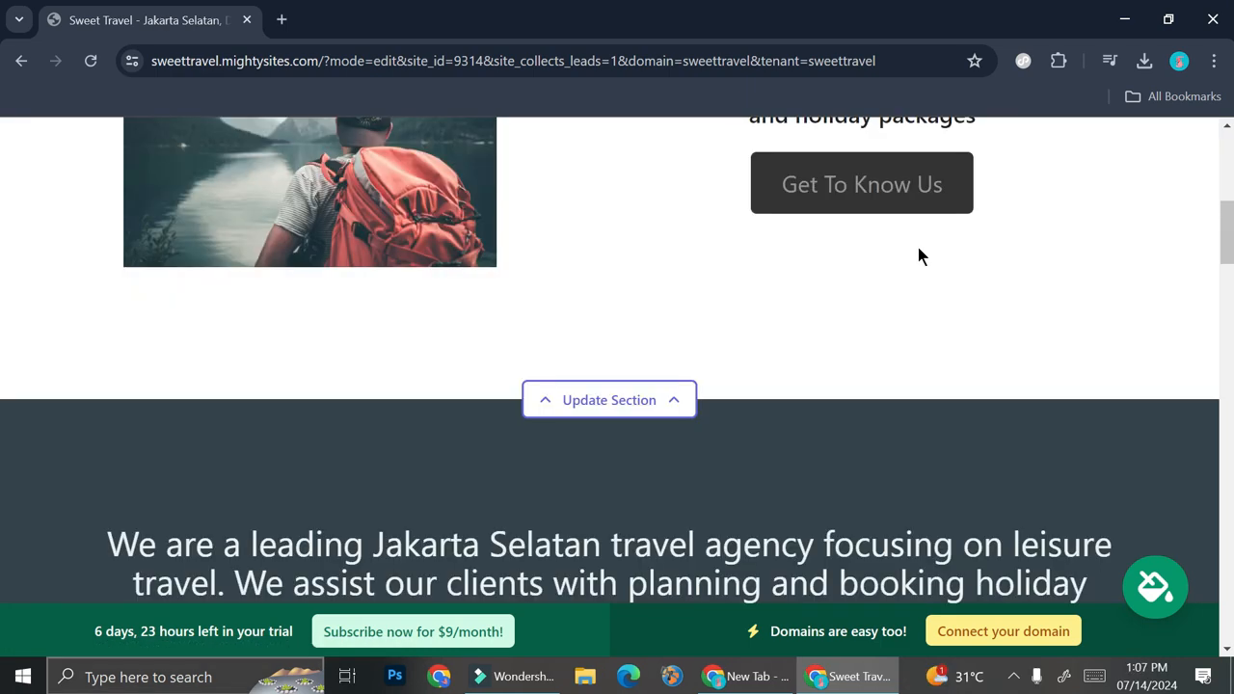
scroll(918, 252, "up", 2)
scroll(917, 253, "down", 10)
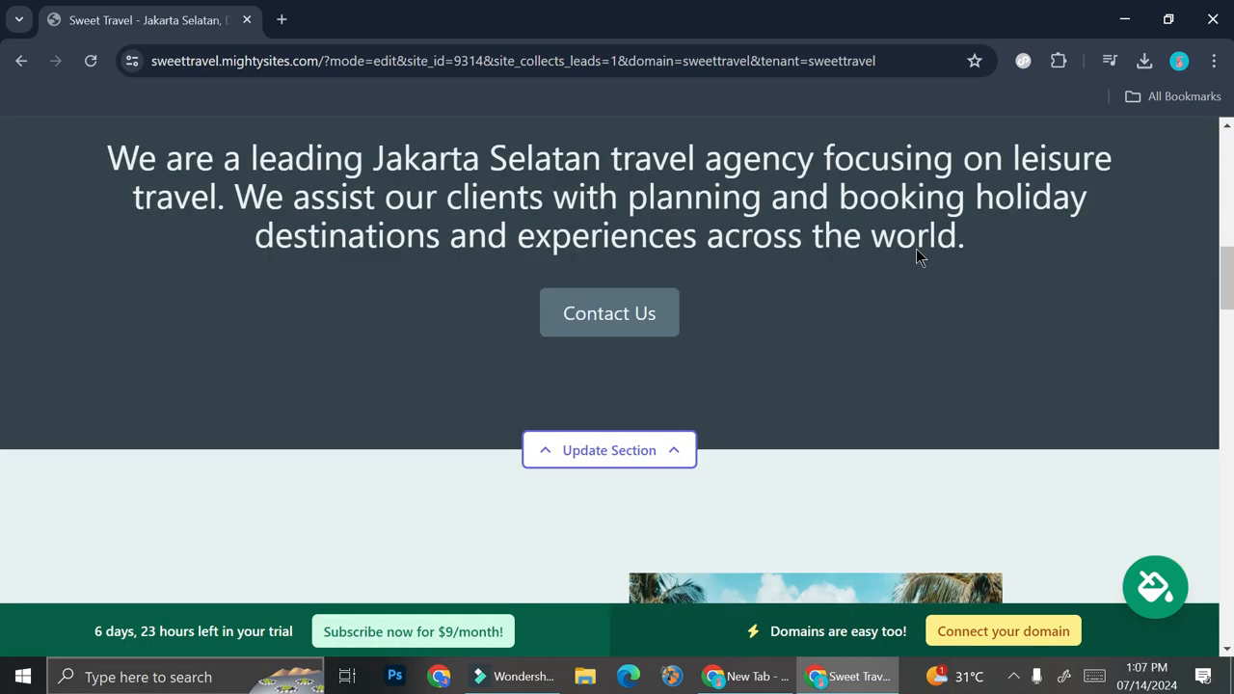
scroll(916, 253, "down", 4)
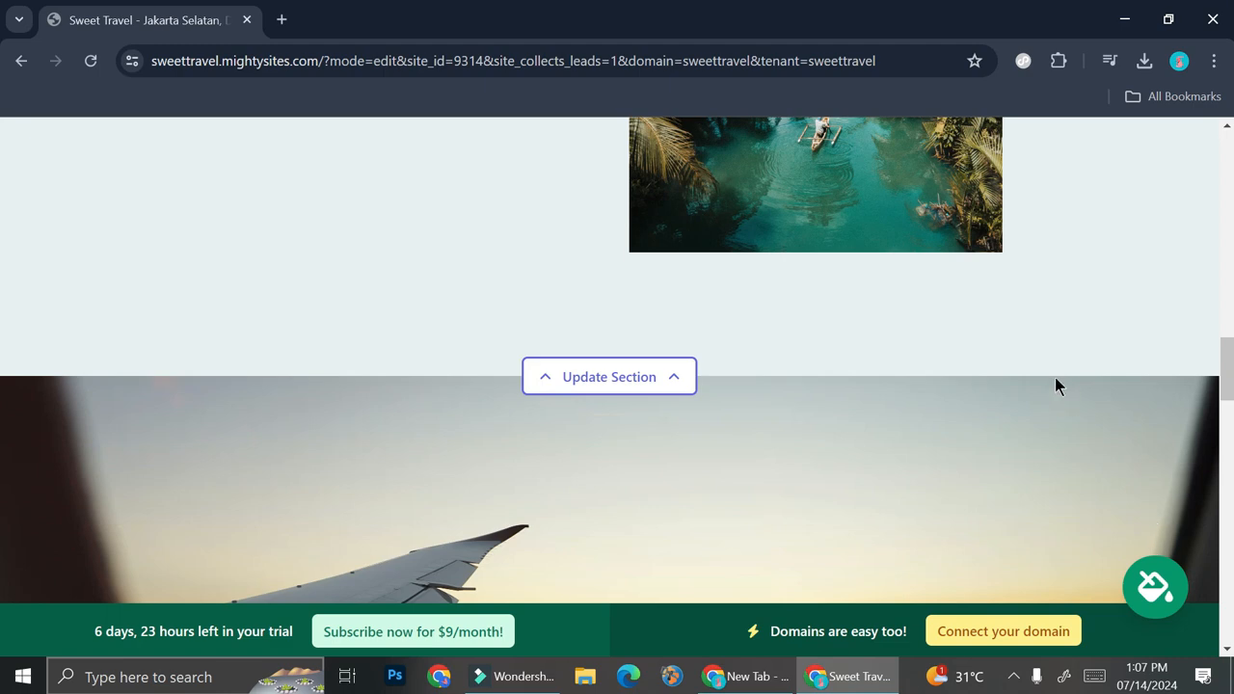
scroll(1051, 366, "up", 4)
scroll(1037, 332, "up", 7)
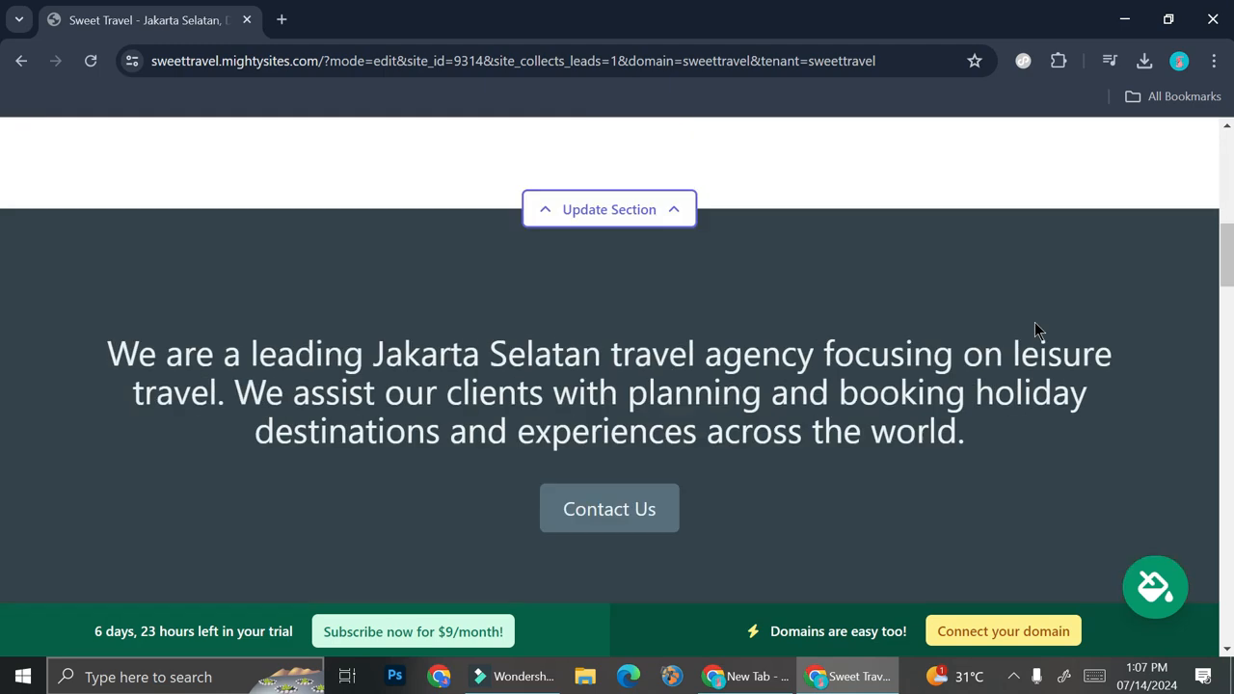
scroll(1036, 332, "up", 2)
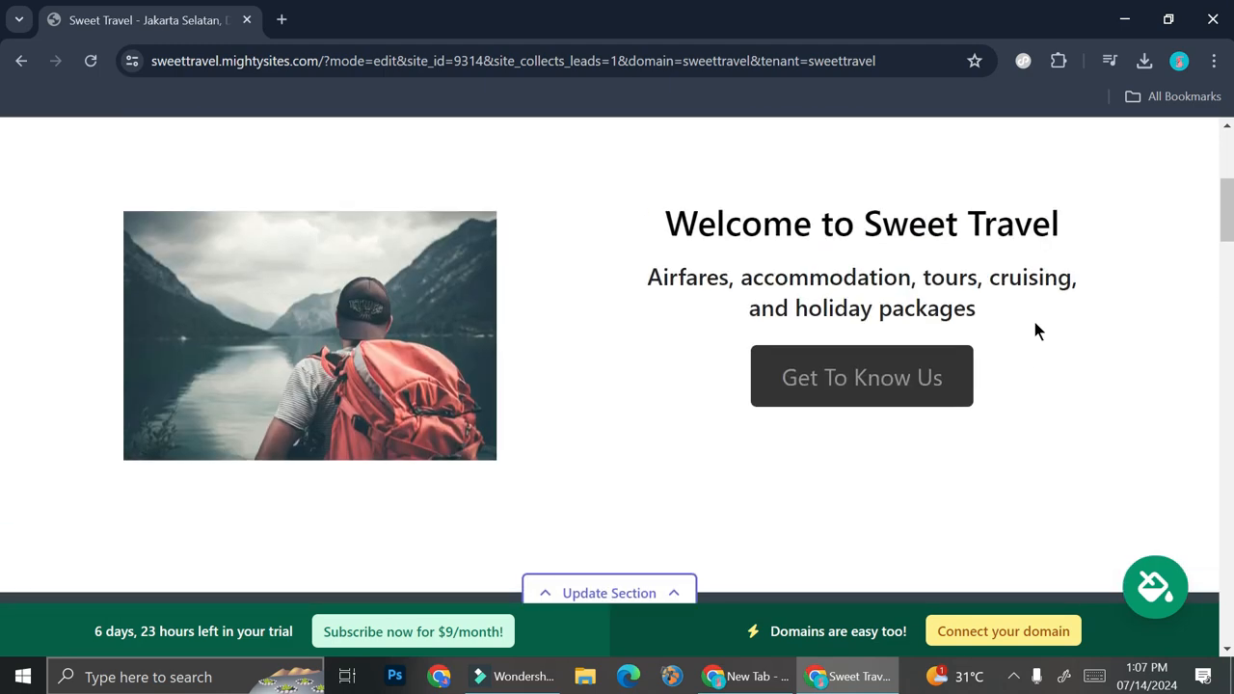
Open the site theme chooser and preview the pale pink theme on the hero banner and header.
left_click(1152, 588)
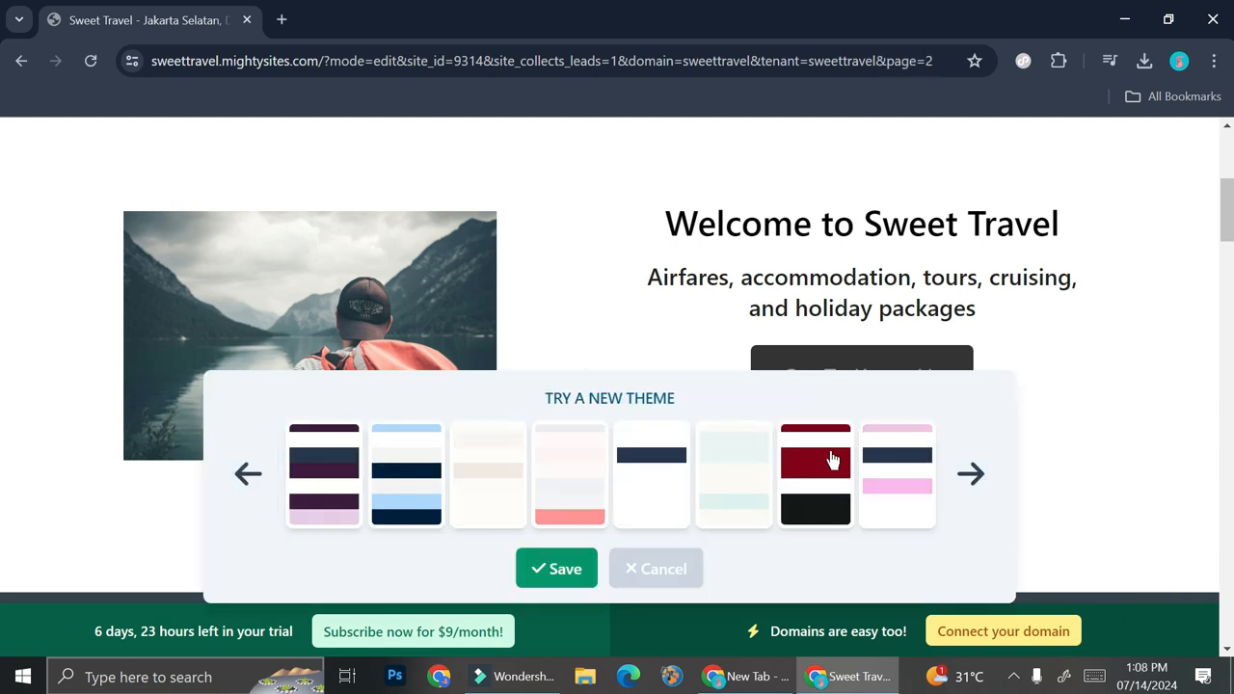
left_click(976, 472)
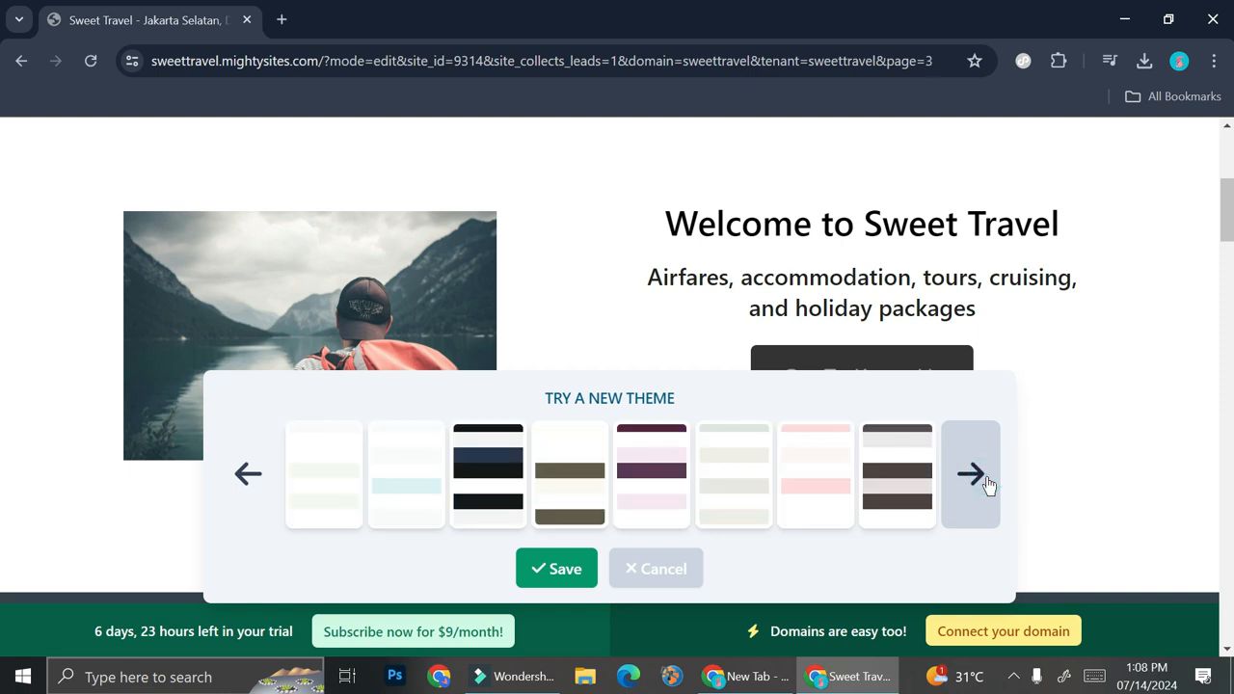
left_click(787, 465)
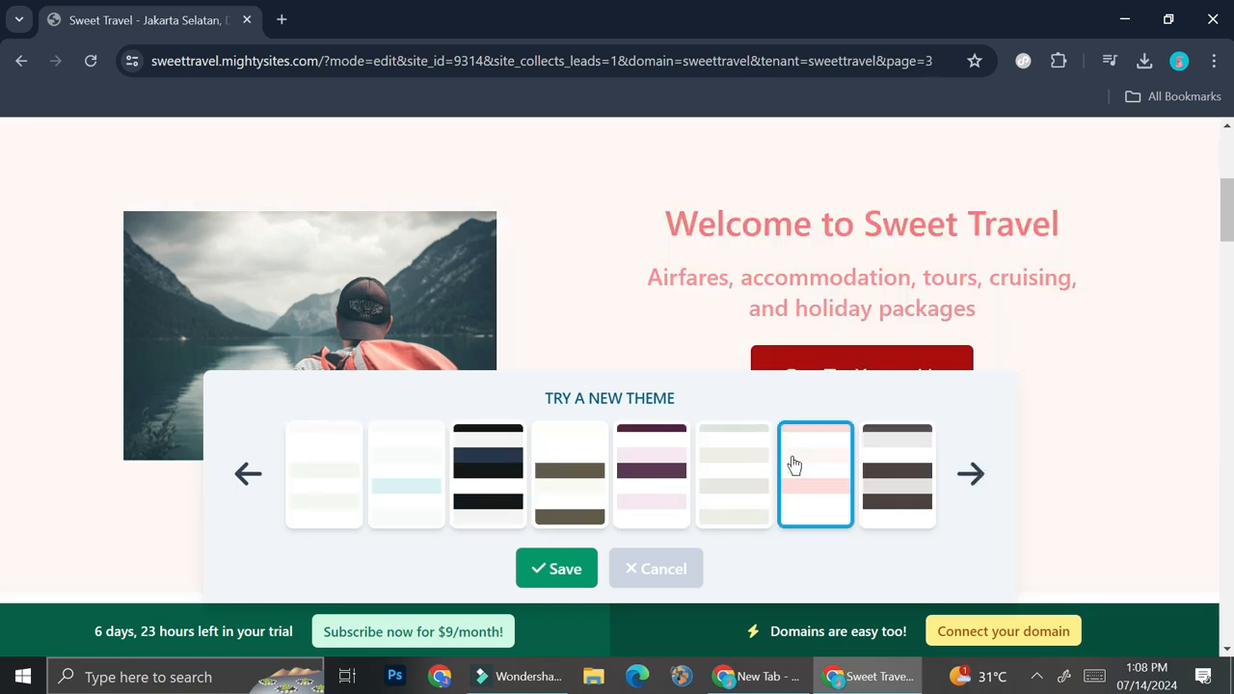
scroll(829, 262, "up", 4)
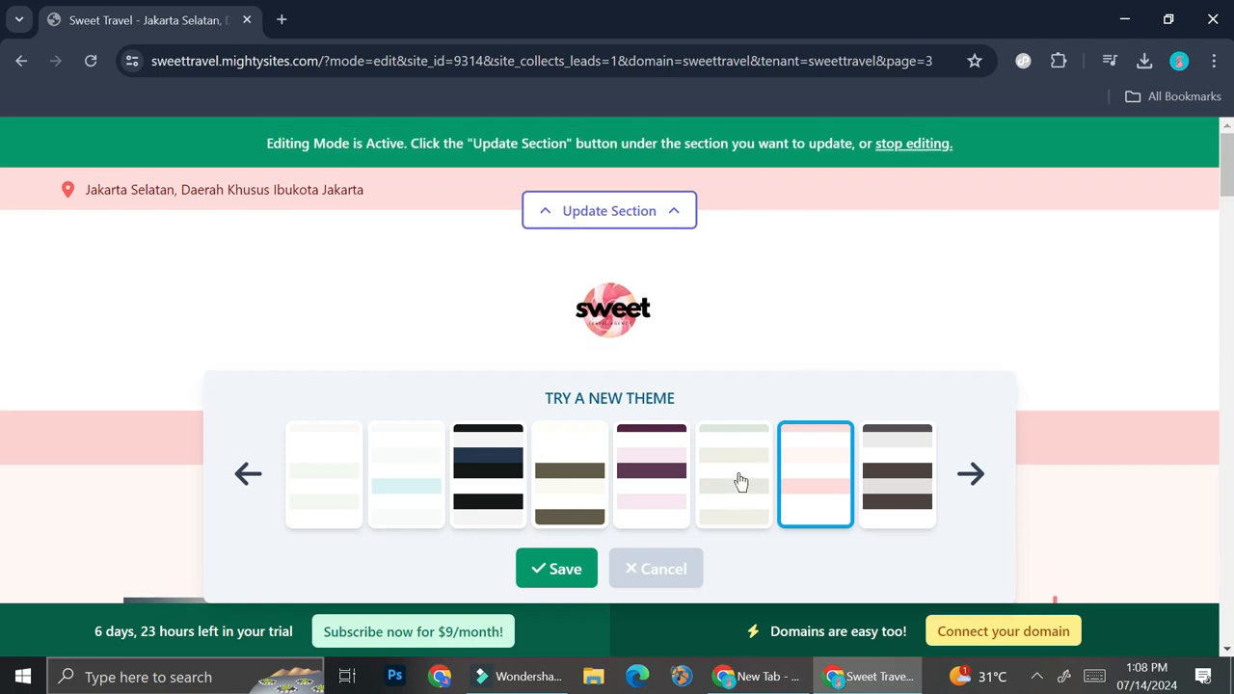
Preview the sage, plum, olive-brown and black-and-navy themes on the site.
left_click(737, 477)
left_click(659, 476)
left_click(579, 482)
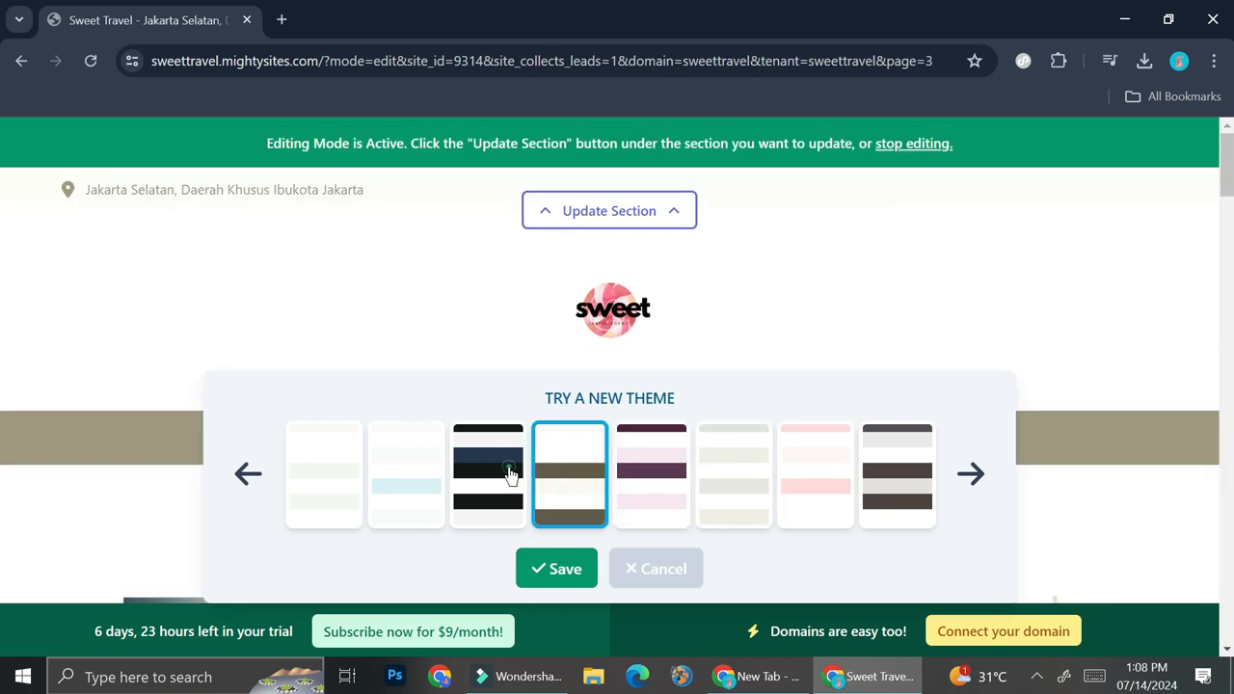
left_click(509, 469)
Preview the brown-and-gray theme and the dark brown and peach theme on the site.
scroll(877, 275, "down", 10)
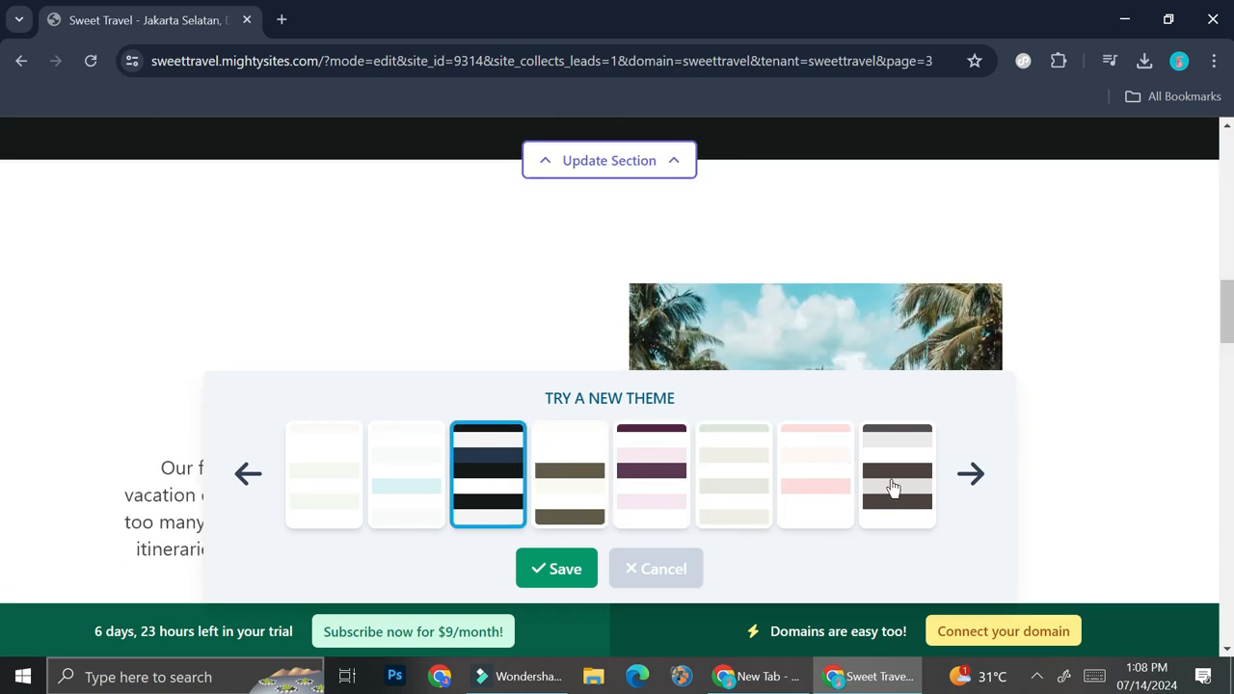
left_click(891, 480)
left_click(976, 470)
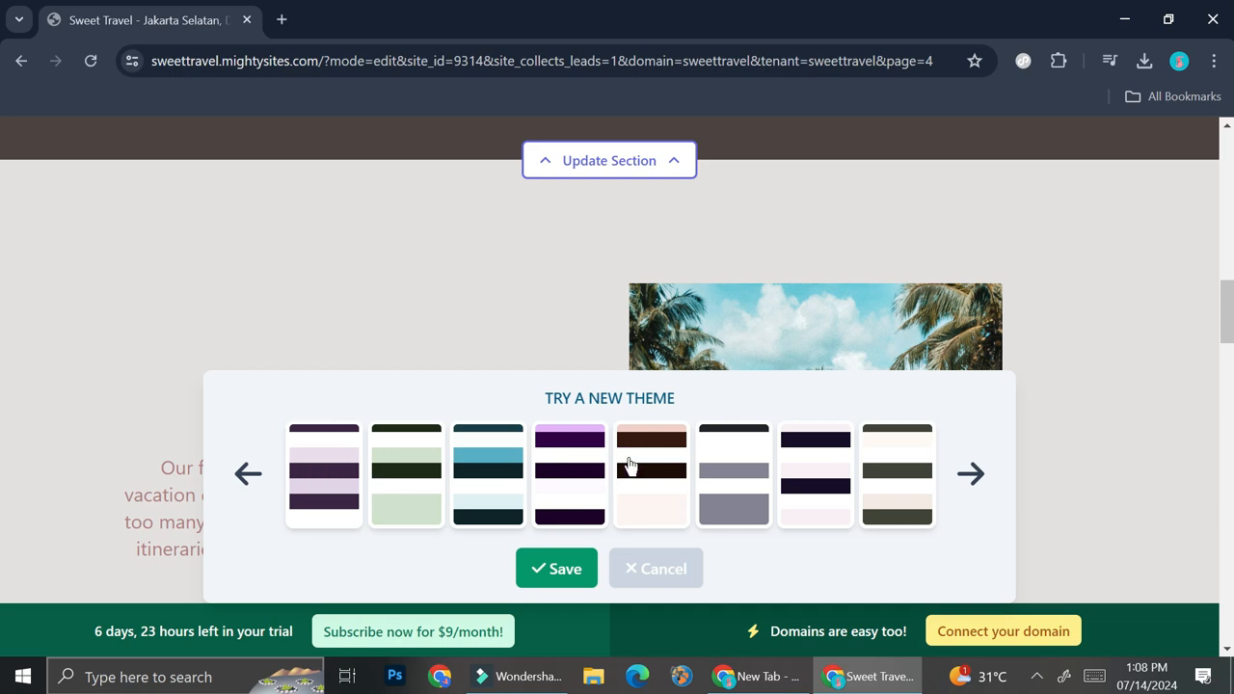
left_click(660, 463)
scroll(804, 237, "up", 10)
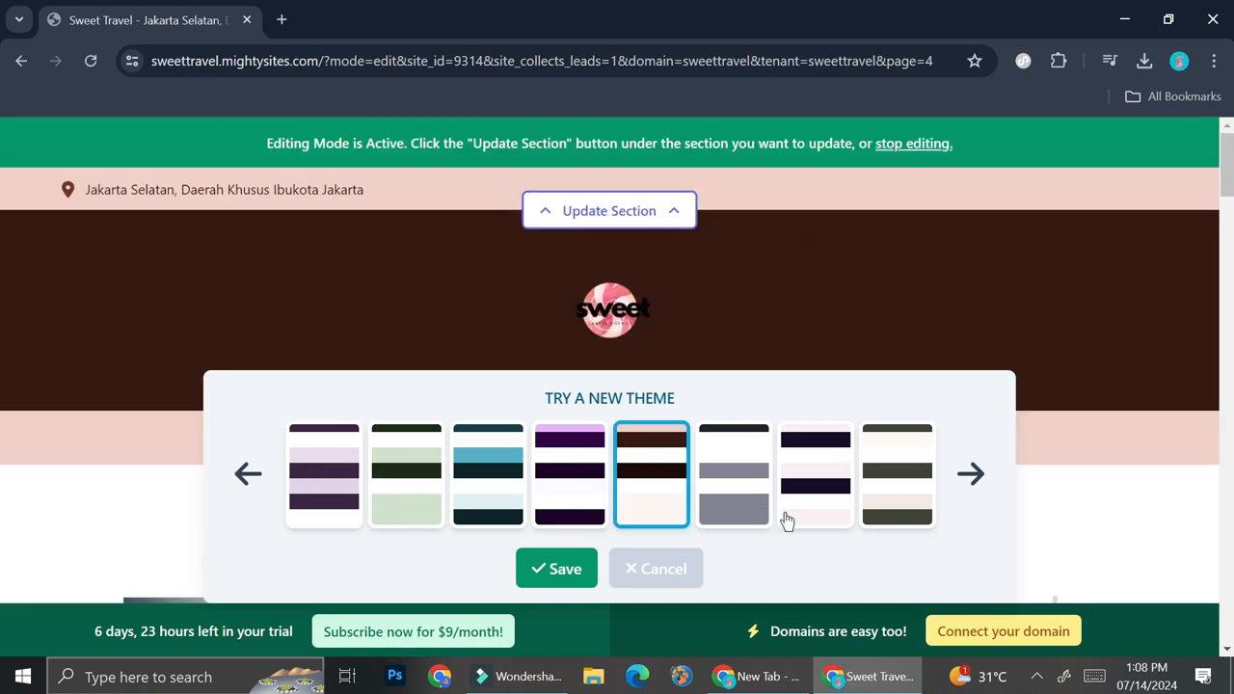
Apply the pale pink theme with coral accents to the site, save it, and check the sections below the hero banner.
left_click(816, 495)
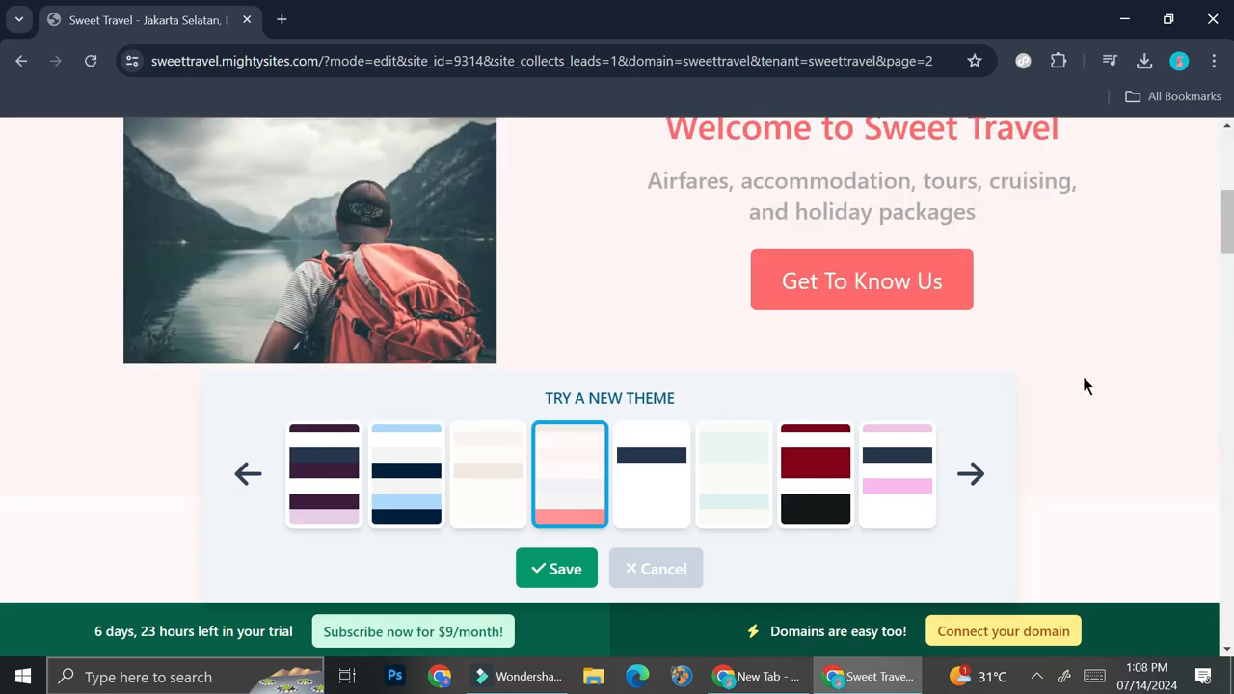
scroll(1081, 383, "down", 4)
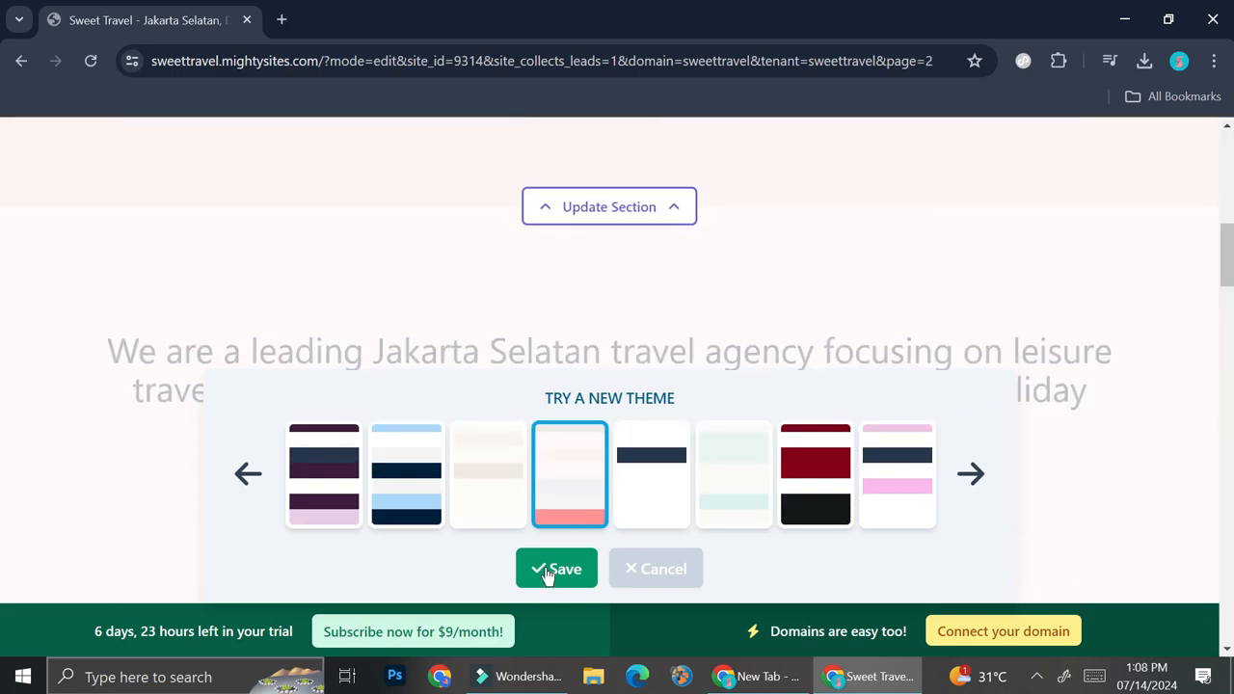
left_click(548, 574)
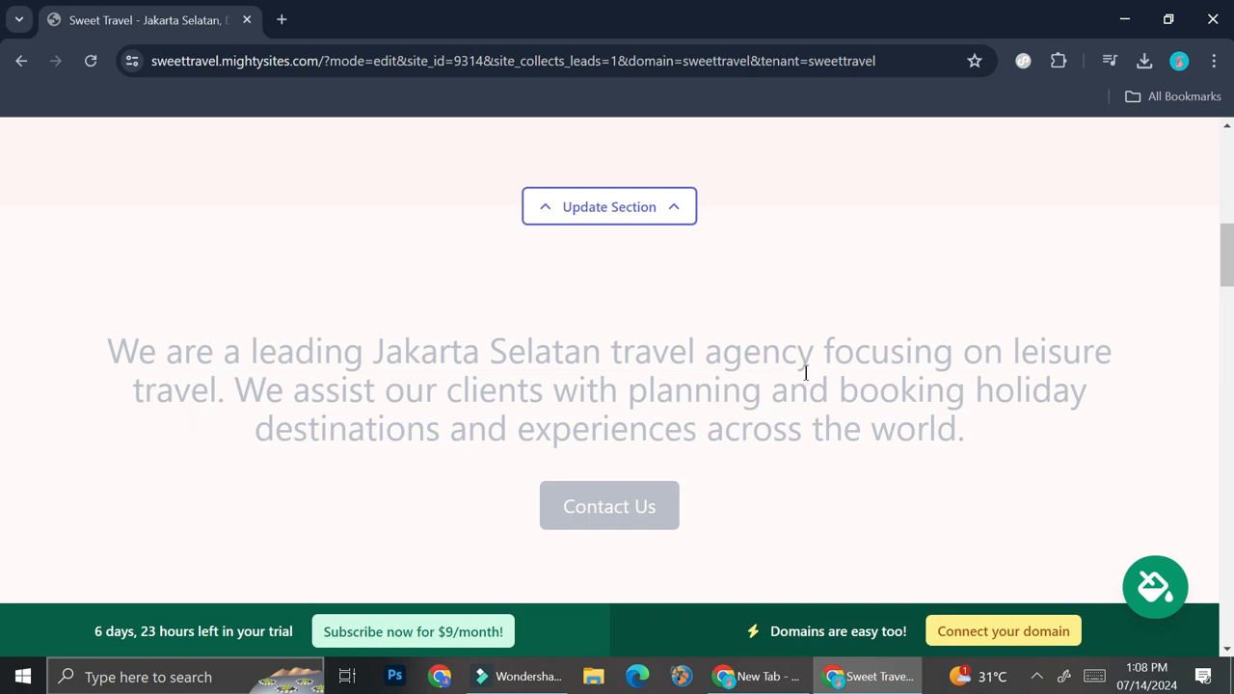
scroll(805, 372, "down", 5)
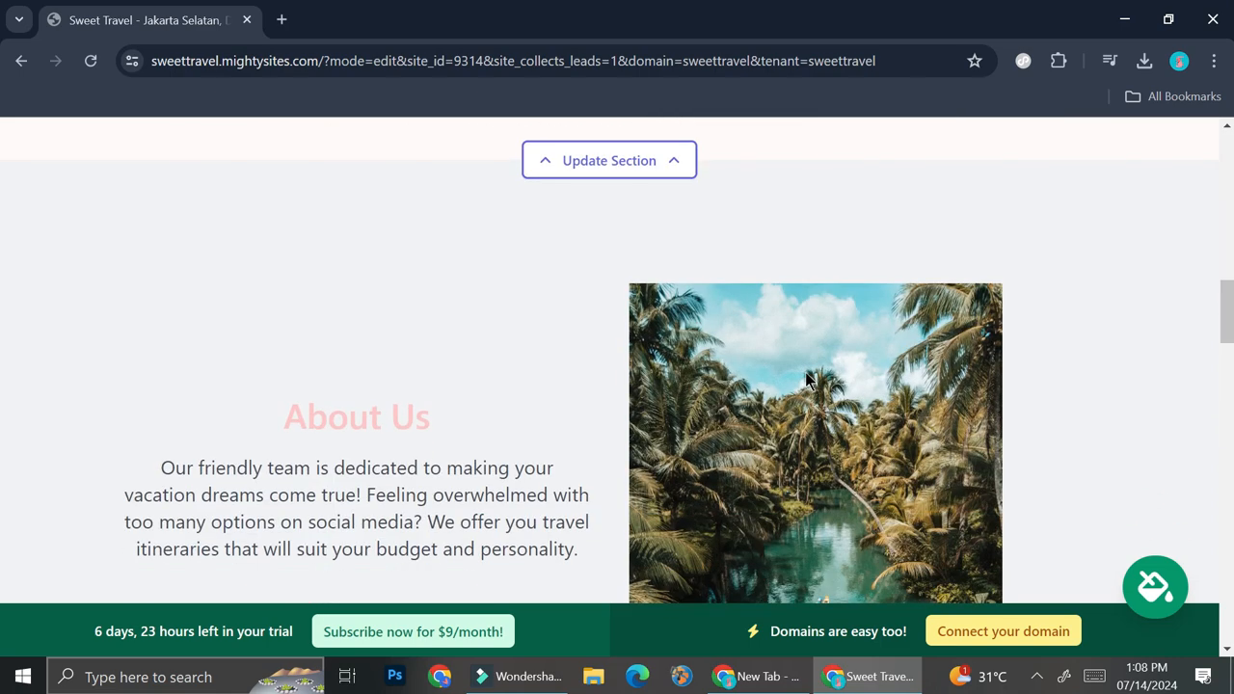